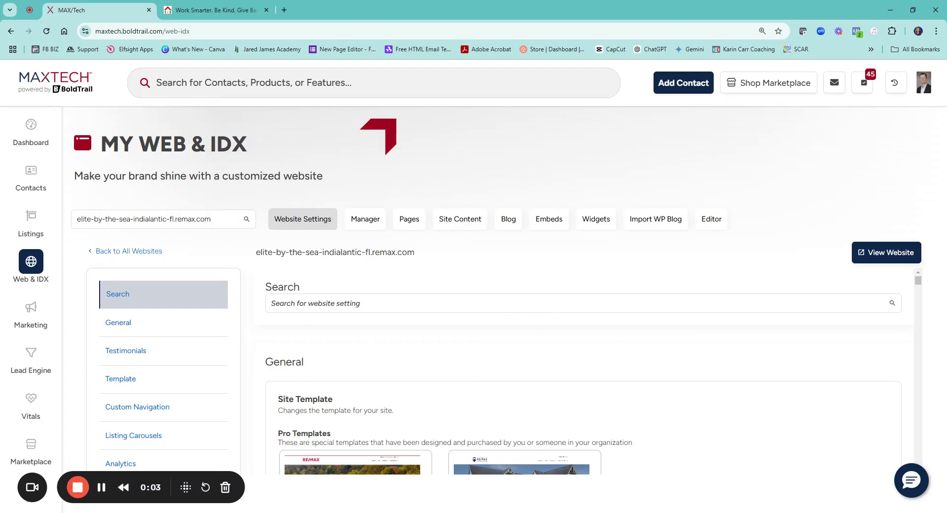
Step: Open the Custom Navigation settings of the elite-by-the-sea-indialantic-fl.remax.com website
scroll(550, 279, "down", 1)
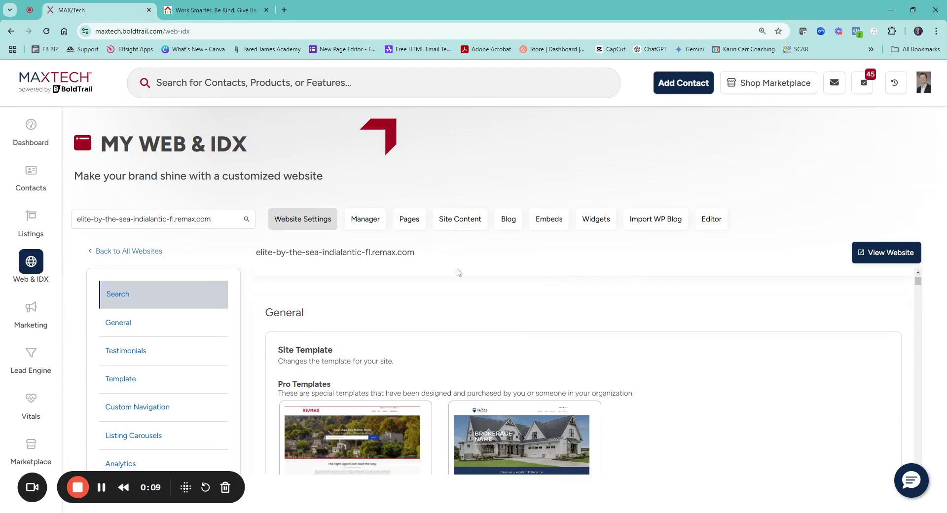
scroll(458, 272, "down", 4)
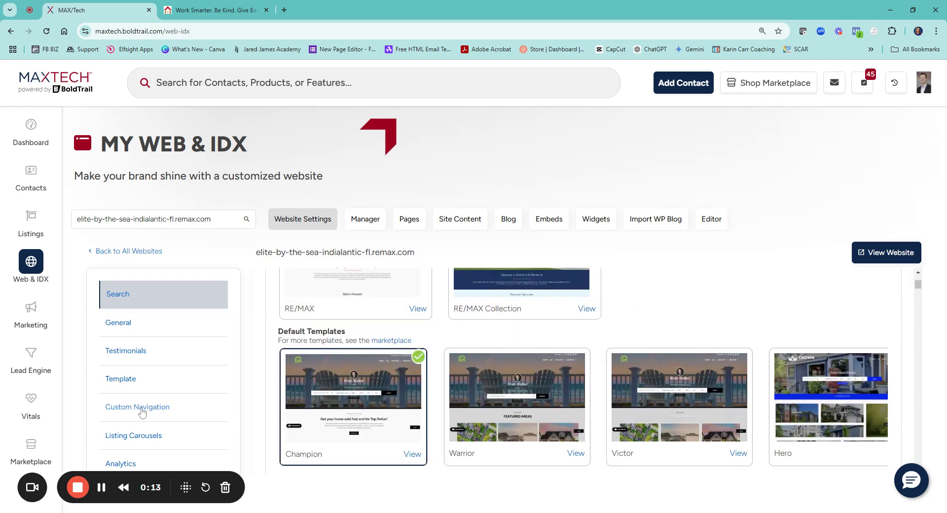
left_click(141, 409)
left_click_drag(176, 482, 871, 484)
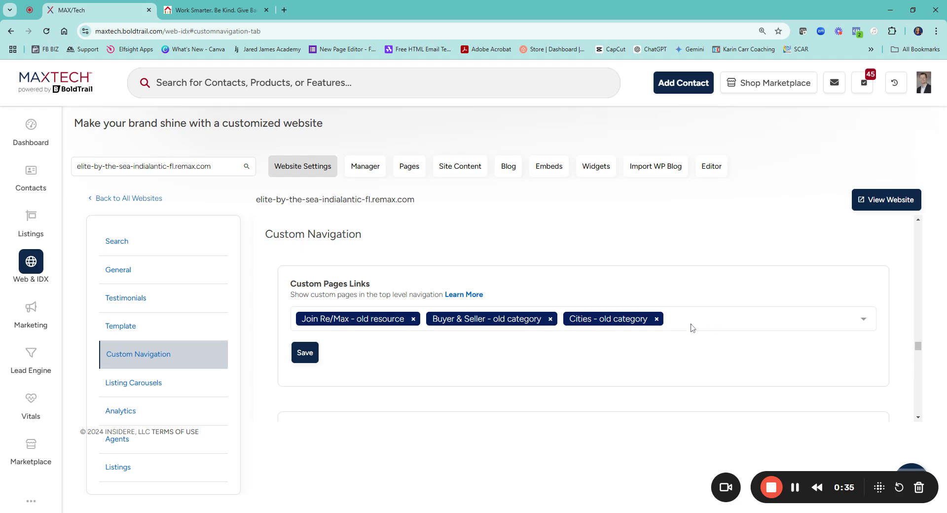
Step: View the Buyer page under Buyer & Seller on the live website, and return to the website settings
left_click(247, 13)
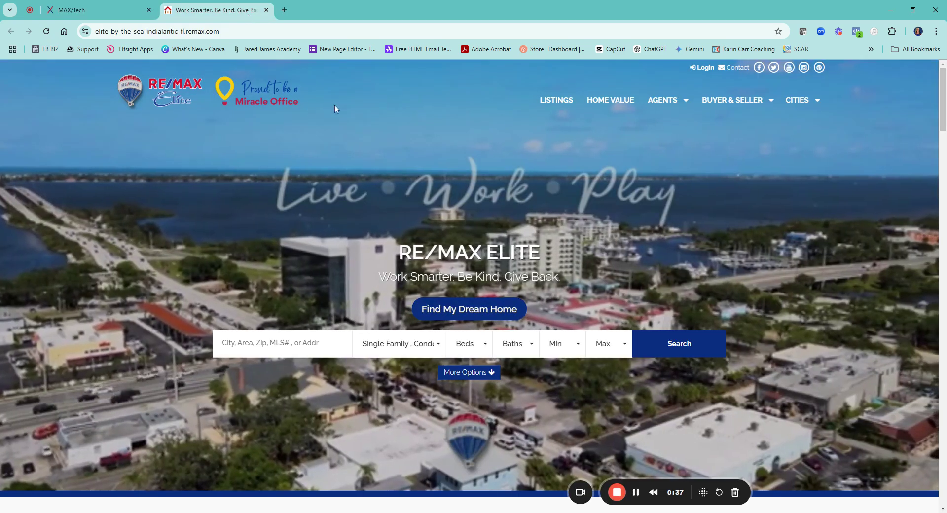
mouse_move(732, 100)
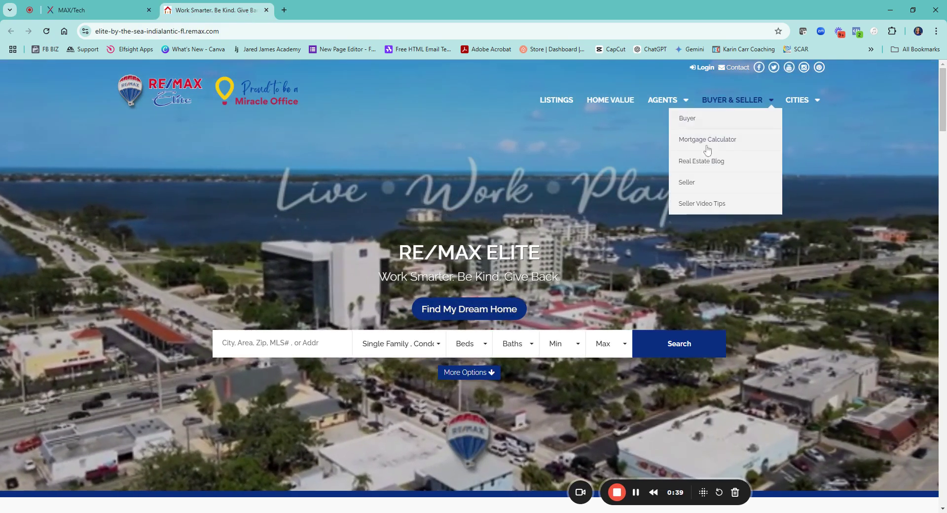
left_click(702, 119)
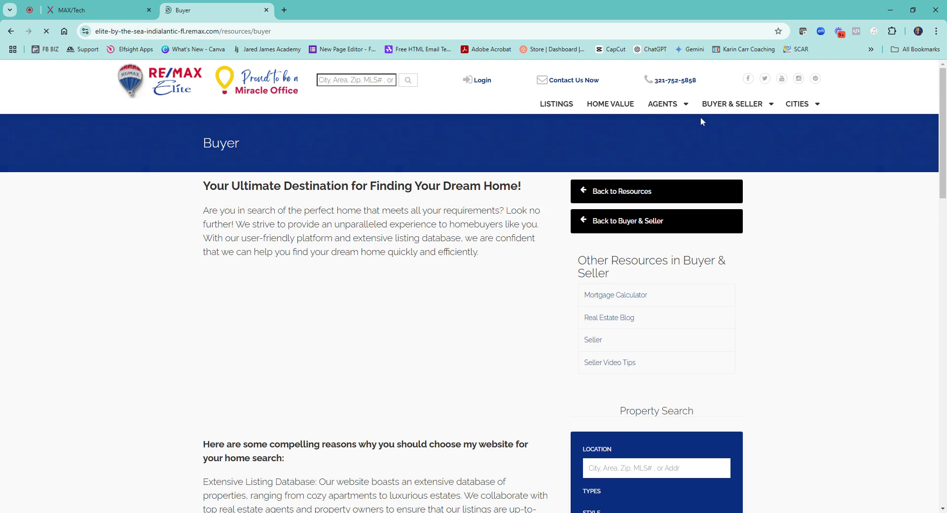
left_click(106, 14)
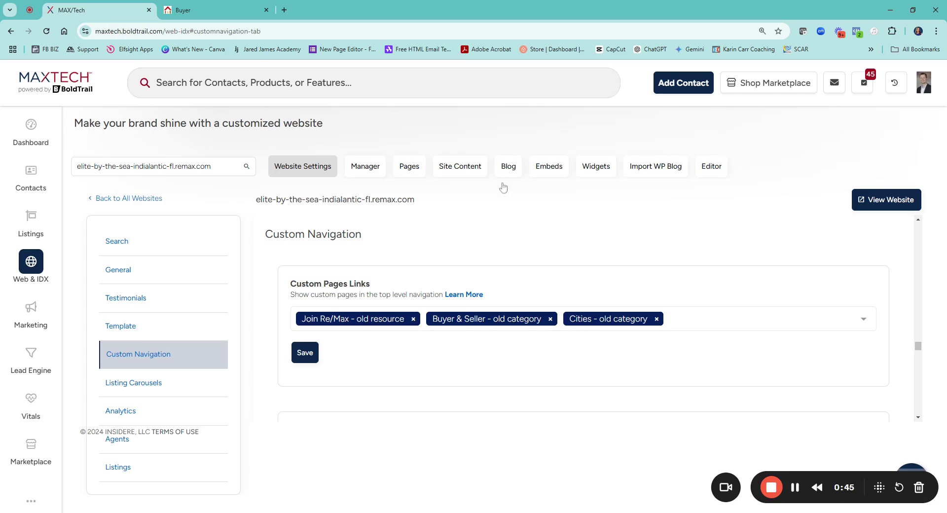
Step: Review the resources and categories offered for the Custom Pages Links in the top-level navigation
left_click(705, 320)
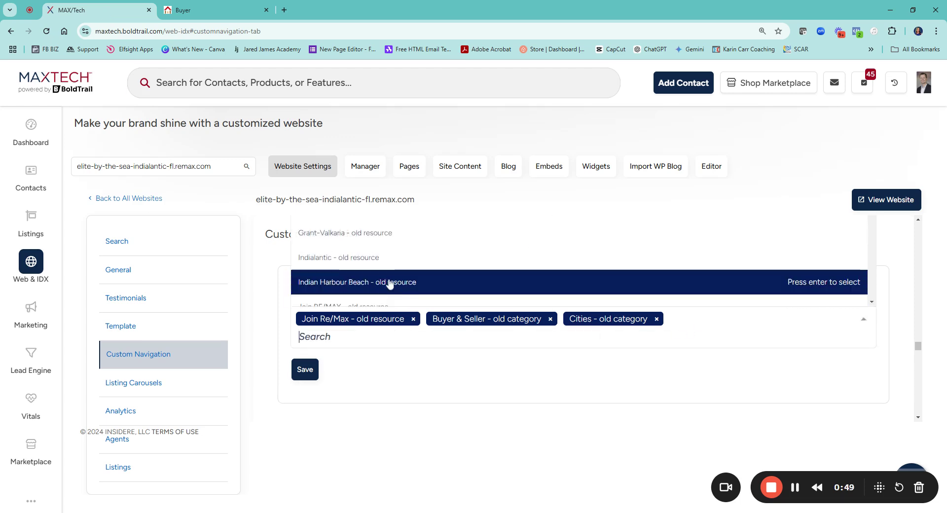
scroll(390, 283, "up", 5)
scroll(408, 294, "up", 3)
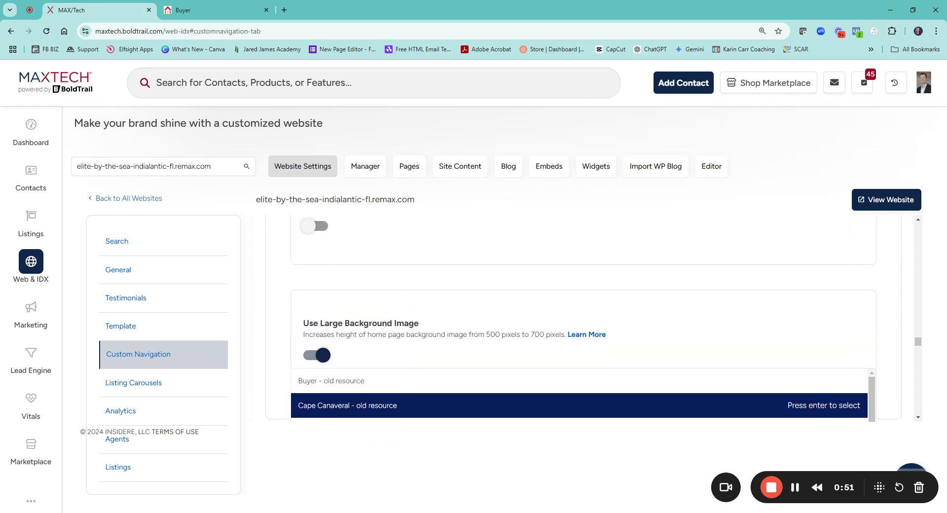
scroll(584, 307, "down", 3)
scroll(431, 306, "down", 2)
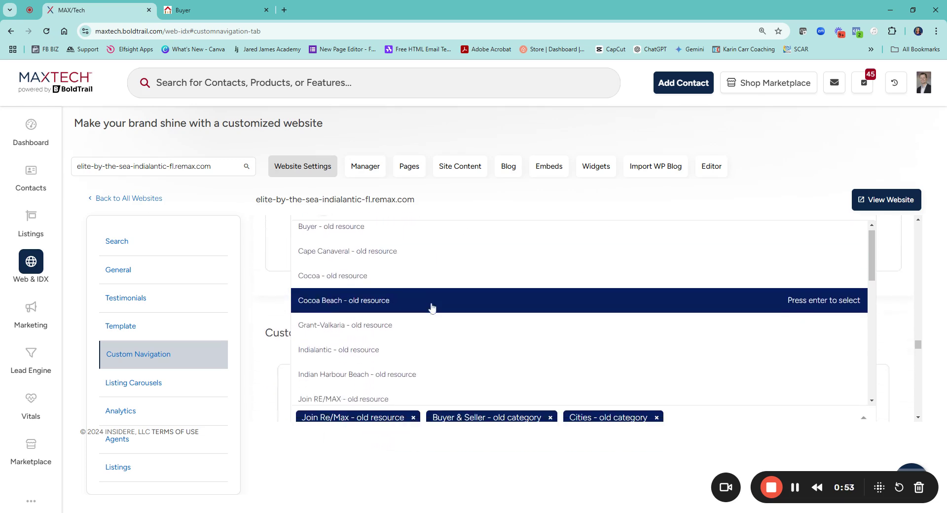
scroll(430, 315, "down", 4)
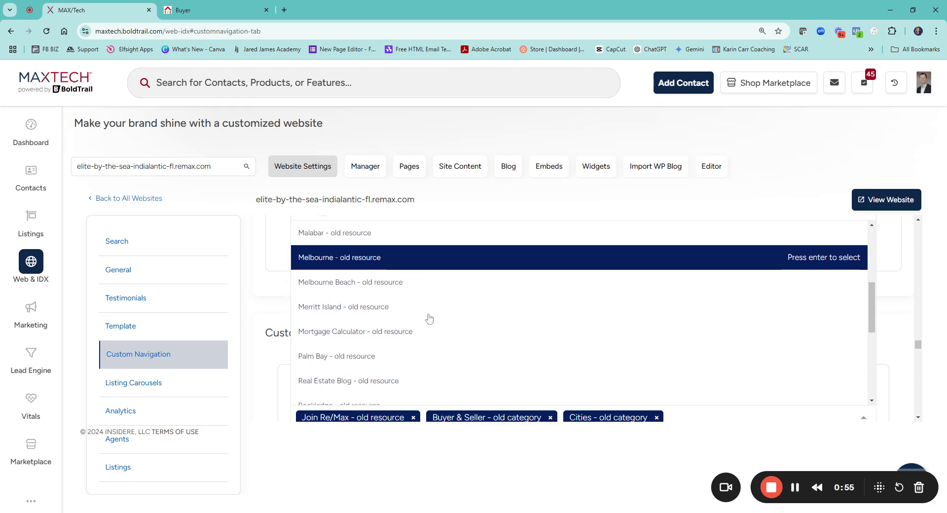
scroll(429, 319, "down", 4)
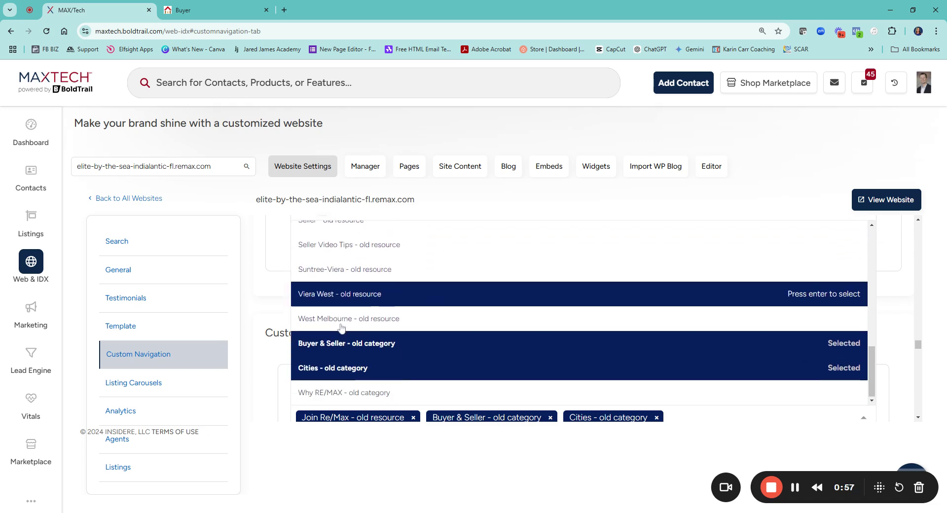
scroll(339, 364, "down", 1)
scroll(369, 291, "up", 2)
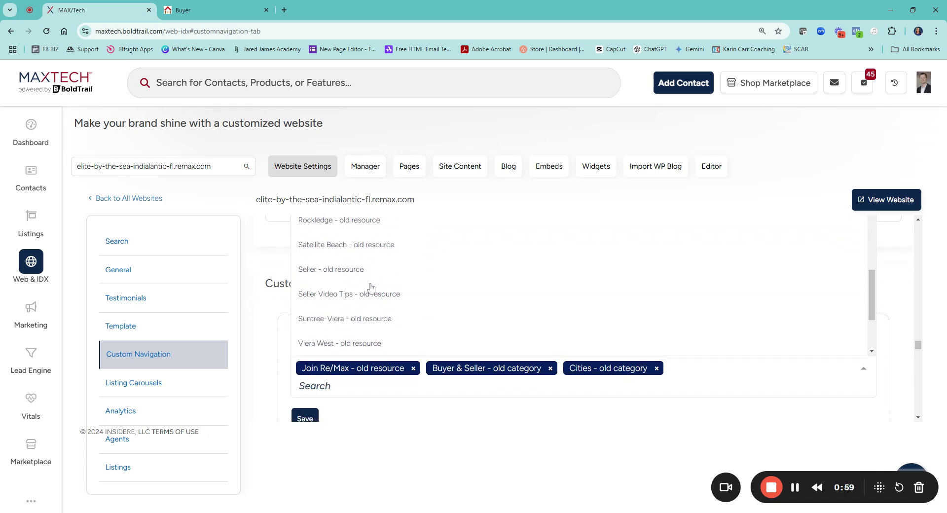
scroll(375, 291, "up", 6)
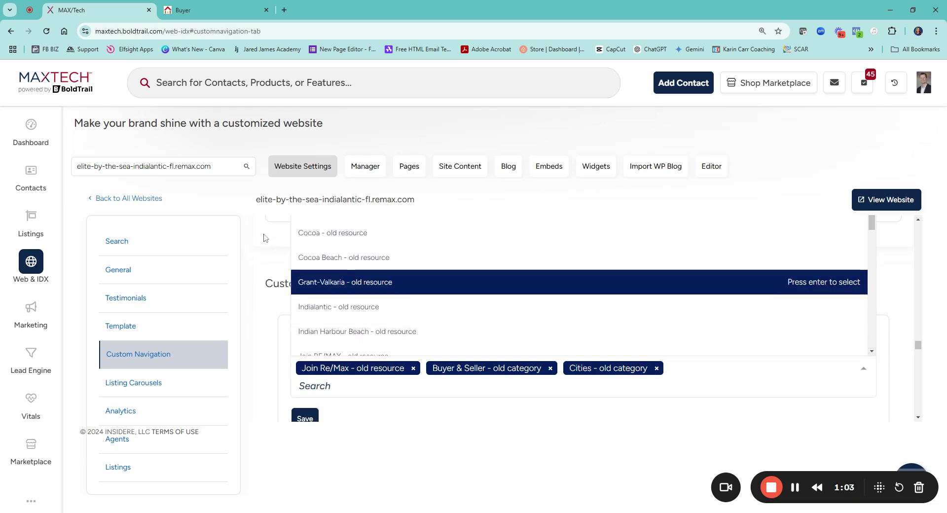
Step: List the website's existing custom pages in the Buyer & seller category
left_click(410, 168)
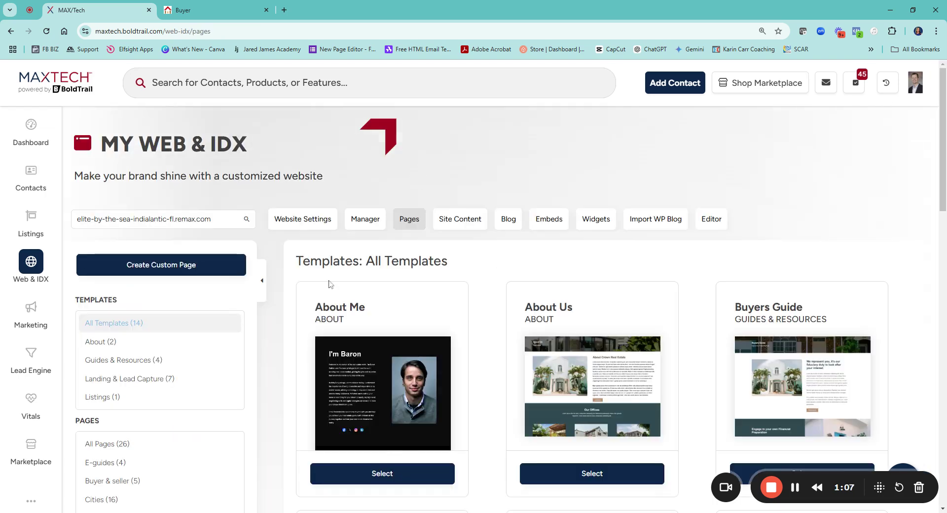
scroll(197, 387, "down", 3)
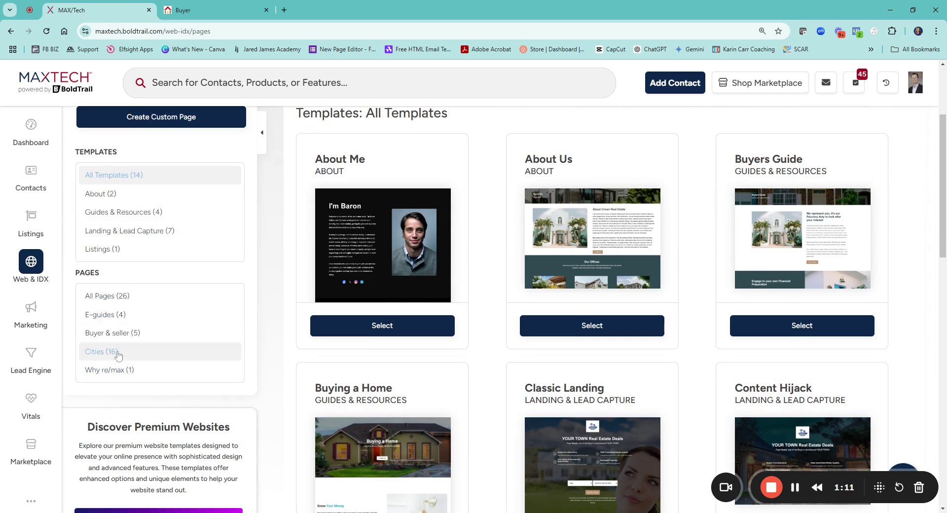
left_click(129, 336)
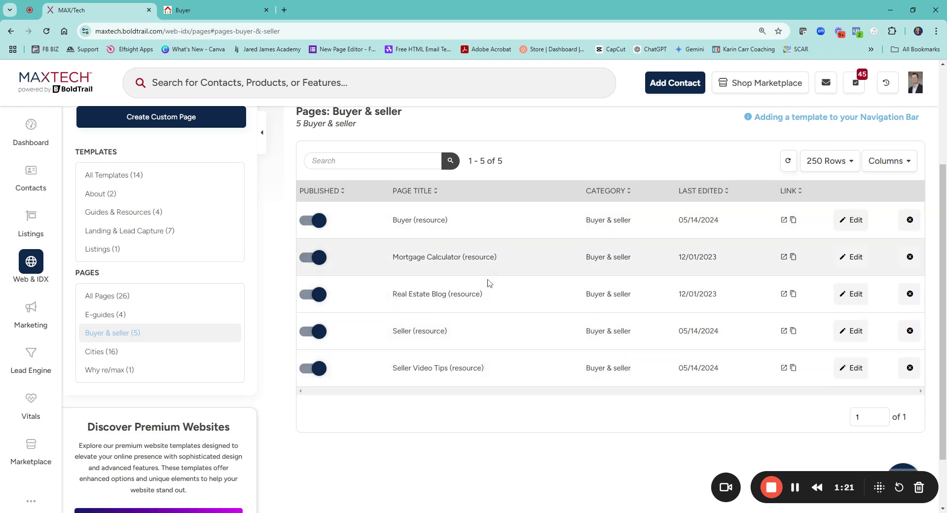
Step: Show all page templates, open the About Us template in the page editor, and return to the template list
scroll(496, 348, "up", 3)
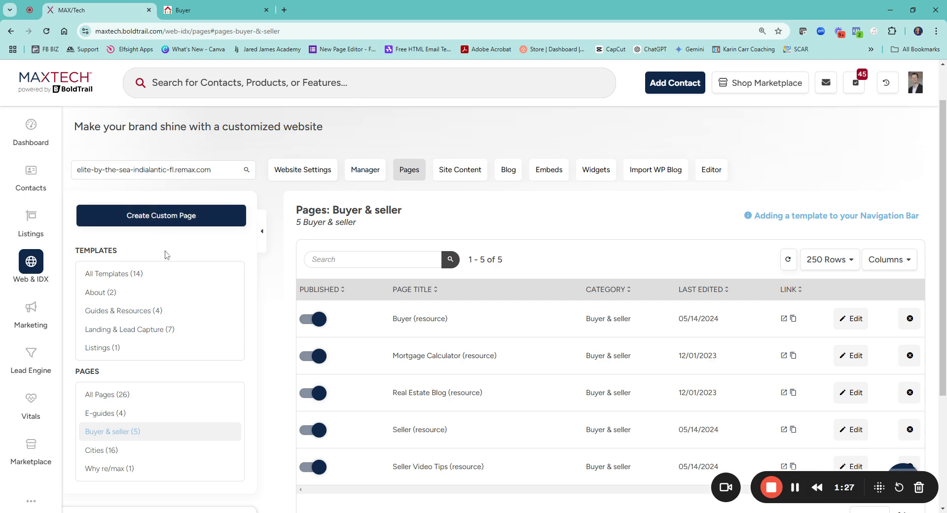
left_click(164, 274)
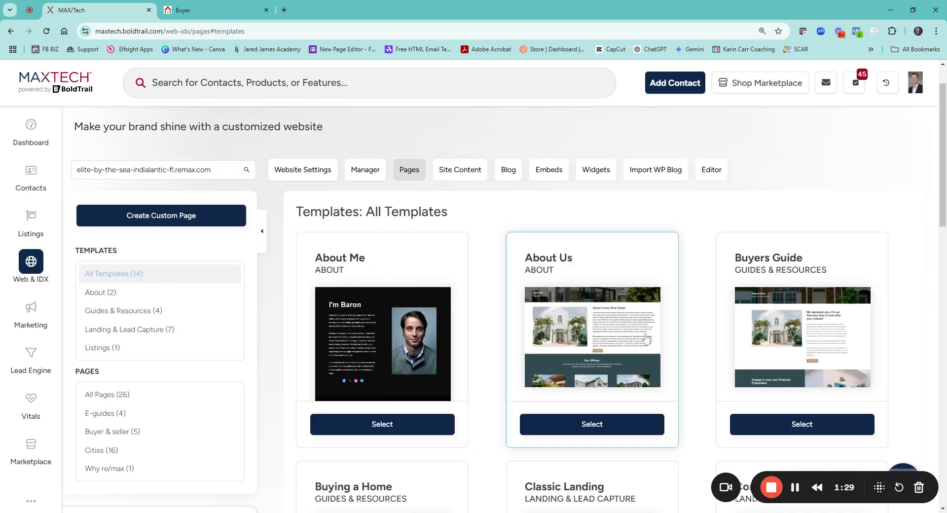
left_click(590, 428)
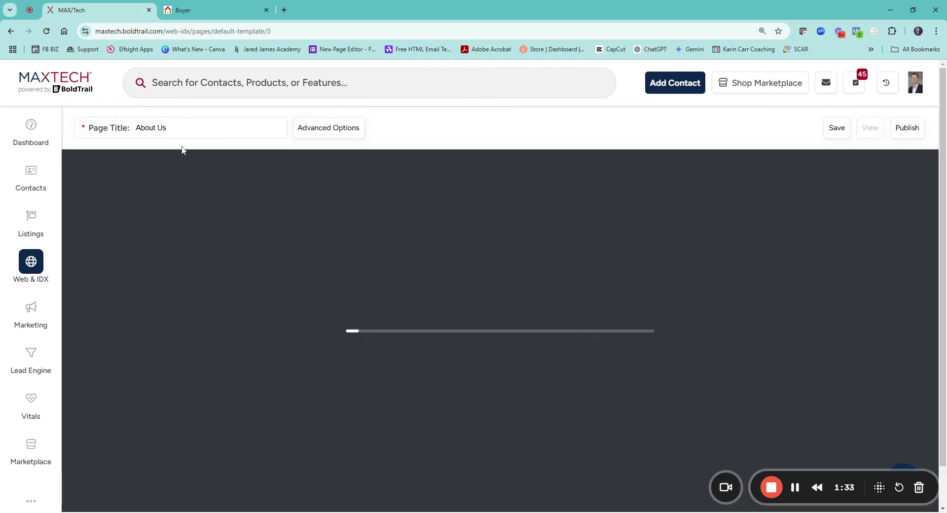
left_click(10, 31)
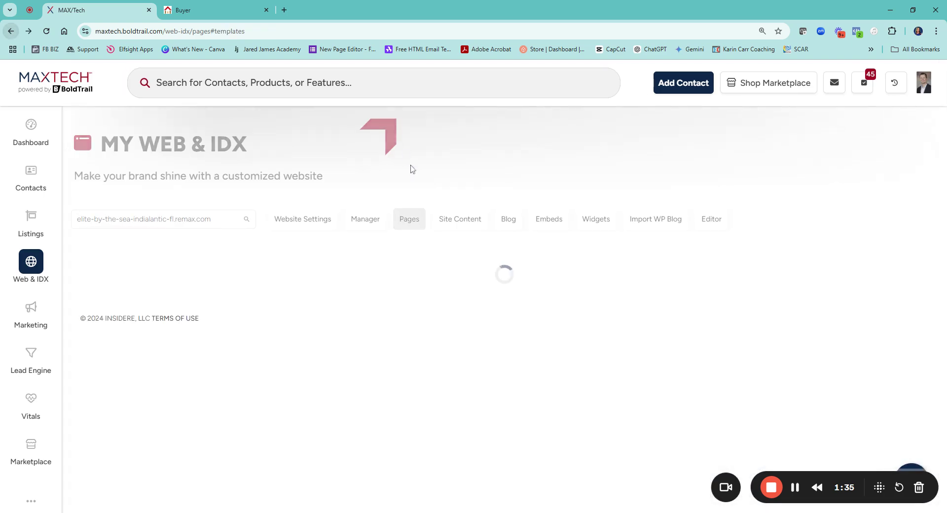
Step: Examine the Buyers Guide template's layout in the page editor and return to the template list
scroll(690, 306, "down", 3)
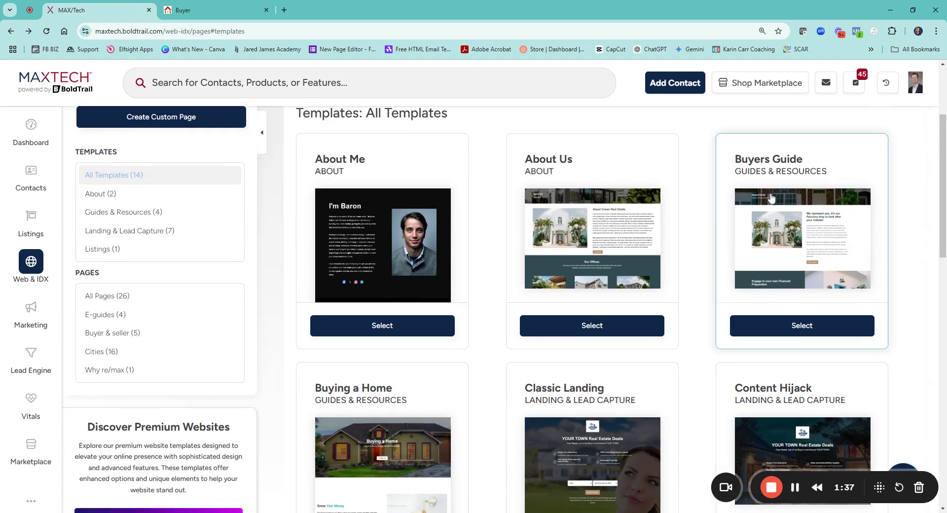
left_click(798, 324)
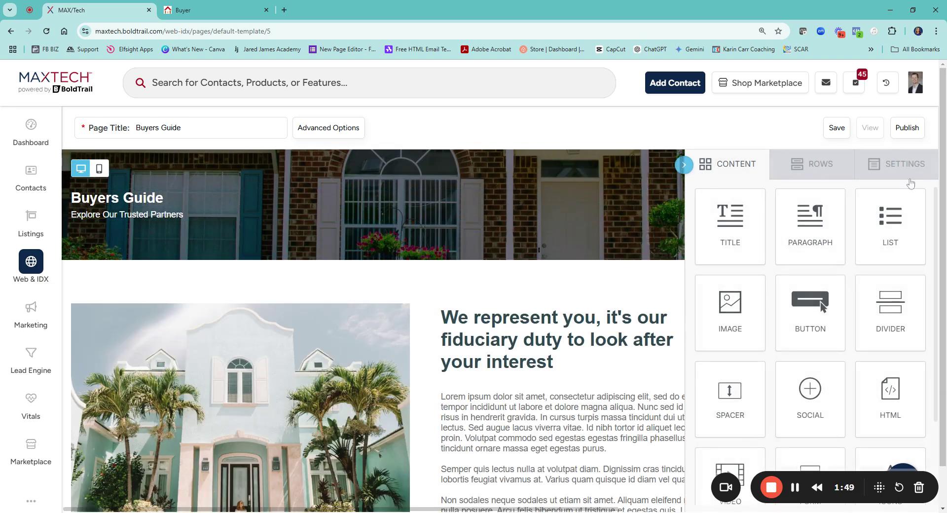
scroll(593, 326, "down", 5)
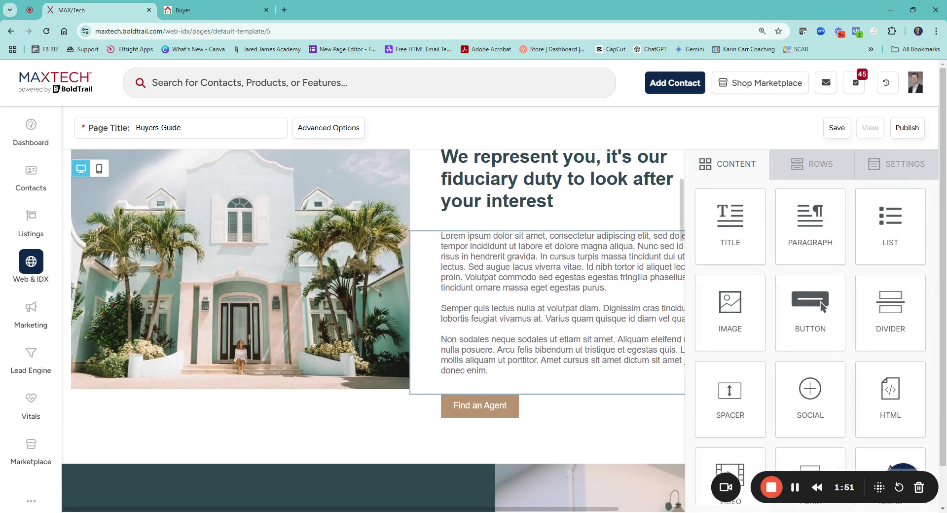
scroll(572, 336, "down", 10)
scroll(545, 340, "up", 8)
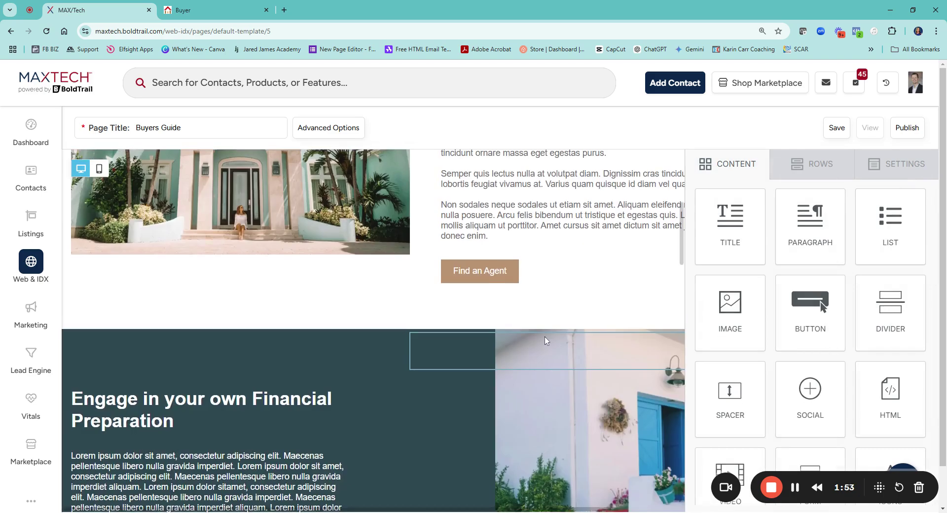
scroll(546, 340, "up", 7)
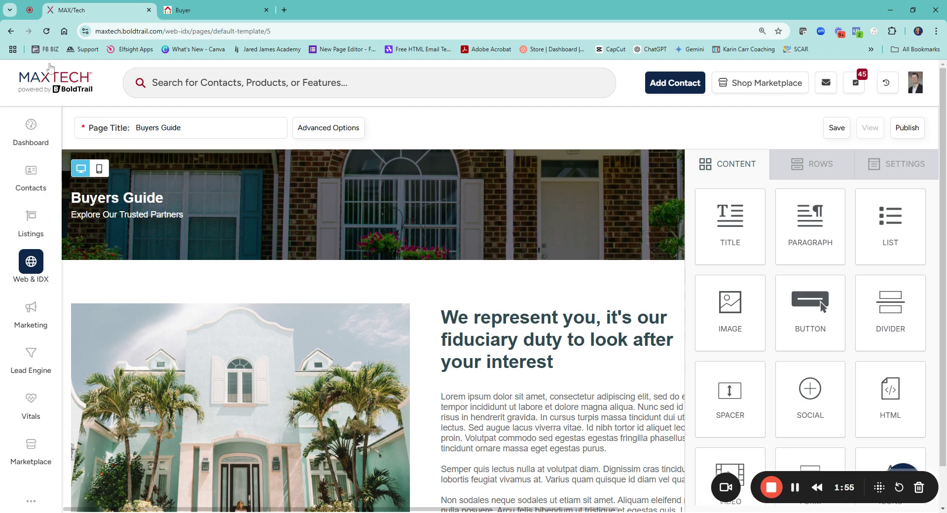
left_click(10, 31)
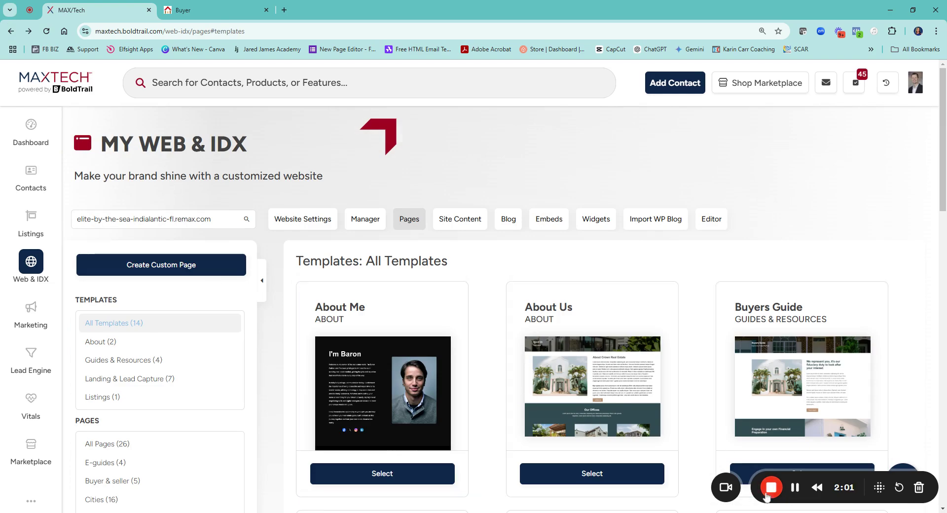
Step: Start a new custom page and set its page title to "Buyers" in the advanced options
scroll(207, 266, "down", 5)
scroll(194, 225, "up", 4)
left_click(194, 225)
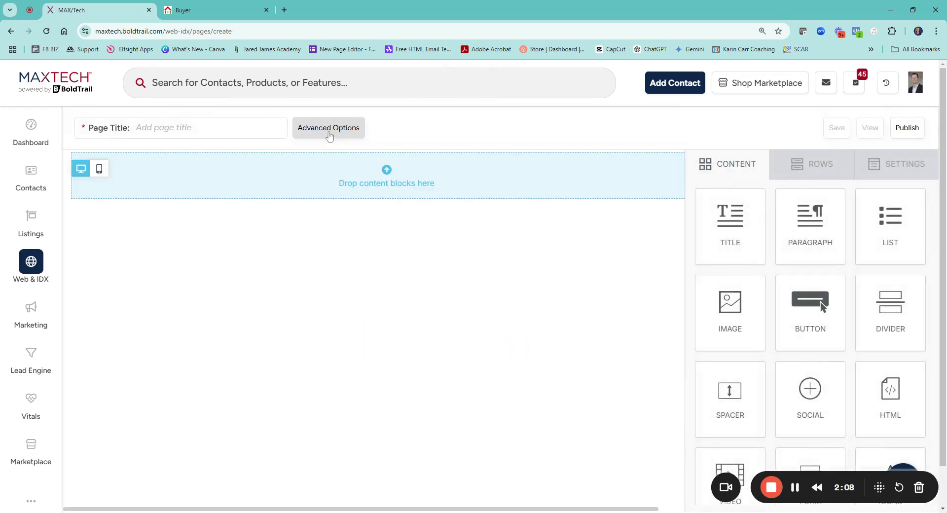
left_click(328, 129)
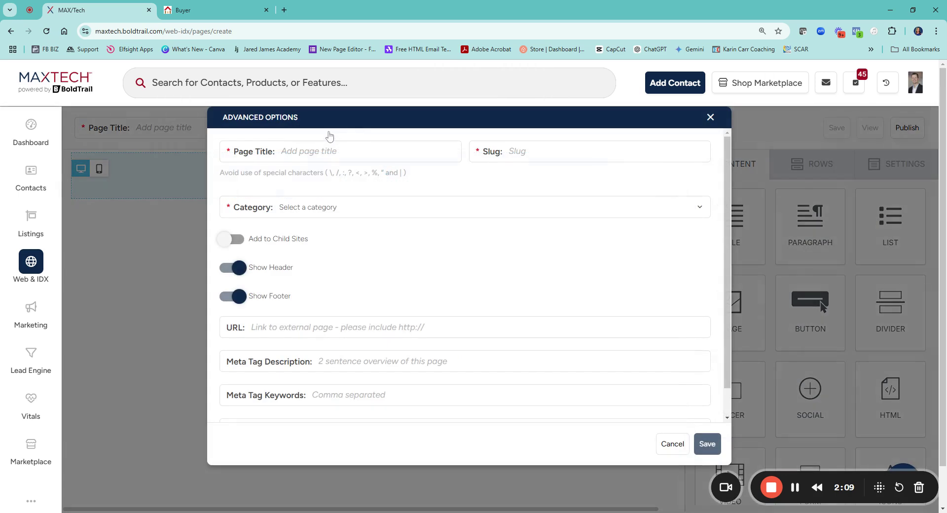
left_click(341, 151)
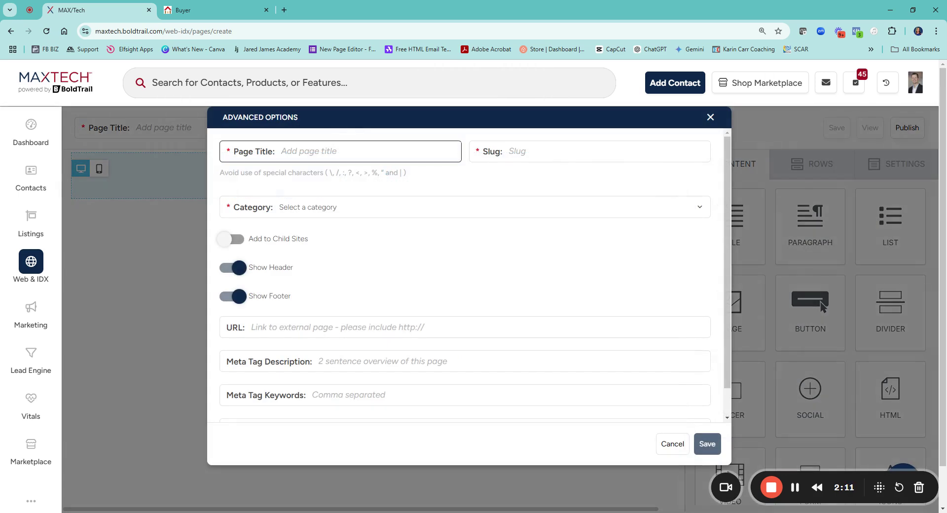
type("B")
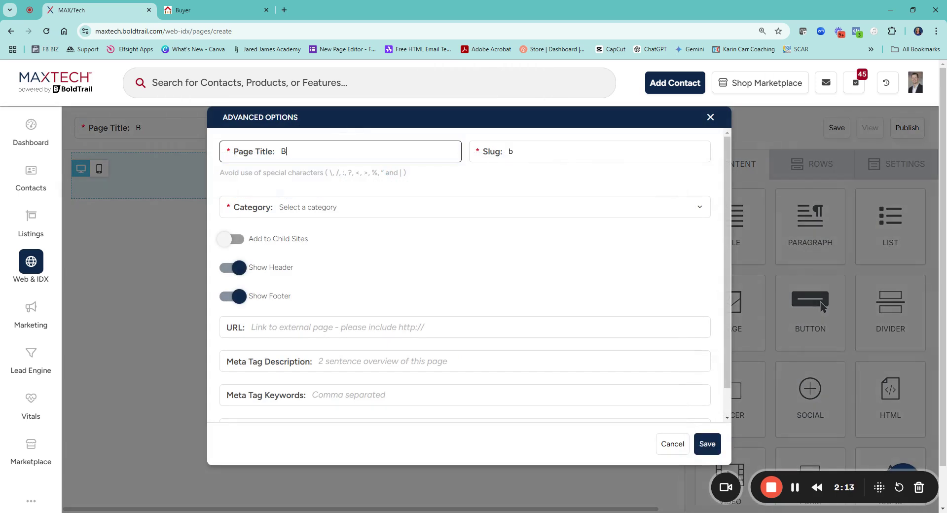
type("uyers")
Step: Assign the page to a new category named "Buy | Sell" and enable adding it to child sites
left_click(343, 208)
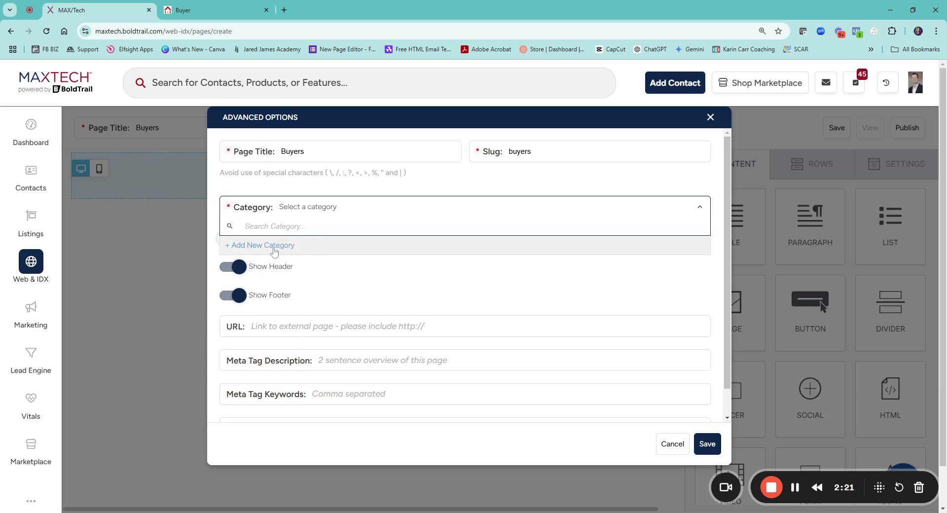
left_click(274, 249)
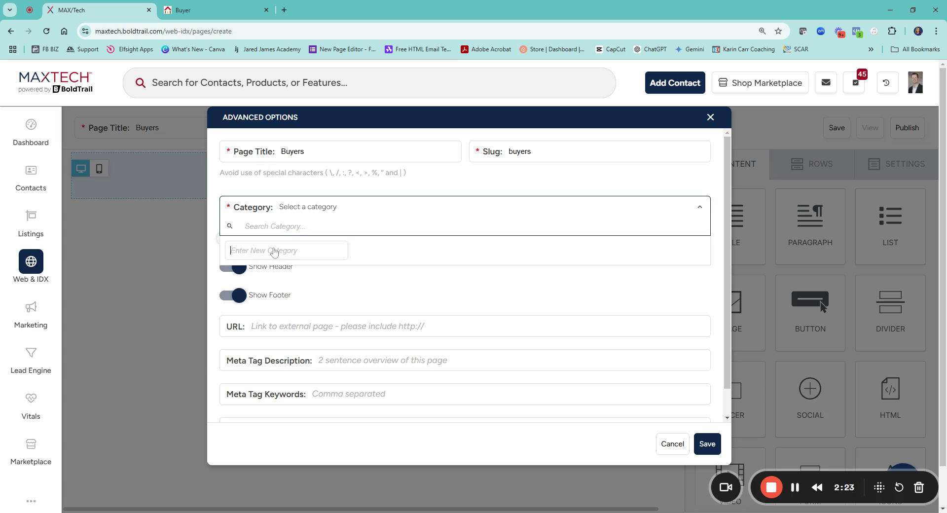
type("Buy | Sell")
left_click(230, 9)
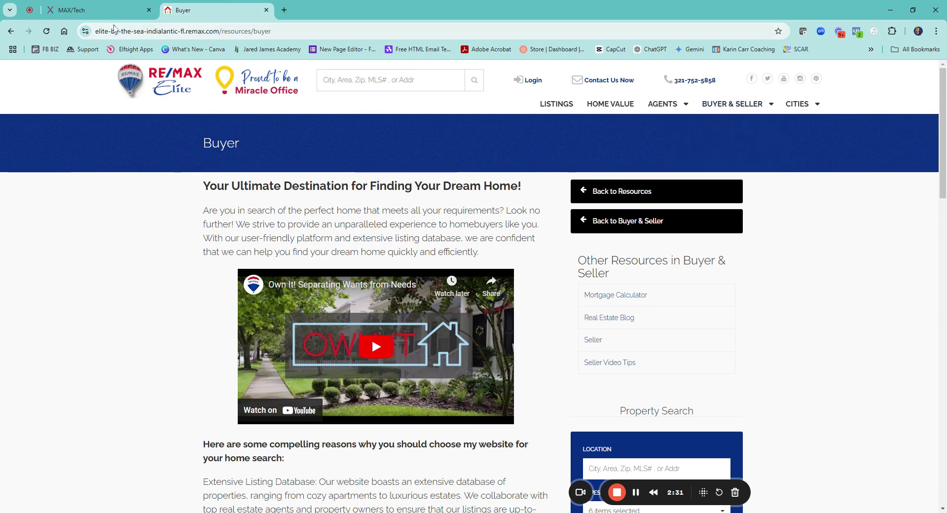
left_click(93, 10)
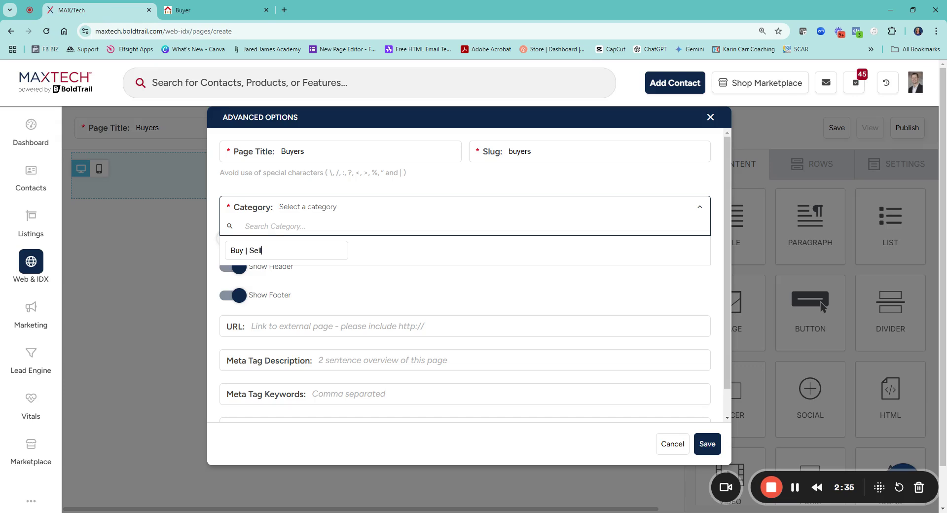
key("Return")
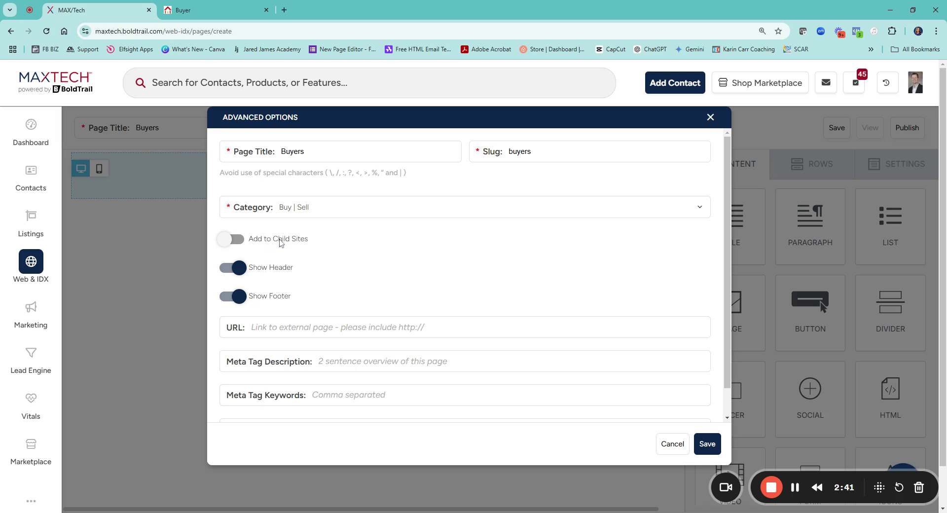
left_click(237, 240)
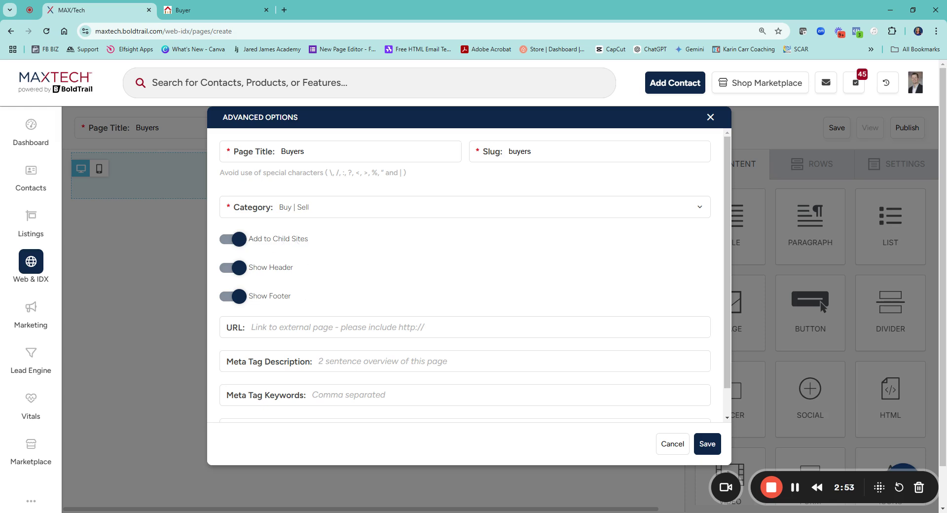
Step: Copy the page title "Buyers" into the meta tag description and meta tag keywords, and save the advanced options
scroll(469, 274, "down", 1)
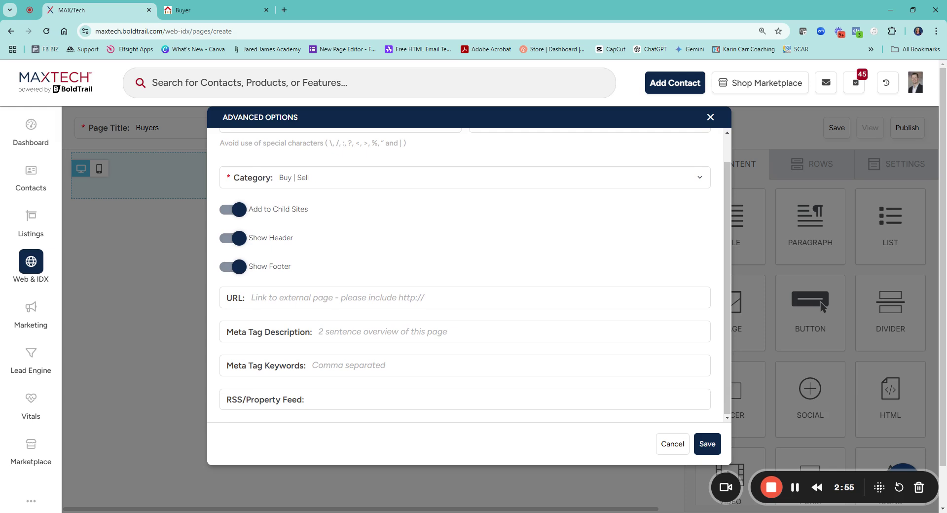
scroll(324, 216, "up", 1)
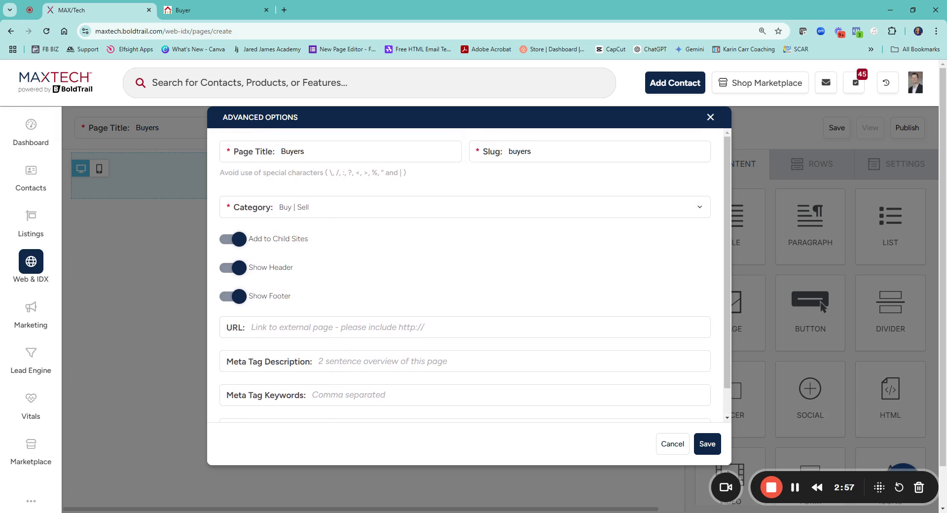
double_click(292, 152)
key("ctrl+c")
scroll(371, 314, "down", 1)
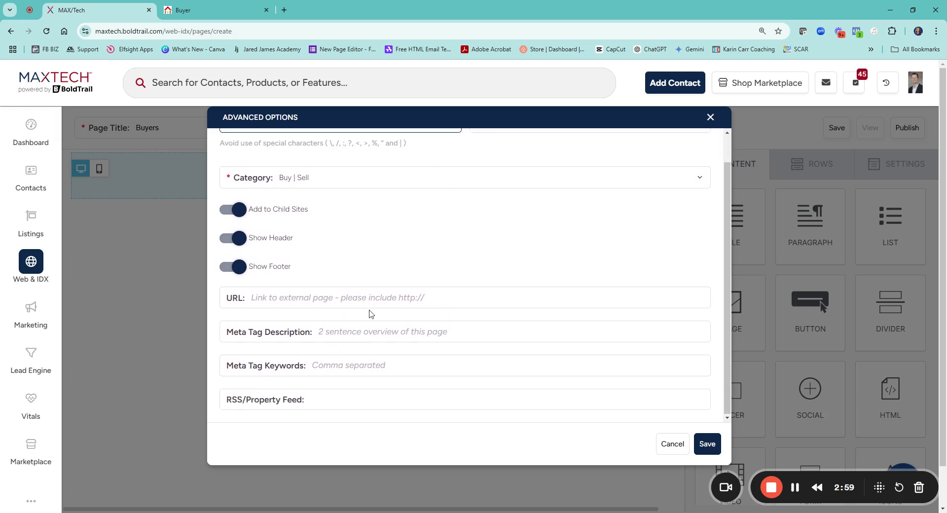
left_click(370, 330)
key("ctrl+v")
key("Tab")
key("ctrl+v")
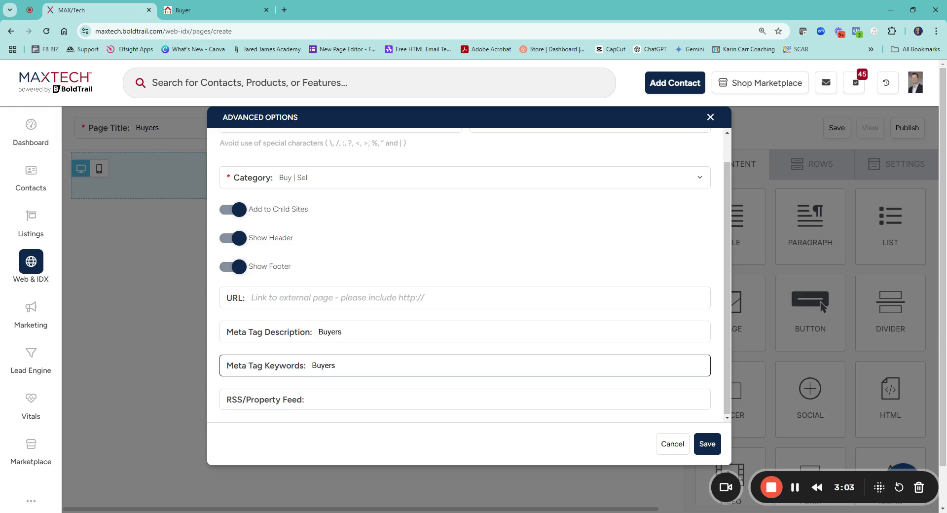
scroll(446, 349, "down", 1)
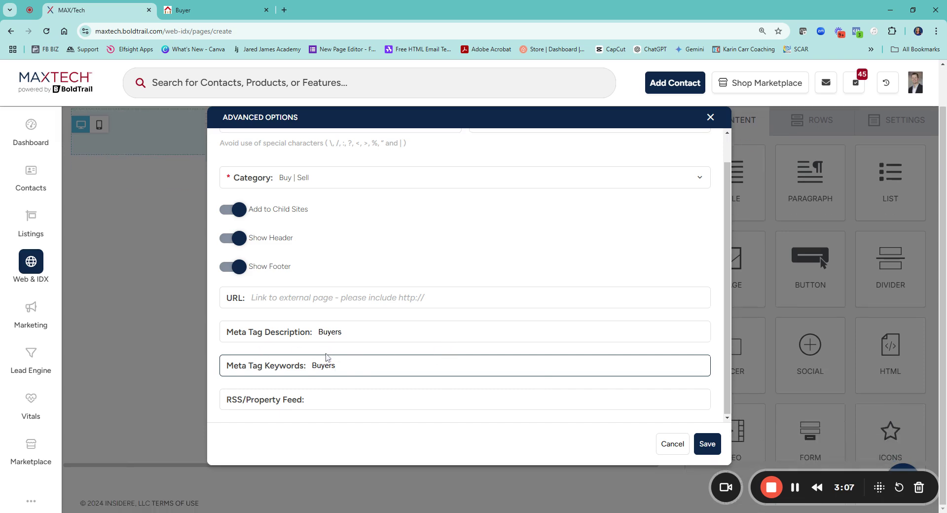
left_click(711, 446)
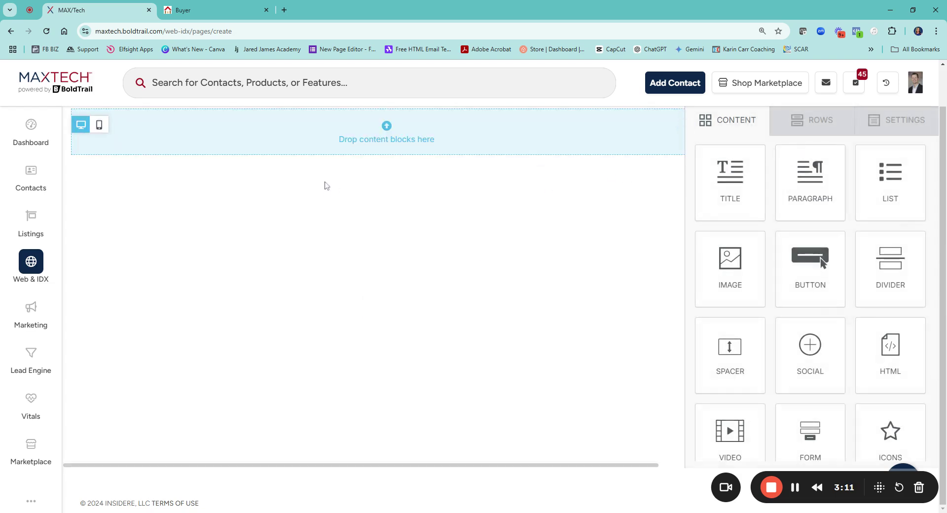
Step: Add four empty single-column rows to the page layout
left_click(816, 120)
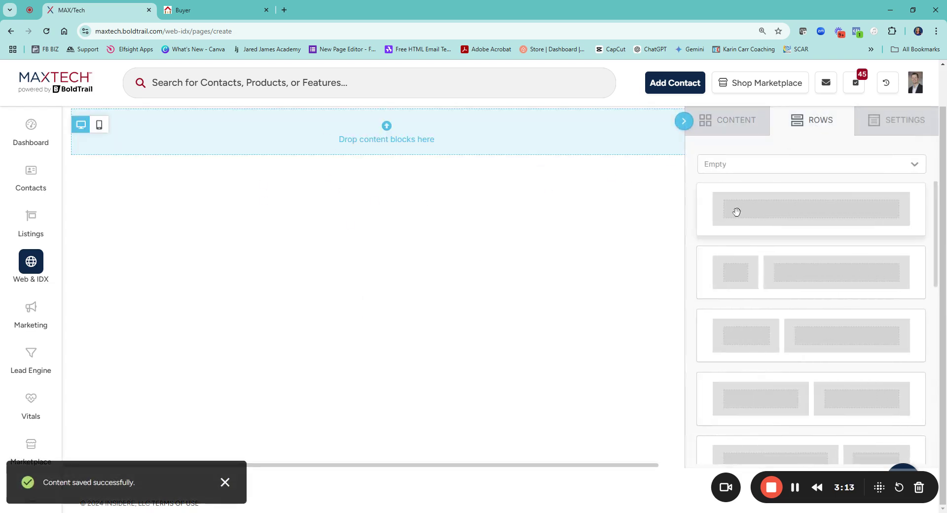
left_click_drag(736, 212, 368, 143)
left_click_drag(750, 227, 422, 191)
left_click(778, 209)
left_click(790, 213)
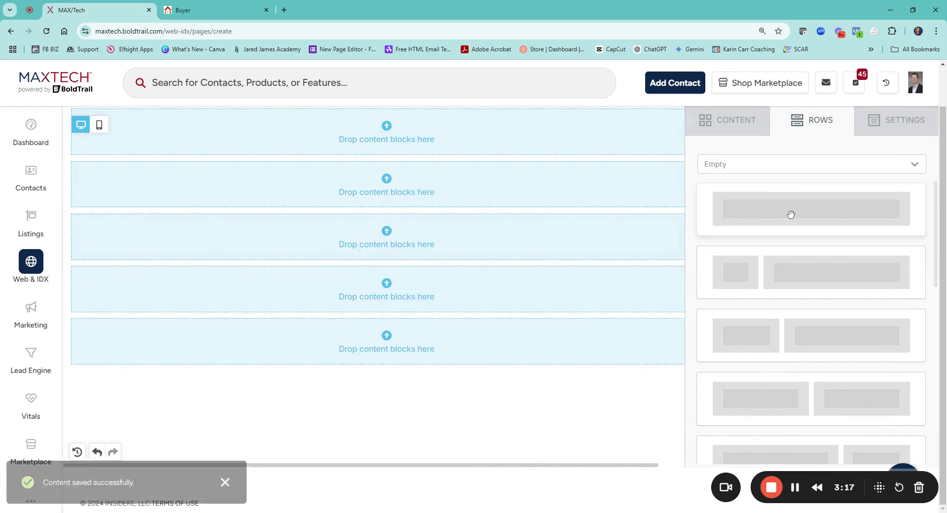
Step: Place a spacer, a title block and a paragraph block in the first three rows, in that order
left_click(737, 123)
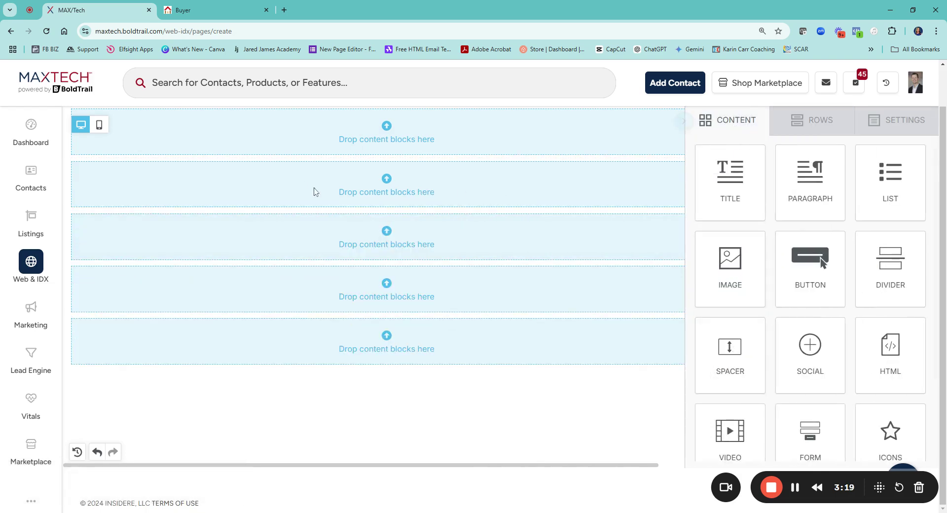
scroll(387, 192, "up", 2)
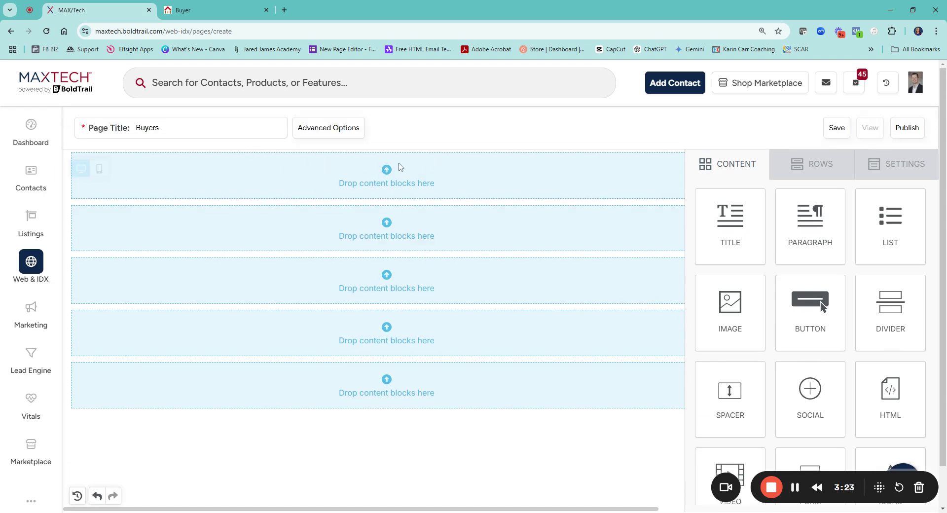
left_click(229, 14)
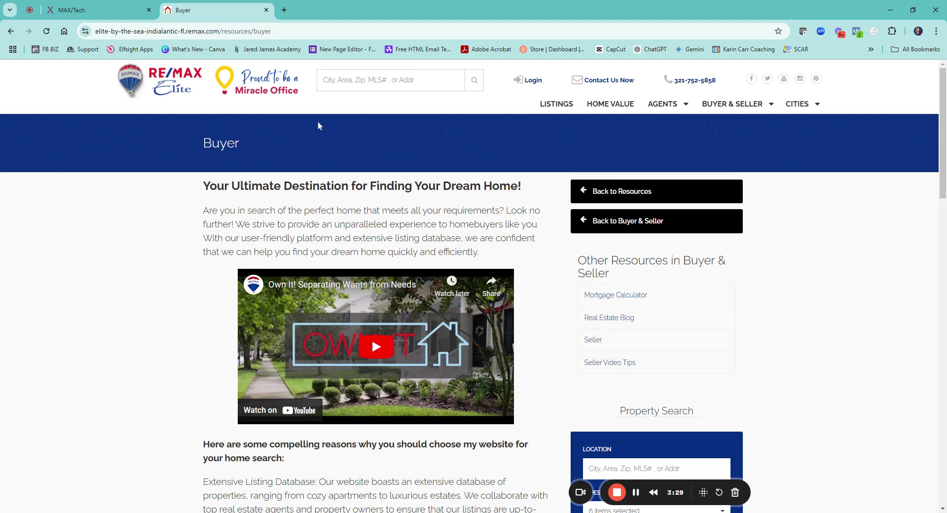
left_click(74, 10)
left_click_drag(730, 394, 501, 164)
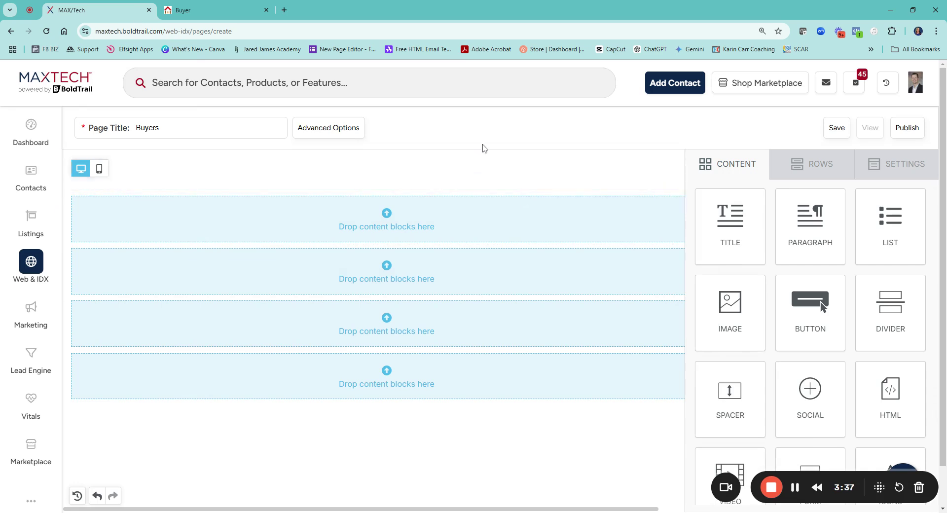
left_click_drag(728, 215, 434, 220)
left_click_drag(809, 237, 537, 247)
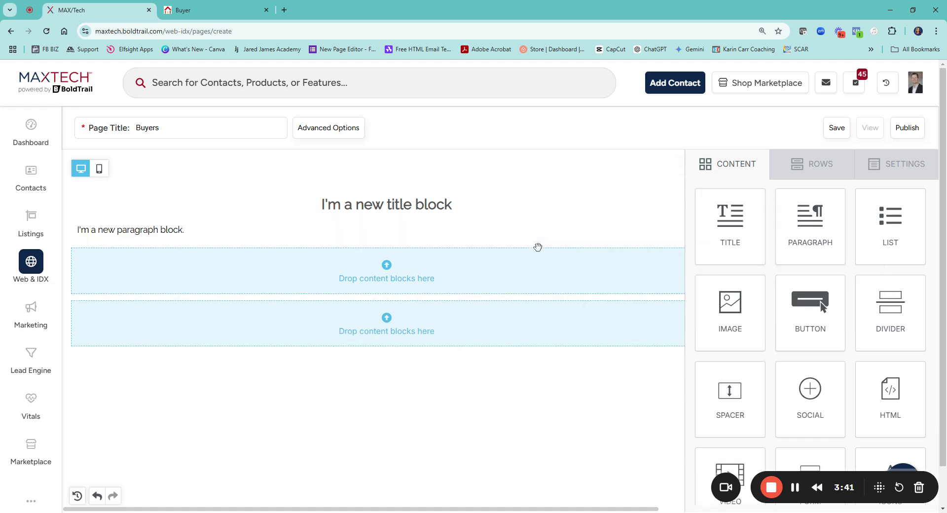
Step: Set the page's default font to Montserrat and return to the content blocks
left_click(896, 172)
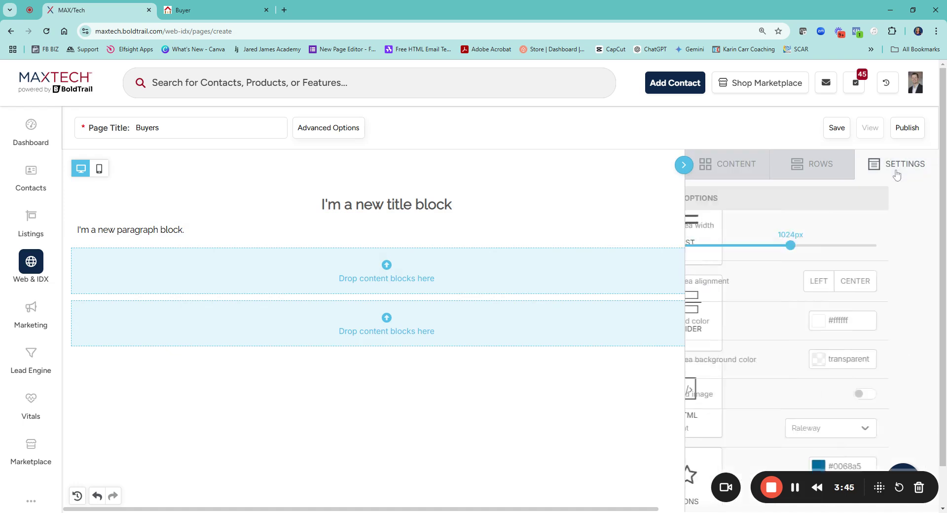
scroll(829, 345, "down", 4)
scroll(789, 300, "up", 1)
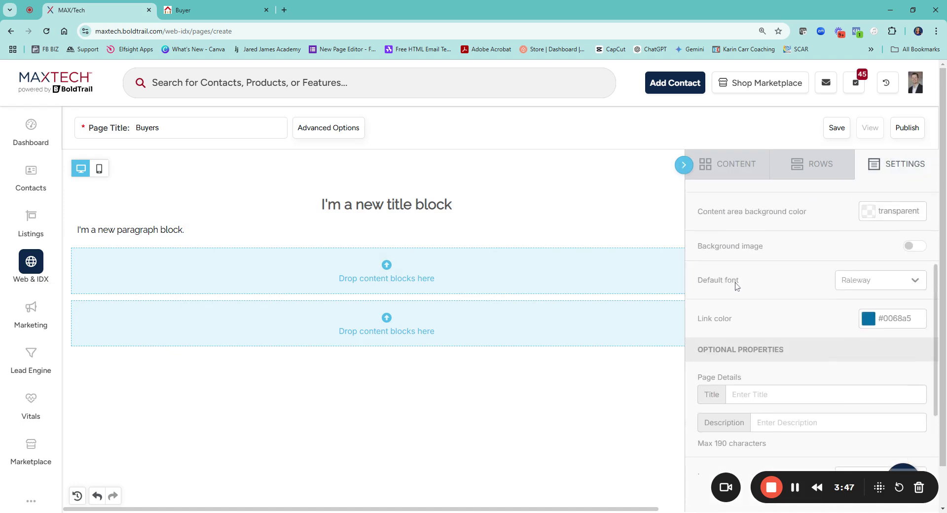
left_click(898, 278)
scroll(881, 346, "down", 4)
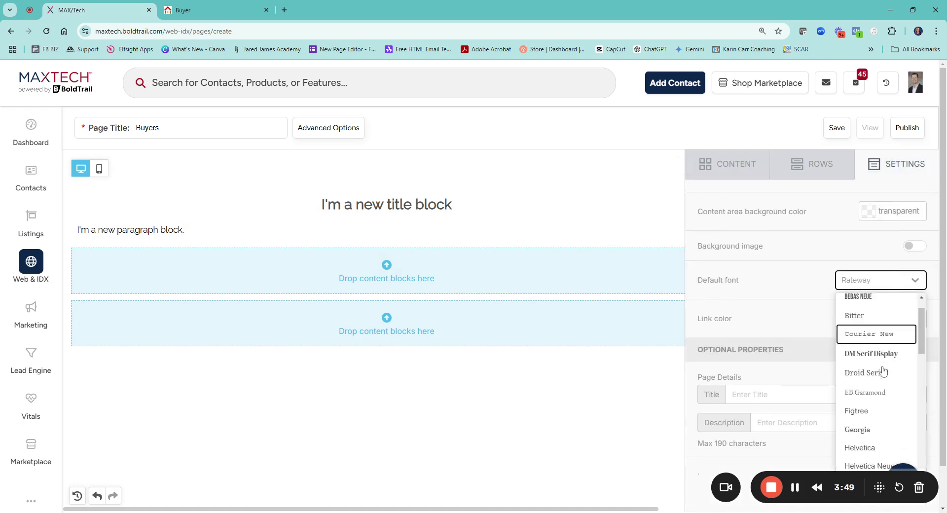
scroll(881, 382, "down", 2)
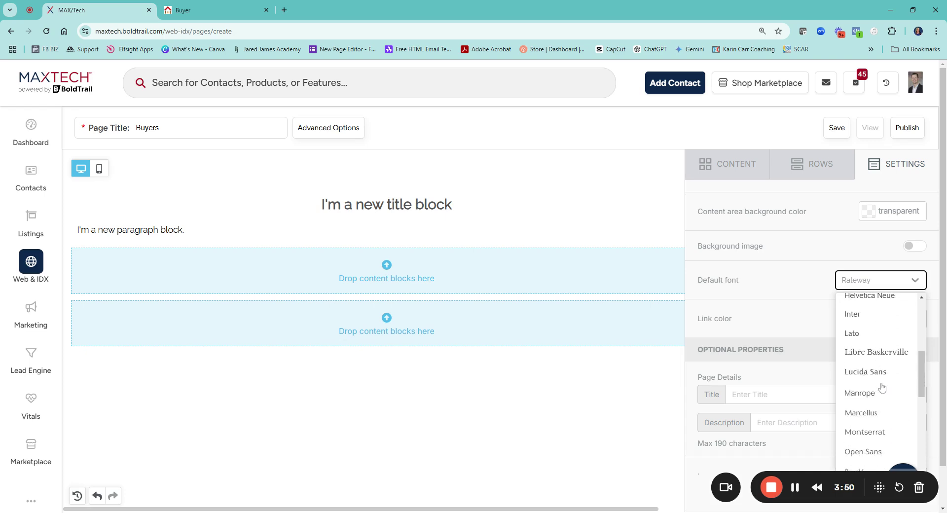
left_click(875, 431)
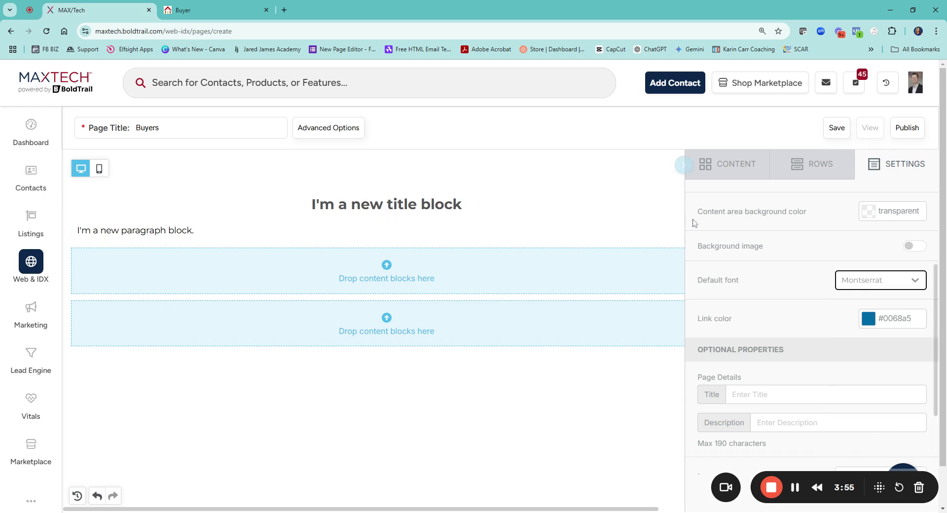
left_click(740, 167)
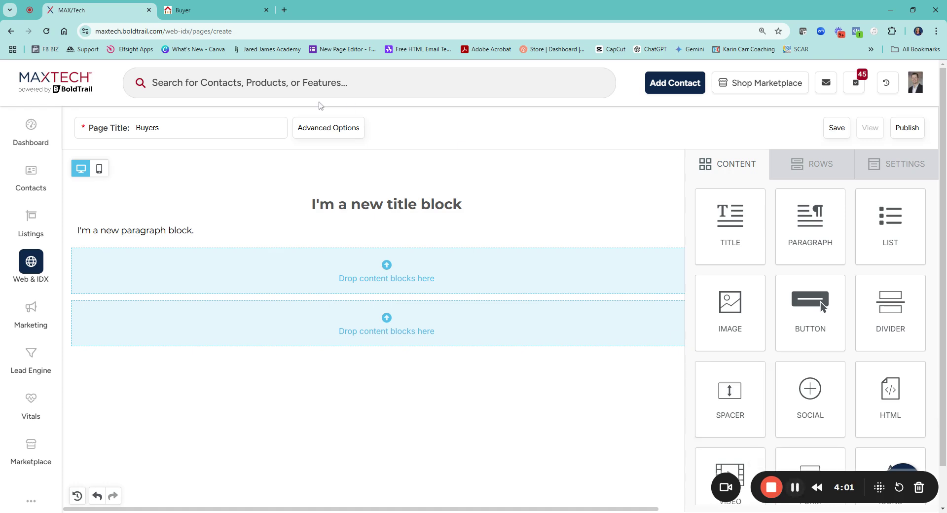
left_click(795, 488)
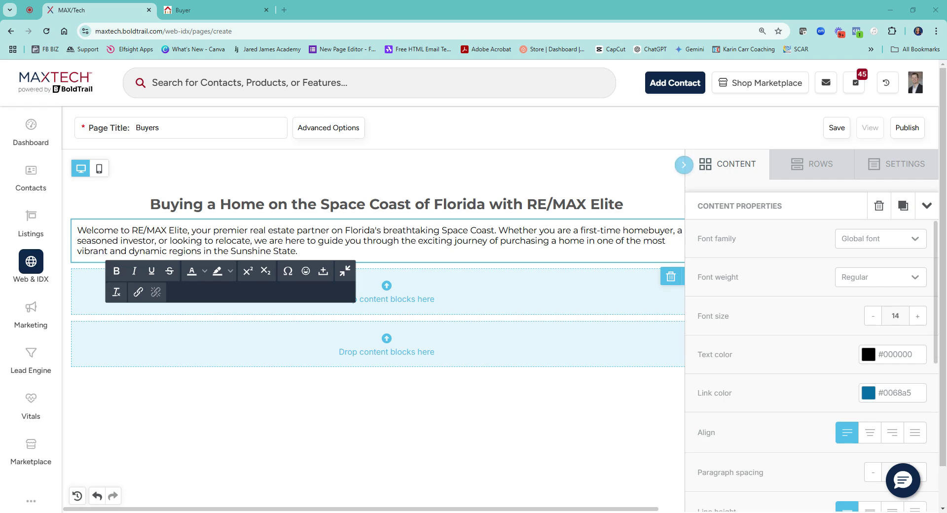
Step: Set the welcome paragraph's font size to 16 and its line height to the second spacing option
left_click(918, 322)
left_click(917, 322)
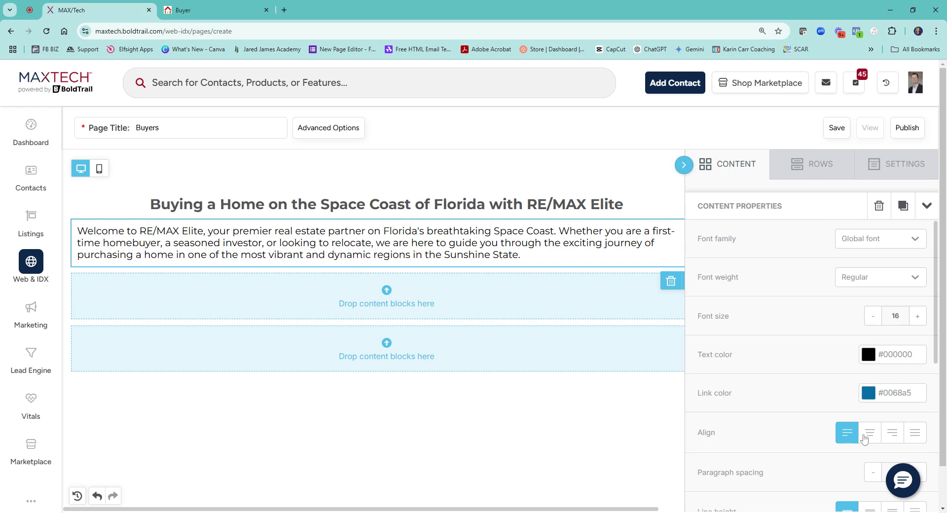
scroll(842, 441, "down", 3)
left_click(869, 364)
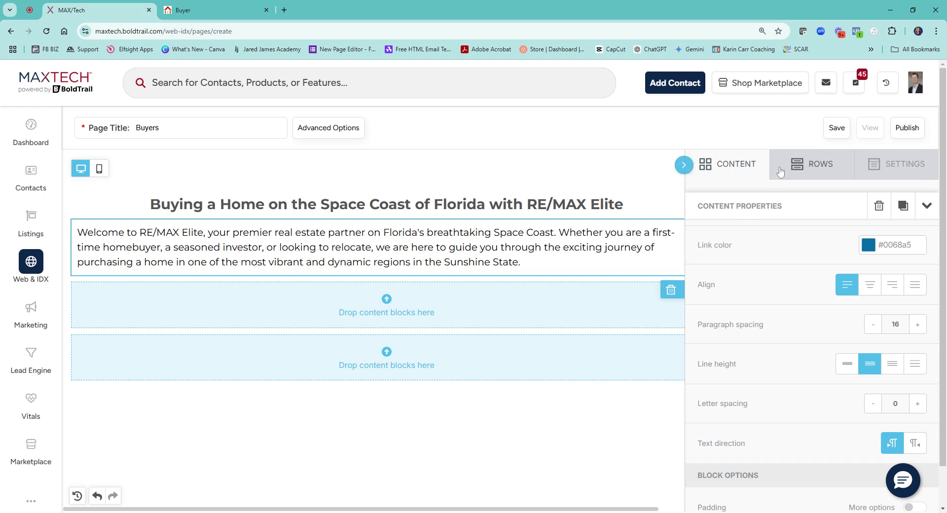
Step: Insert a row with two equal columns between the two empty rows and place a button in each column
left_click(814, 164)
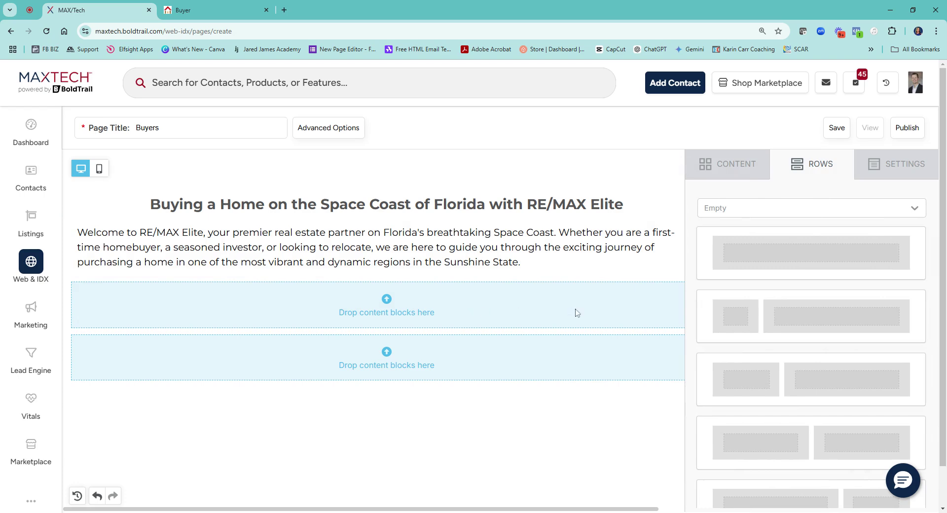
scroll(788, 345, "down", 2)
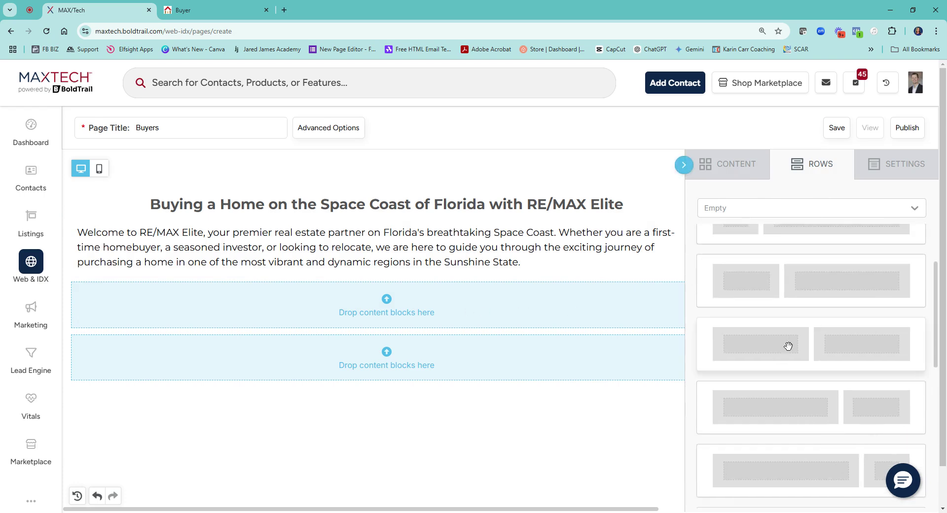
left_click_drag(791, 345, 456, 318)
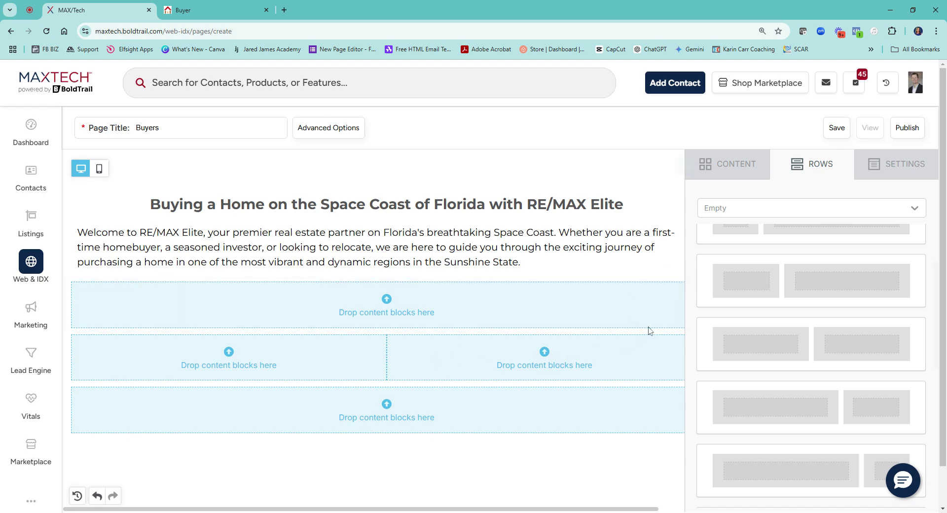
left_click(748, 175)
left_click_drag(819, 331, 629, 384)
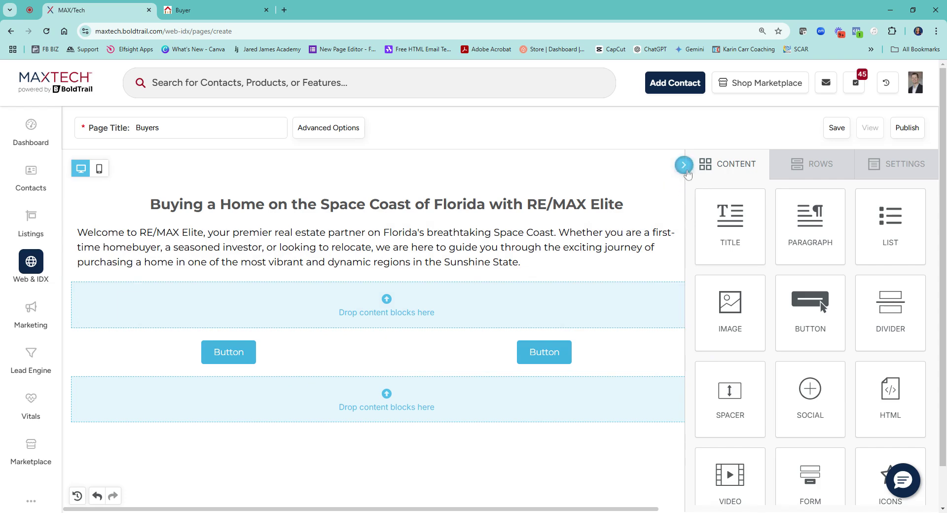
Step: Collapse the side panel and delete the empty row between the welcome paragraph and the buttons
left_click(682, 164)
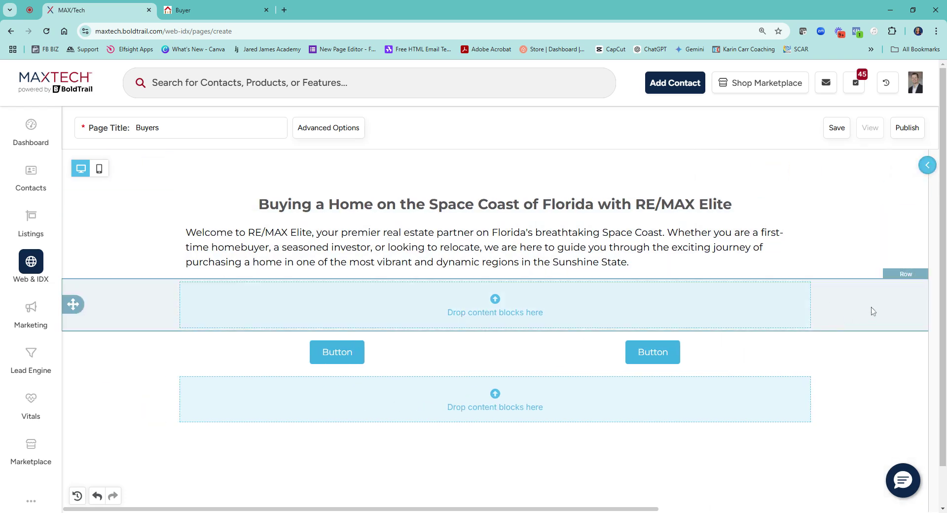
left_click(873, 310)
left_click(890, 295)
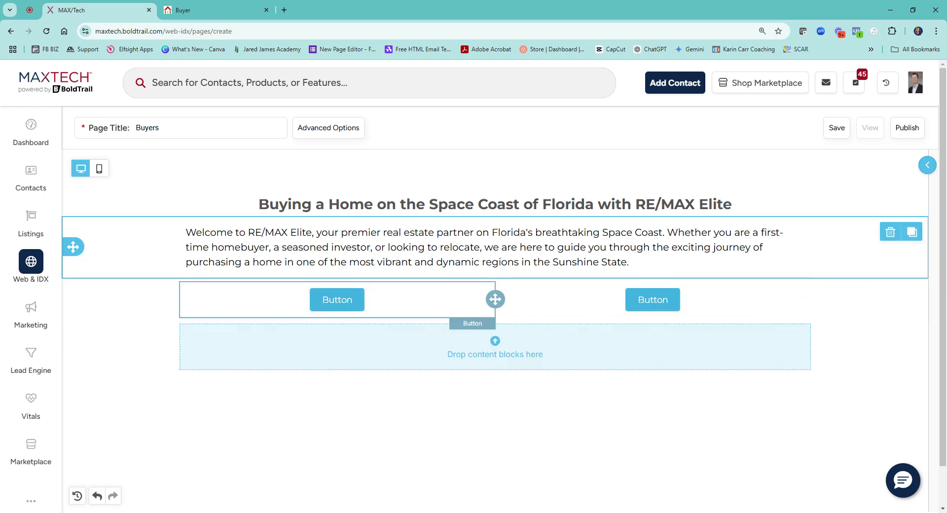
Step: Replace the first button's label with "View Our Relocation Guide"
left_click(337, 299)
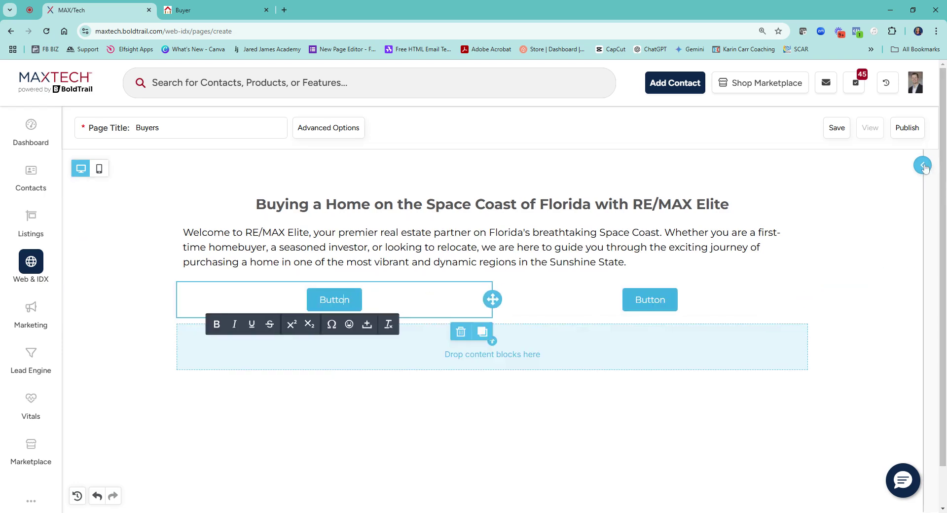
double_click(229, 300)
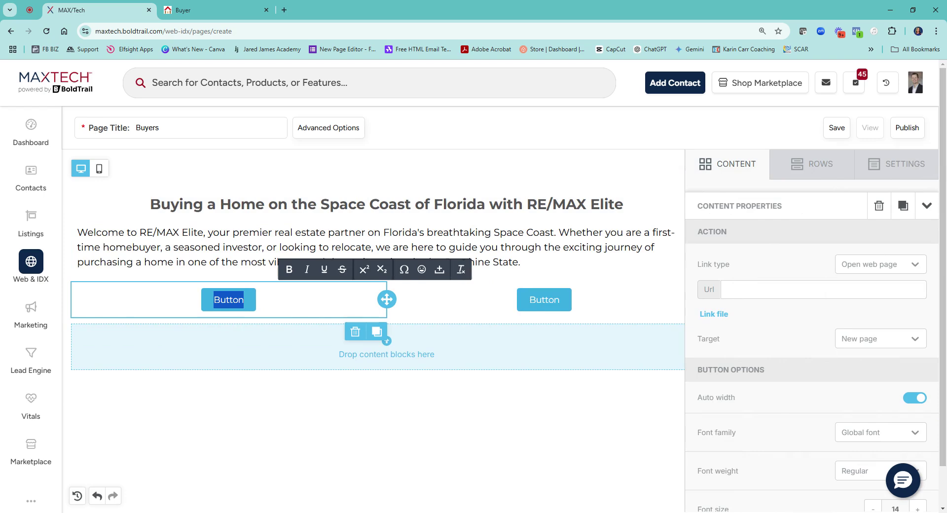
type("View Oir")
key("BackSpace")
key("BackSpace")
type("ur Reloca")
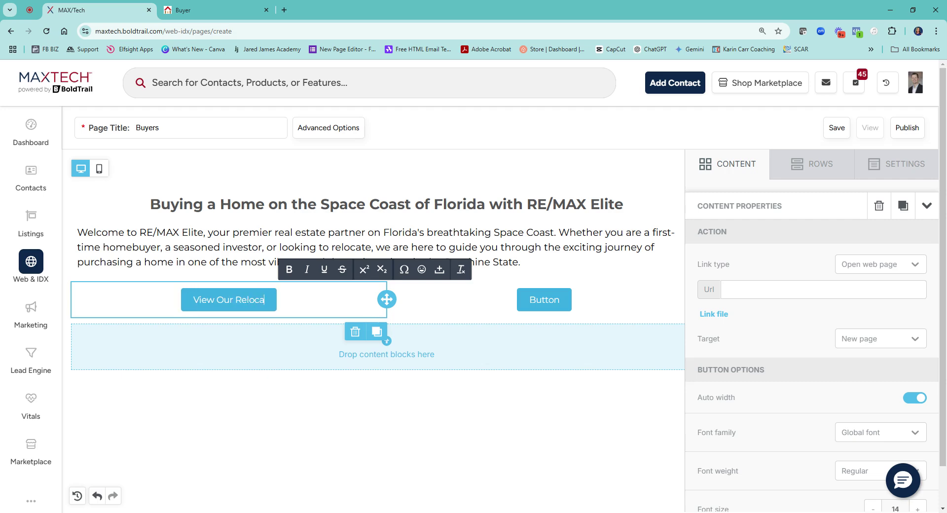
type("tion Guide")
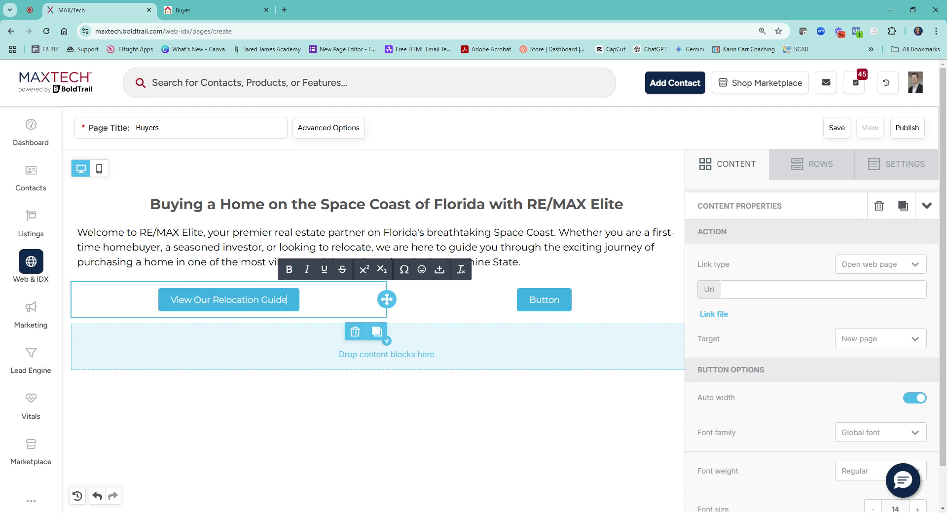
Step: Replace the second button's label with "Download Buyer's Guide"
double_click(544, 300)
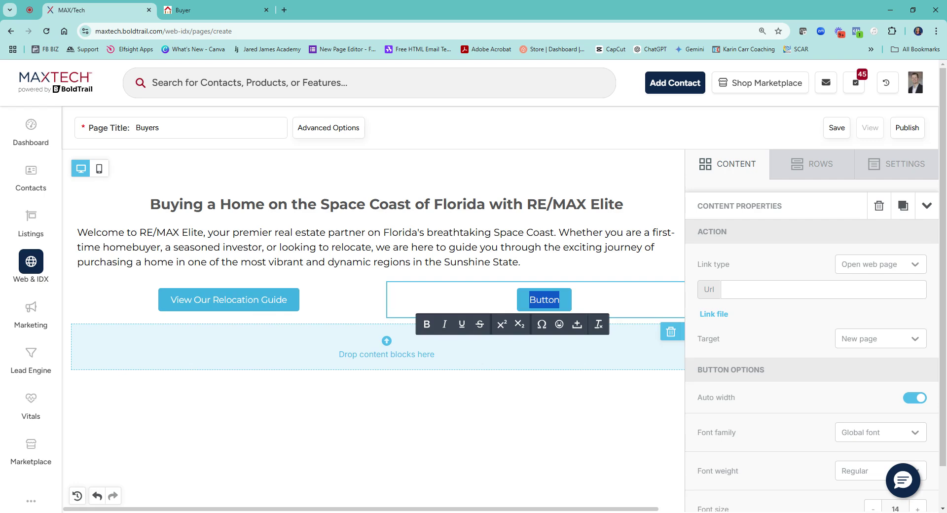
type("Downloa")
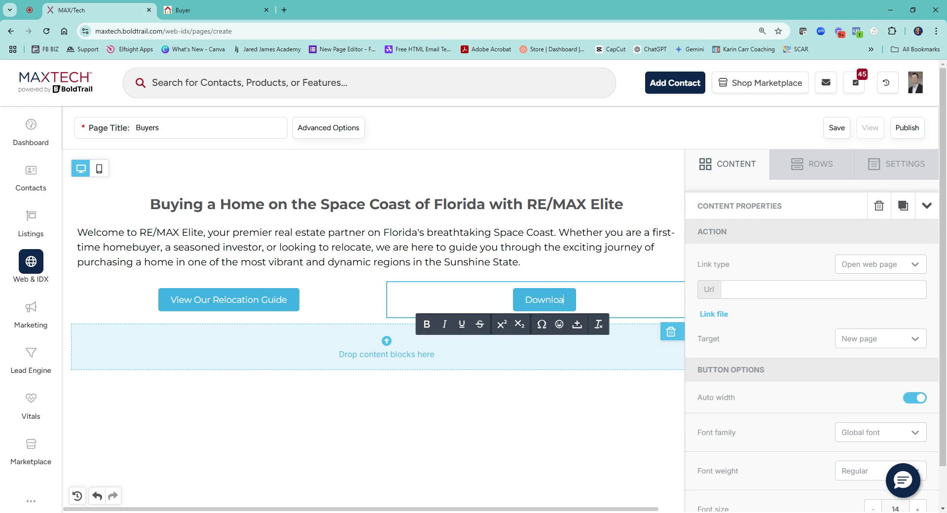
type("d Buyer's")
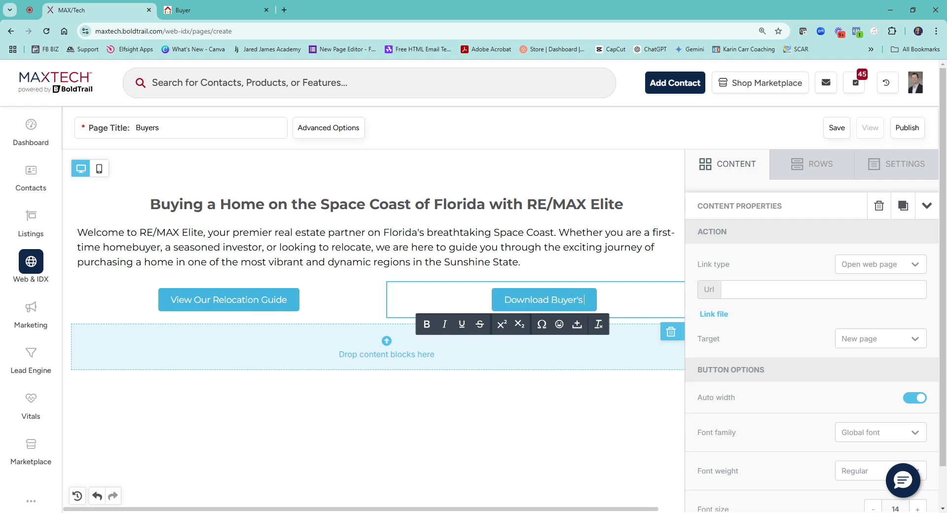
type(" Guide")
Step: Set the font size of both the relocation guide and buyer's guide buttons to 16
left_click(260, 313)
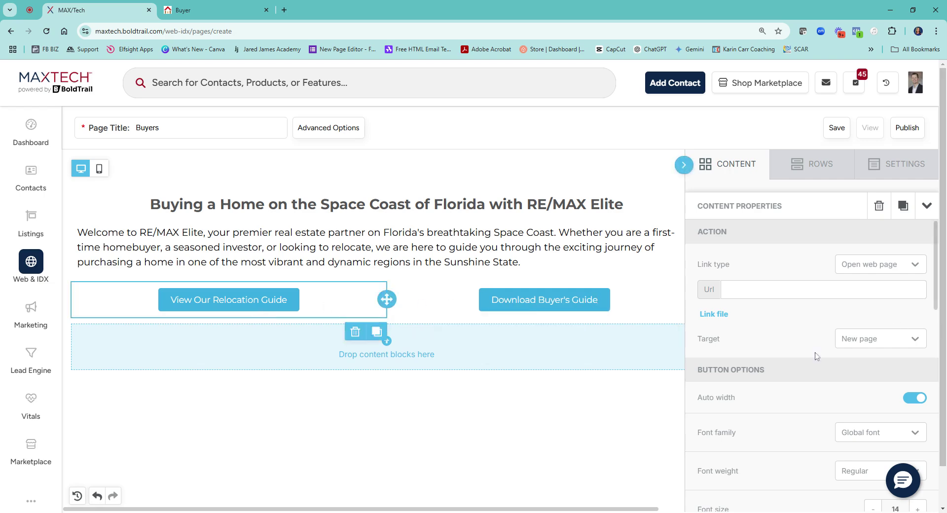
scroll(829, 287, "down", 2)
scroll(789, 340, "down", 3)
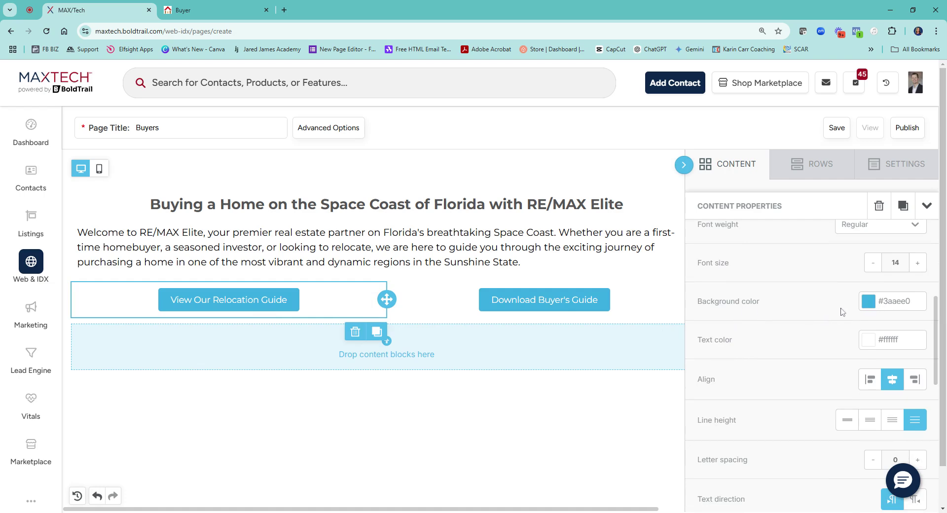
left_click(866, 304)
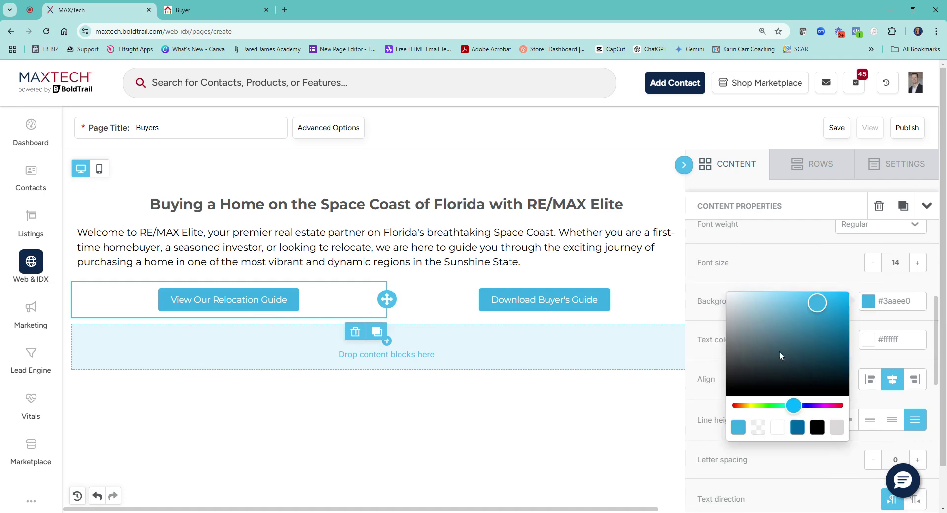
left_click(843, 271)
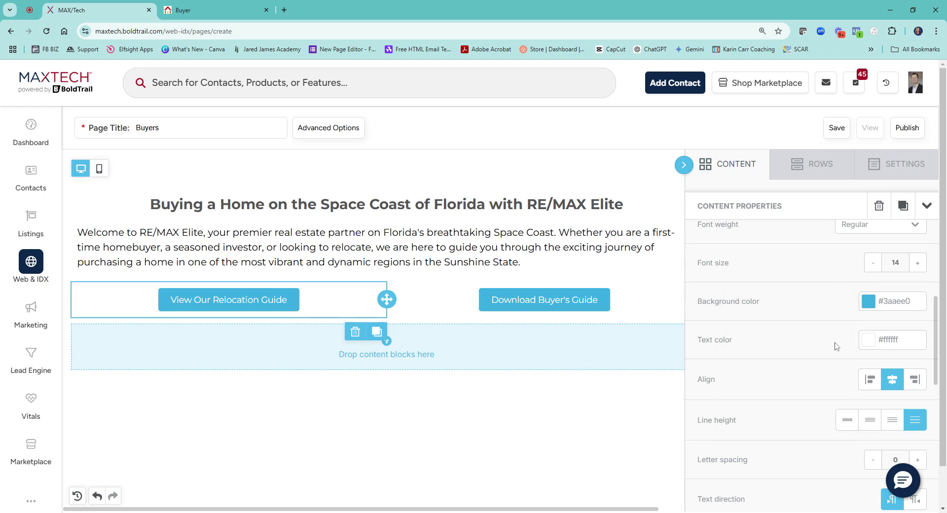
left_click(917, 263)
left_click(917, 262)
left_click(596, 300)
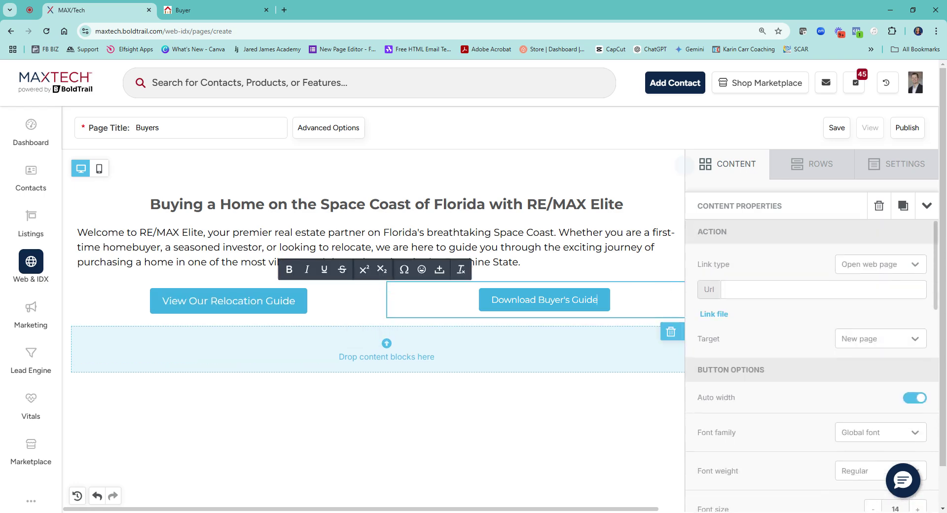
scroll(928, 288, "down", 4)
left_click(920, 314)
left_click(920, 314)
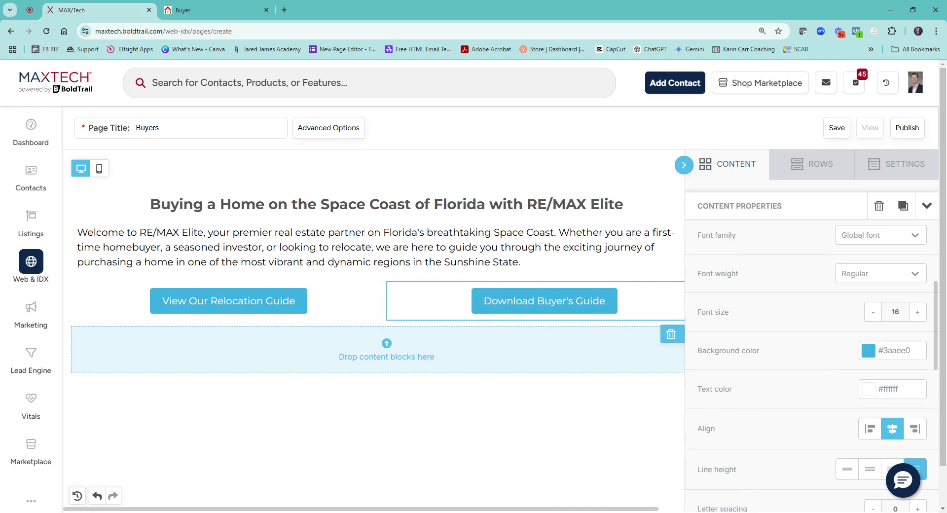
Step: Set the background color of the "View Our Relocation Guide" button to #0c2749
double_click(280, 301)
scroll(765, 325, "down", 4)
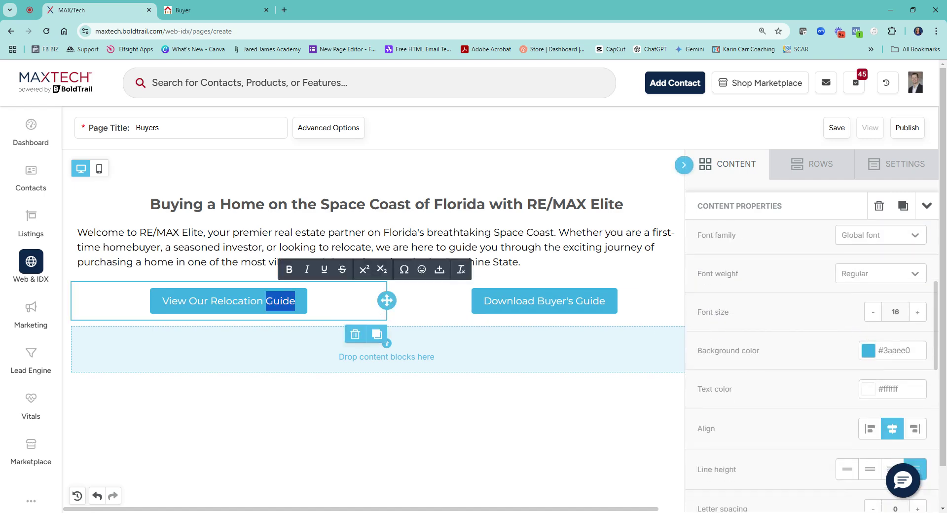
left_click(886, 350)
left_click(871, 353)
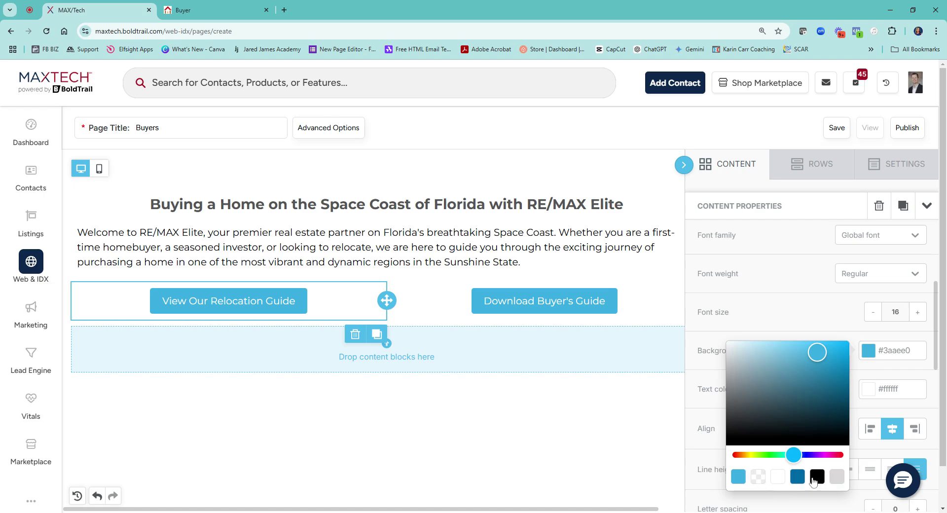
left_click(816, 477)
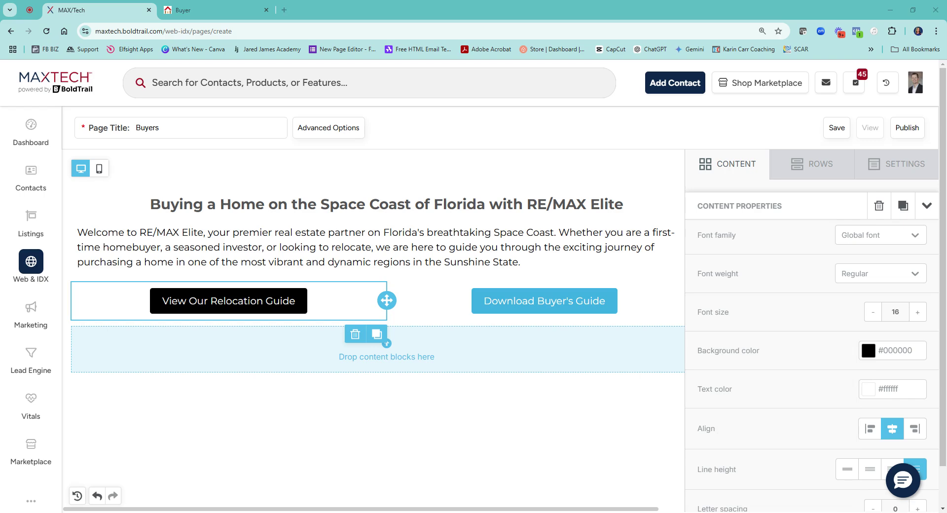
left_click(896, 350)
type("#0c2749")
Step: Set the background color of the "Download Buyer's Guide" button to #0c2749
left_click(551, 301)
scroll(868, 371, "up", 3)
scroll(864, 385, "down", 1)
scroll(864, 384, "down", 3)
left_click(895, 350)
type("#0c2749")
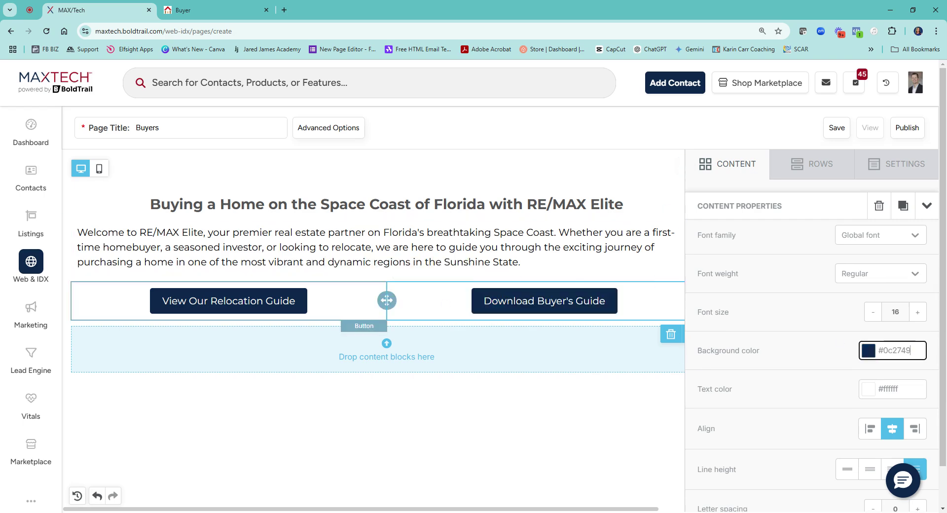
Step: Return to the content blocks and place a paragraph block in the empty row below the buttons
left_click(207, 301)
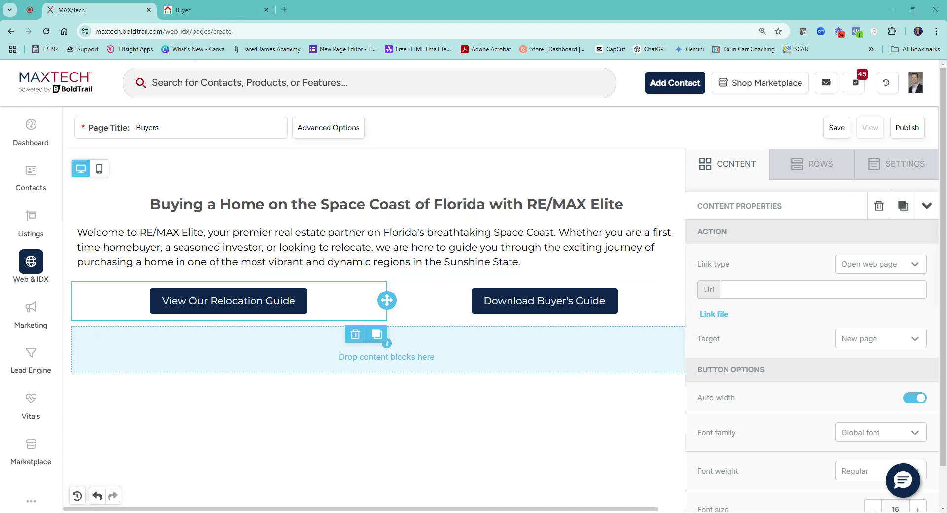
left_click(744, 170)
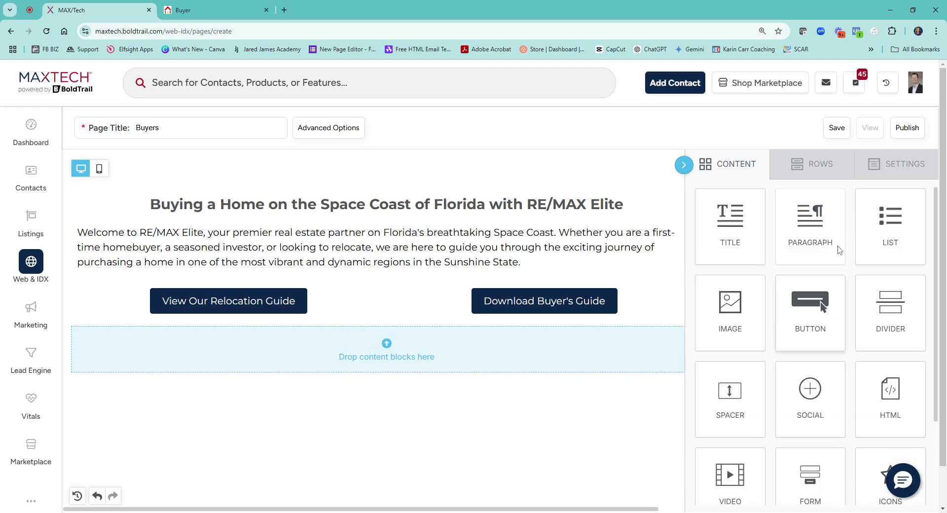
left_click_drag(811, 224, 508, 342)
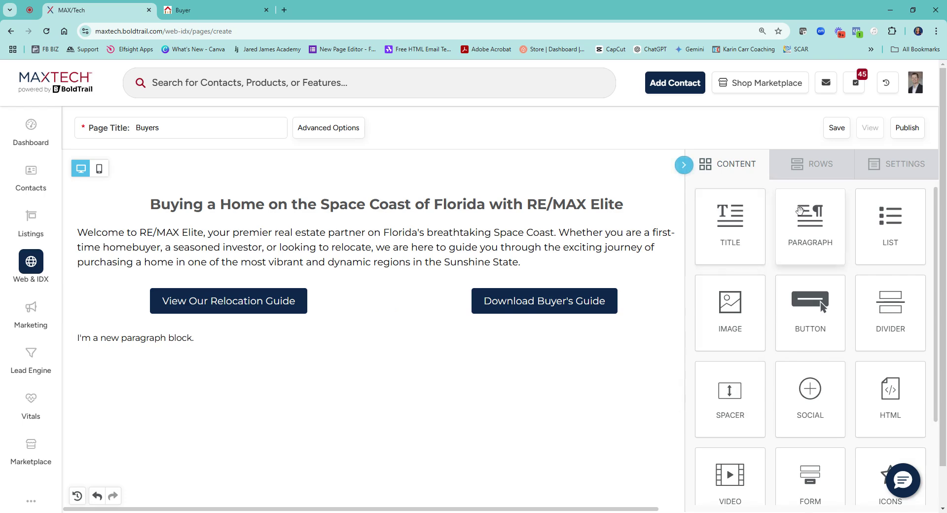
Step: Insert a single-column row between the buttons and the new paragraph, and place a title block in it
left_click(817, 175)
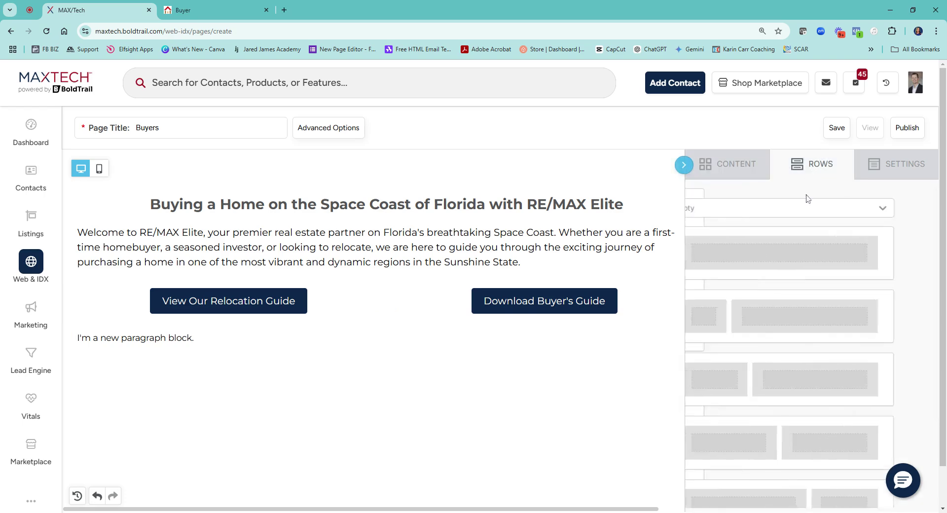
left_click_drag(786, 249, 562, 333)
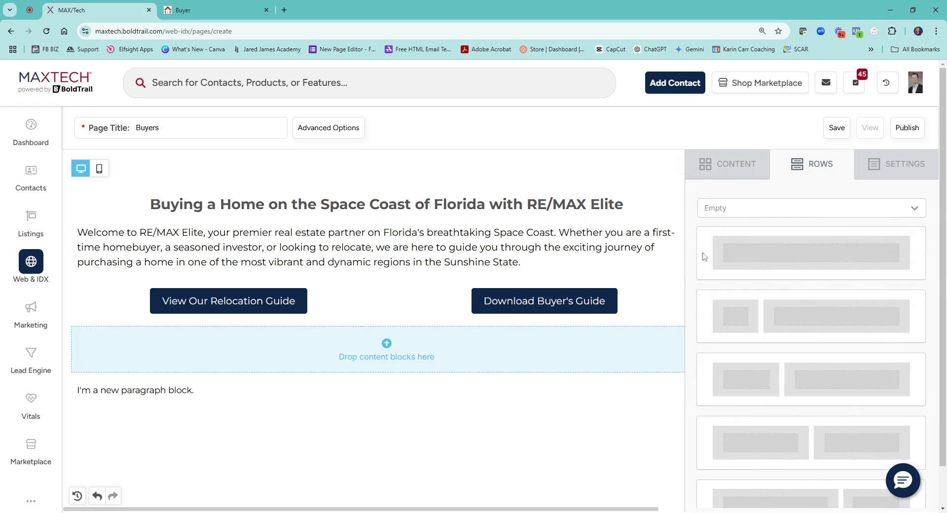
left_click(742, 171)
mouse_move(731, 249)
left_mouse_down()
mouse_move(784, 254)
mouse_move(436, 340)
left_mouse_up()
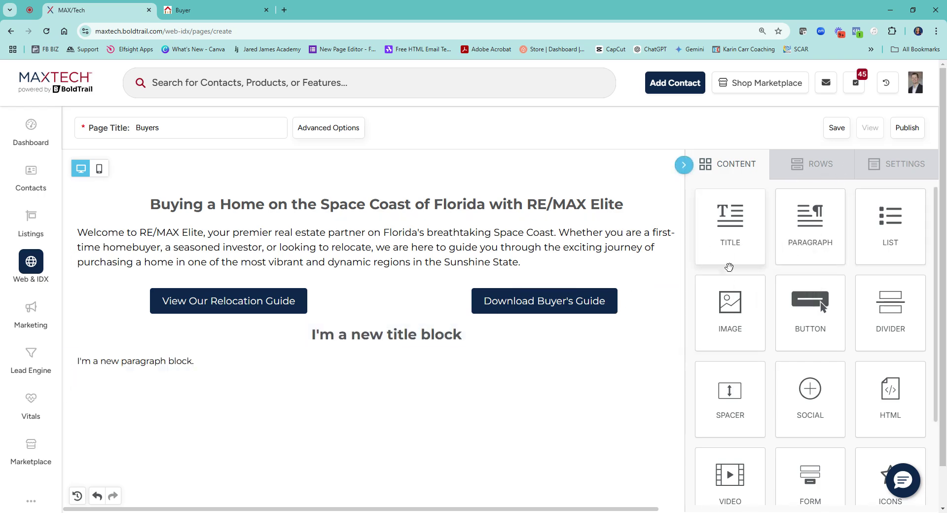
left_click_drag(730, 227, 735, 207)
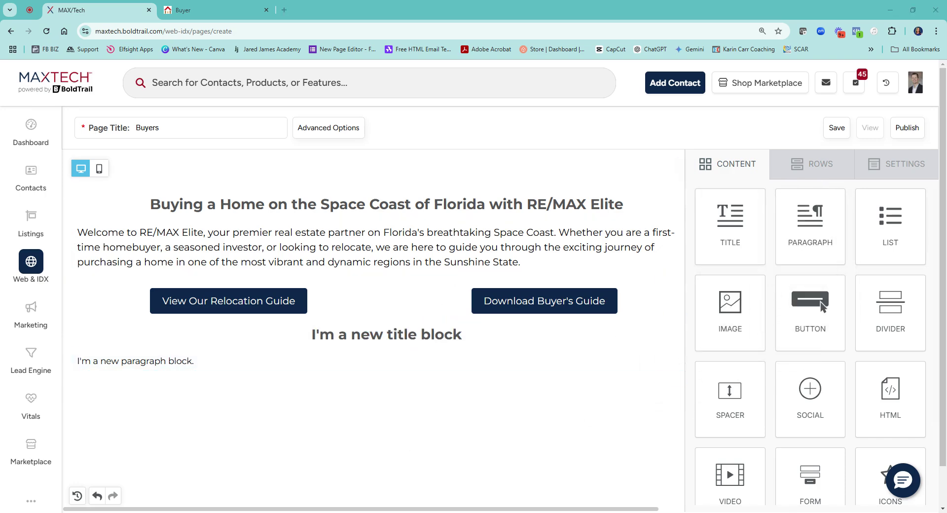
Step: Replace the new title block's placeholder text with "Discover the Space Coast"
left_click(341, 335)
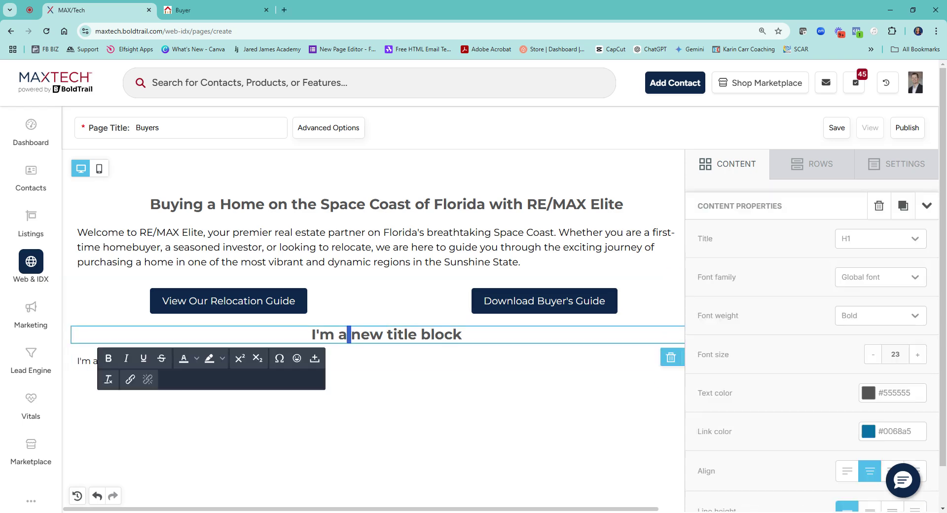
triple_click(340, 334)
type("Discover the Space Coast")
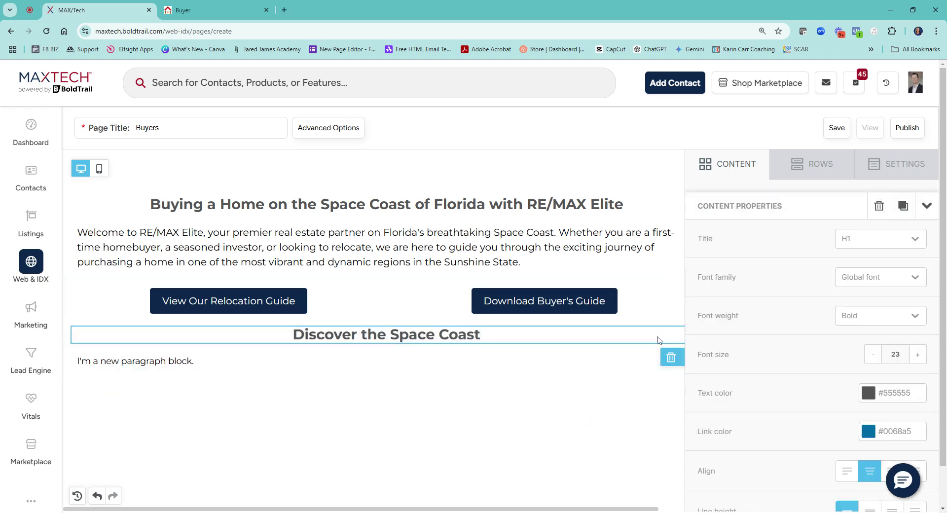
Step: Set the row background color behind the "Discover the Space Coast" title to light grey #dbd8d8
left_click(684, 165)
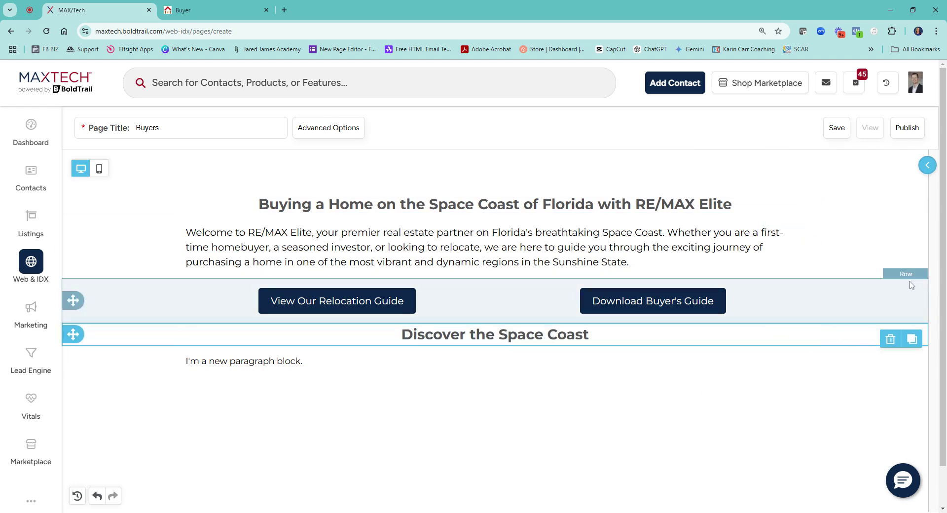
left_click(924, 166)
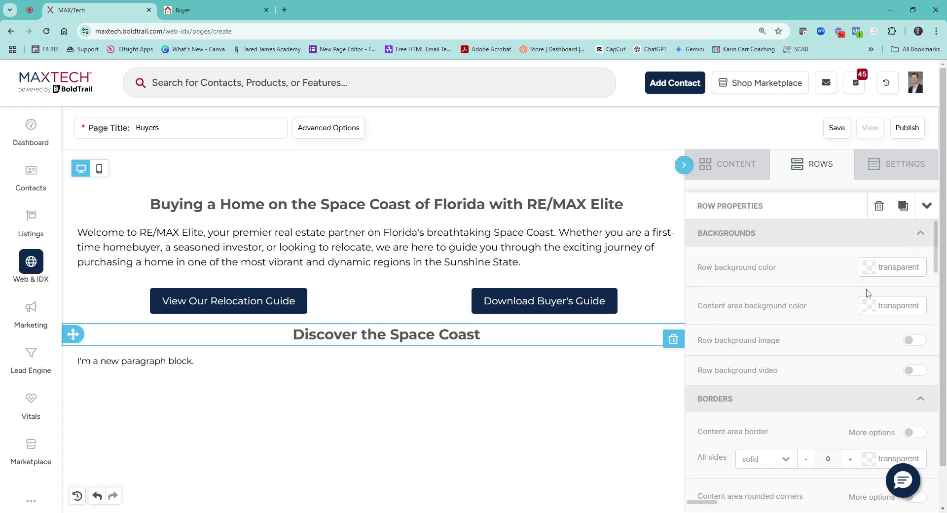
left_click(875, 268)
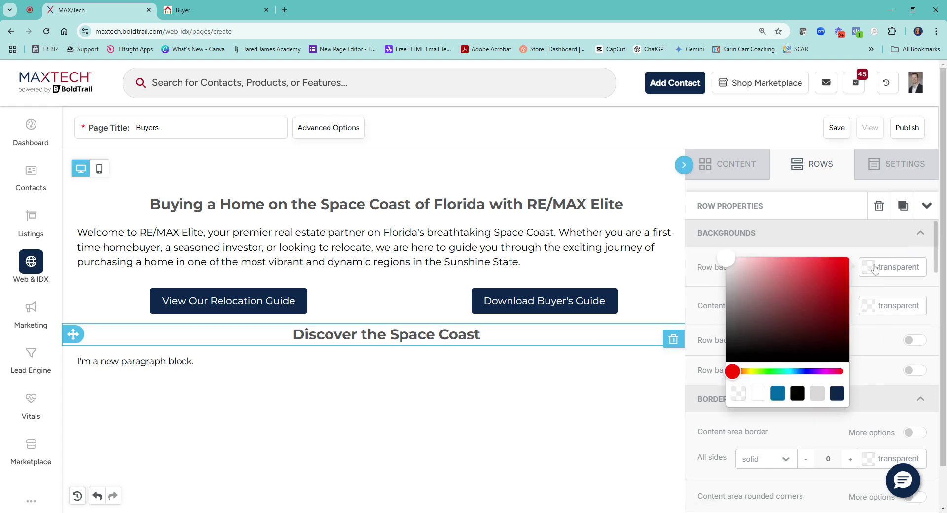
left_click(818, 393)
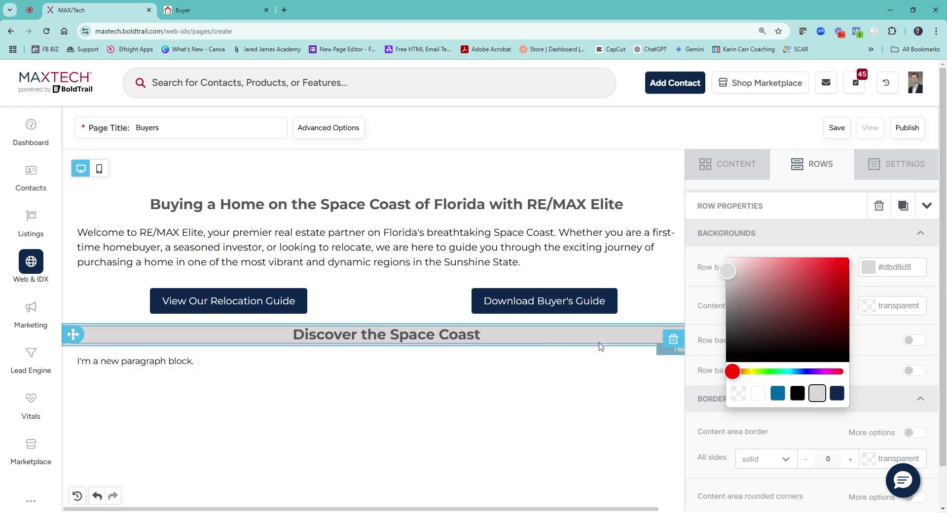
left_click(867, 266)
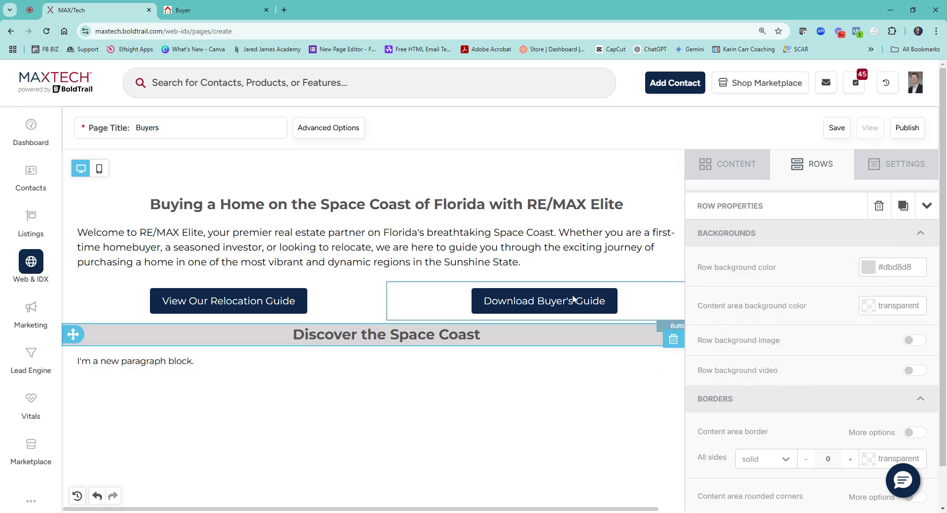
Step: Replace the placeholder paragraph with the Space Coast description beginning "he Space Coast, named for its proximity to the Kennedy Space Center"
left_click(728, 164)
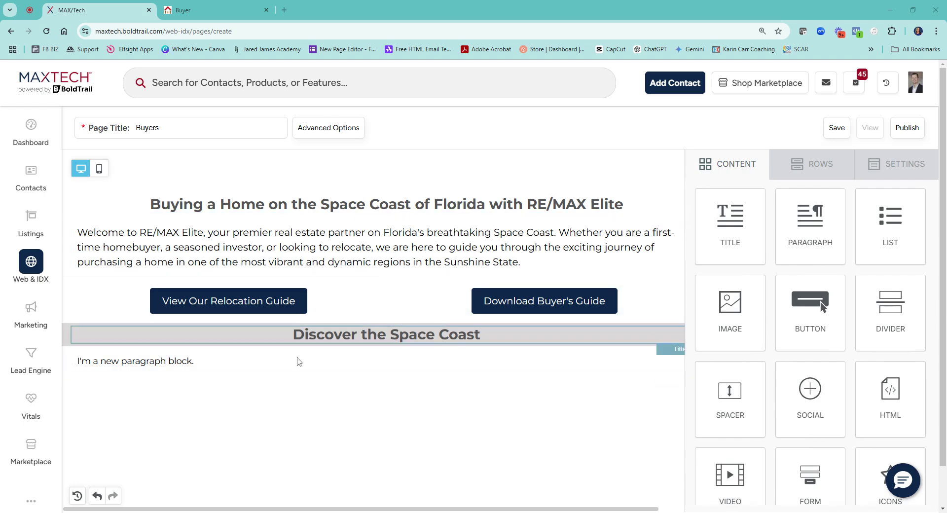
triple_click(135, 360)
type("he Space Coast, named for its proximity to the Kennedy Space Center, offers a unique blend of natural beauty, innovative technology, and a rich cultural heritage. With its stunning Atlantic Ocean beaches, lush parks, and year-round warm weather, the Space Coast is a paradise for outdoor enthusiasts. From rocket launches that light up the sky to world-class surfing spots, this area is a haven for adventure and relaxation alike.")
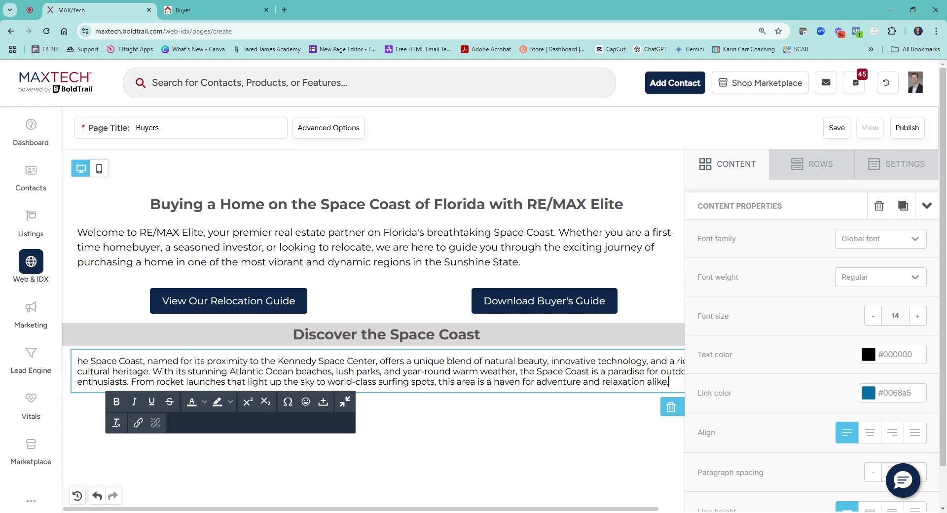
Step: Set the Space Coast description's font size to 16 and increase its line height to the second option
left_click(918, 316)
left_click(918, 316)
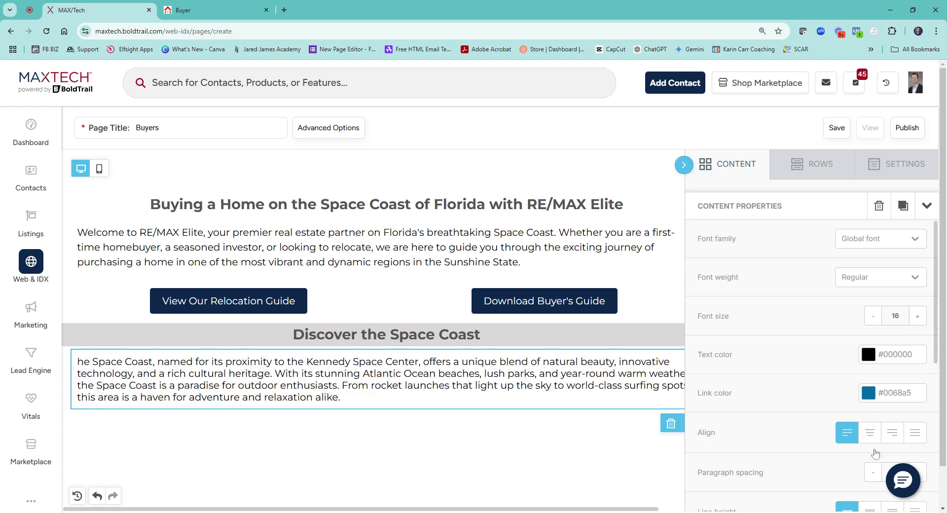
scroll(794, 473, "down", 3)
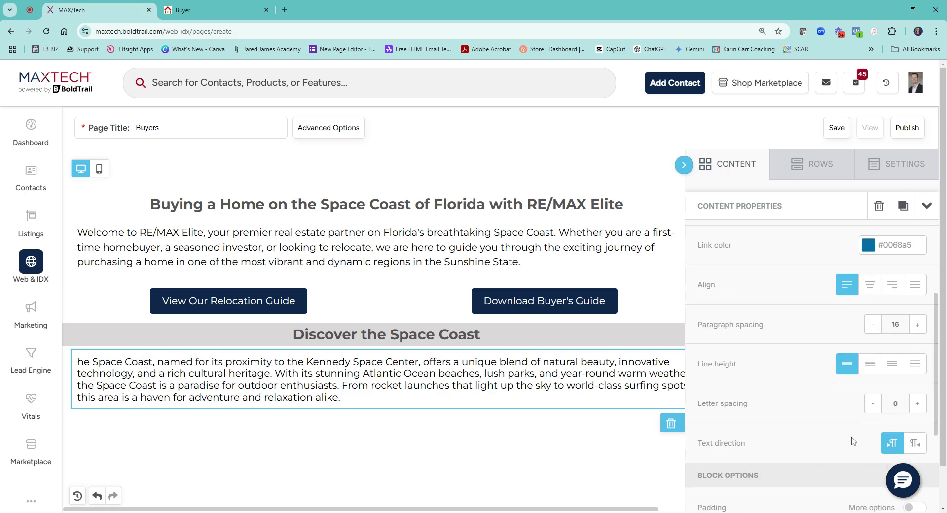
left_click(870, 369)
Step: Add a single-column row below the Space Coast description and place a video block in it
left_click(799, 166)
left_click_drag(739, 253, 389, 434)
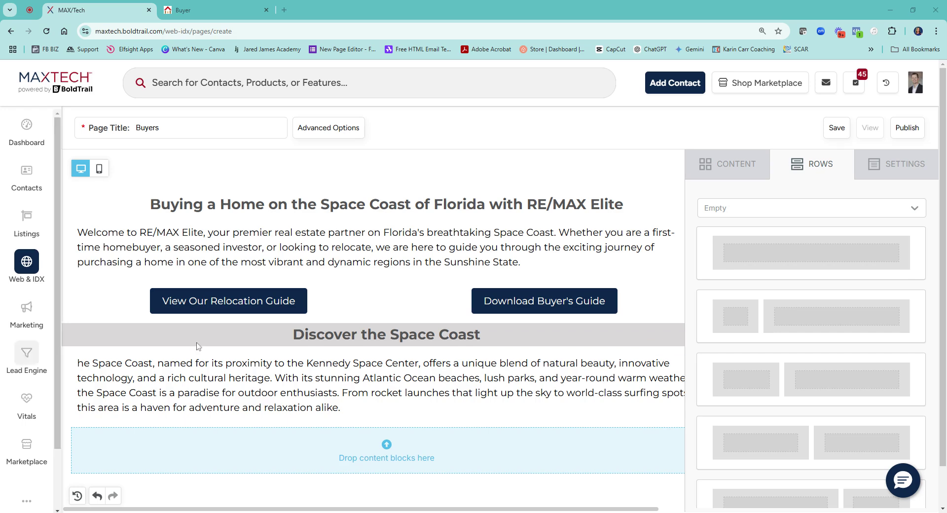
left_click(725, 164)
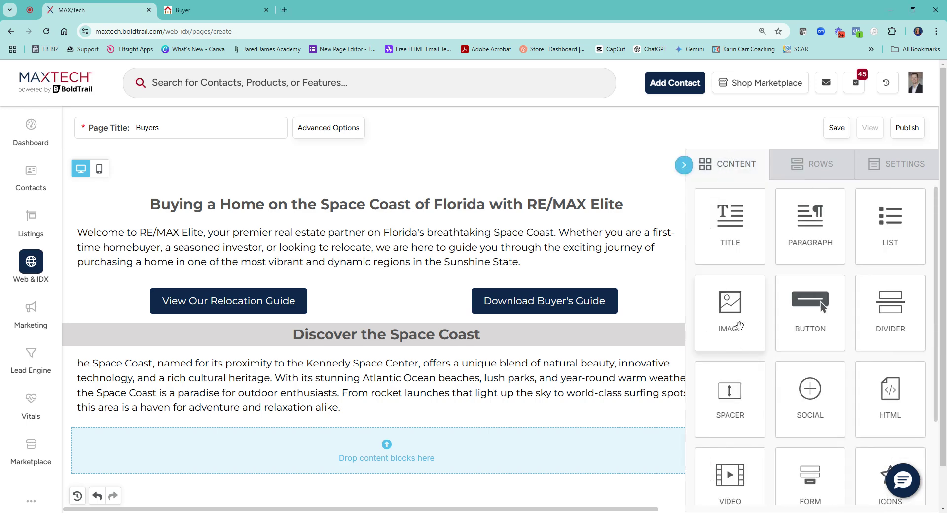
left_click_drag(730, 475, 511, 459)
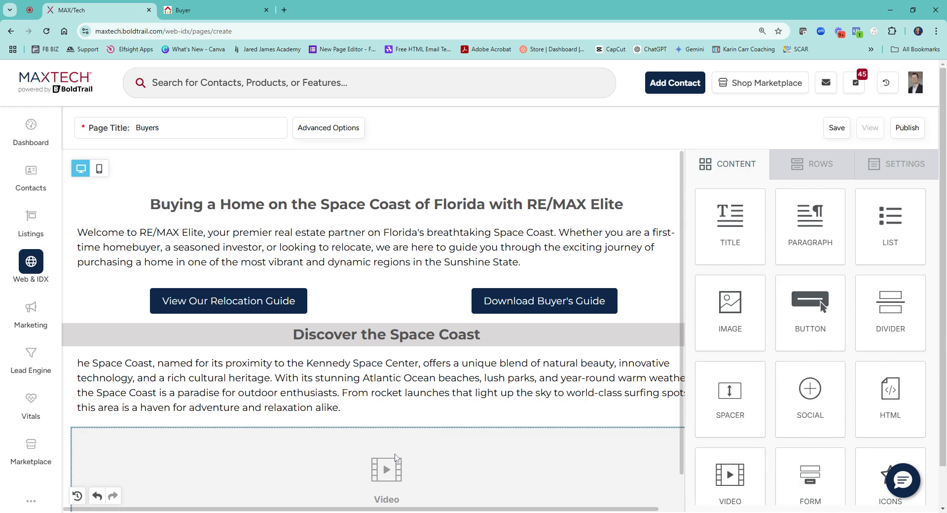
left_click(769, 264)
type("https://youtu.be/lu__OzTJzos")
left_click(729, 407)
type("40")
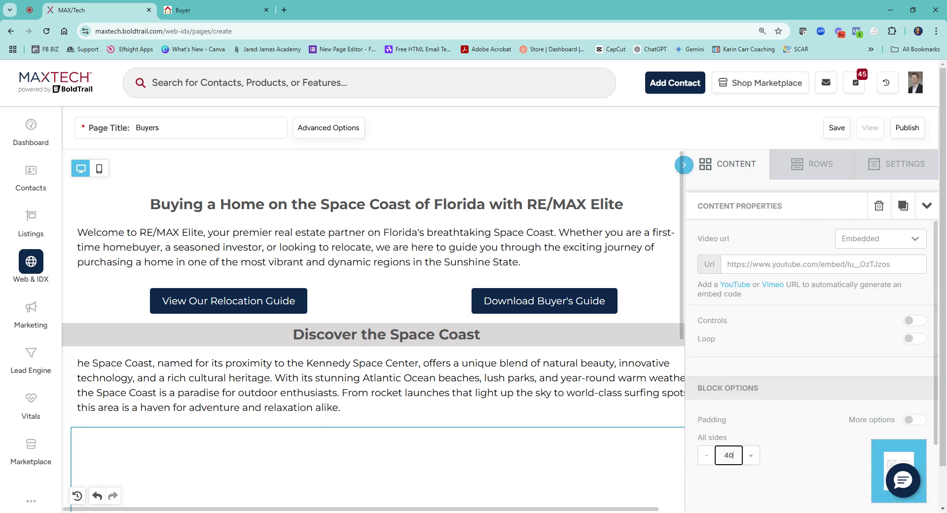
scroll(364, 400, "down", 1)
scroll(364, 400, "down", 2)
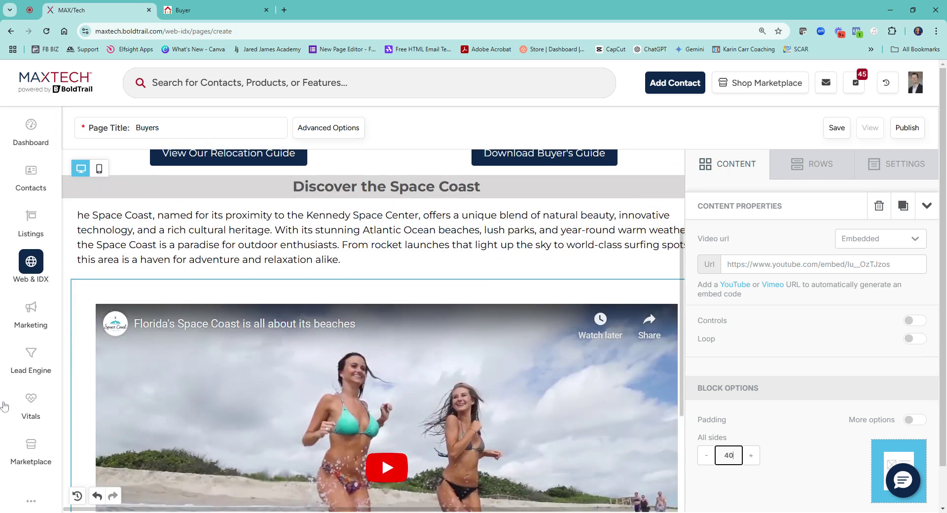
scroll(375, 331, "down", 3)
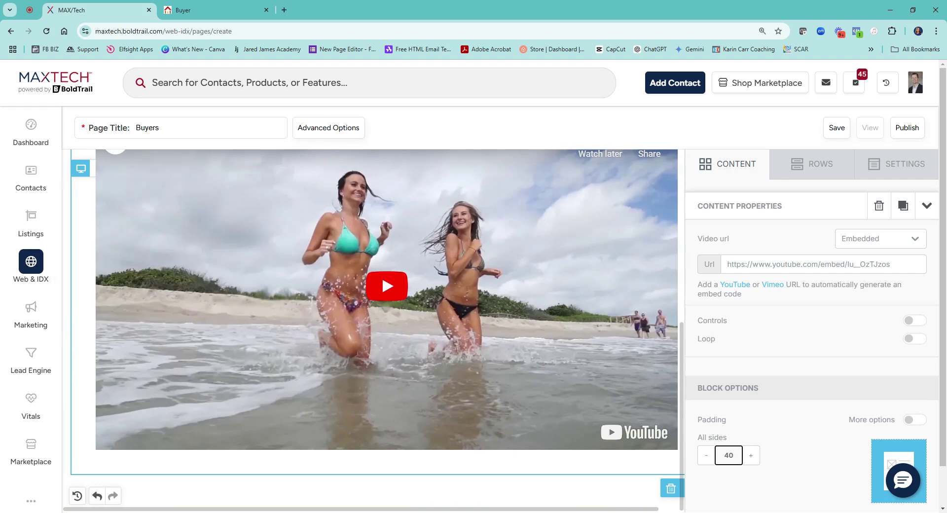
Step: Add a single-column row below the video and place a title block in it
left_click(814, 164)
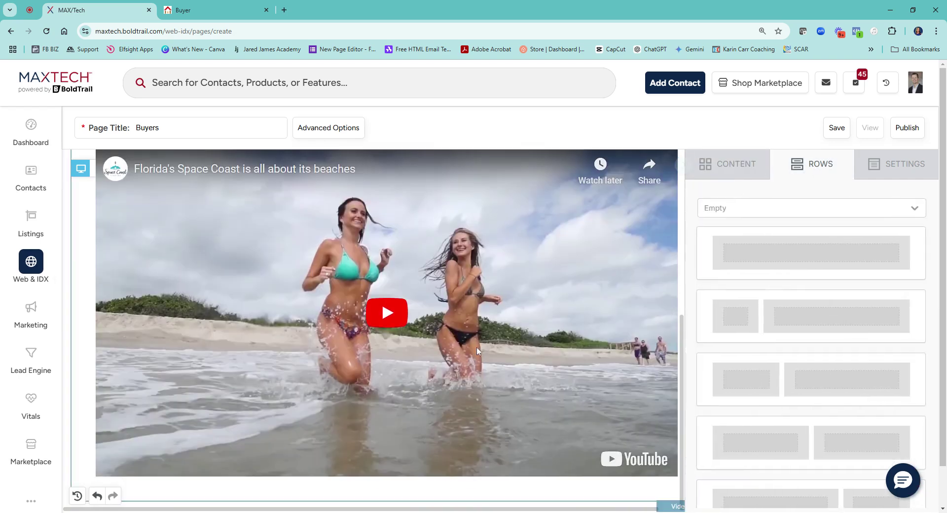
scroll(476, 350, "down", 1)
left_click_drag(729, 264, 571, 392)
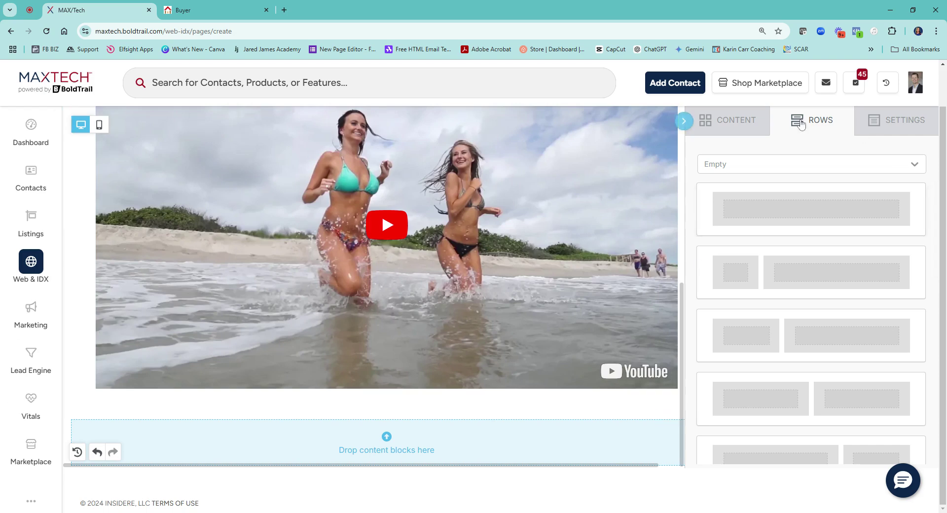
left_click(754, 121)
left_click_drag(732, 188, 485, 451)
Step: Add another single-column row beneath the new title block and replace the title's placeholder text with "Why Choose RE/MAX Elite?"
left_click(814, 121)
left_click_drag(778, 209, 422, 469)
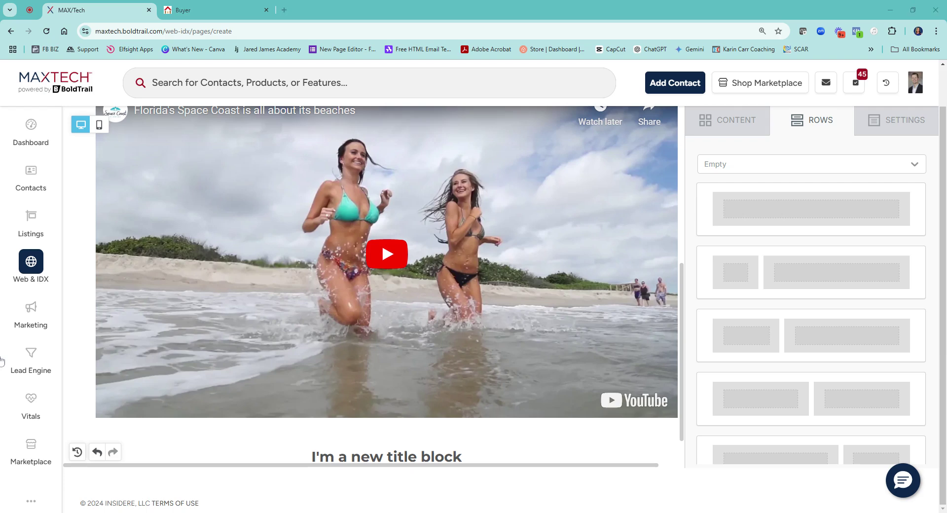
triple_click(406, 456)
type("Why Choose RE/MAX Elite?")
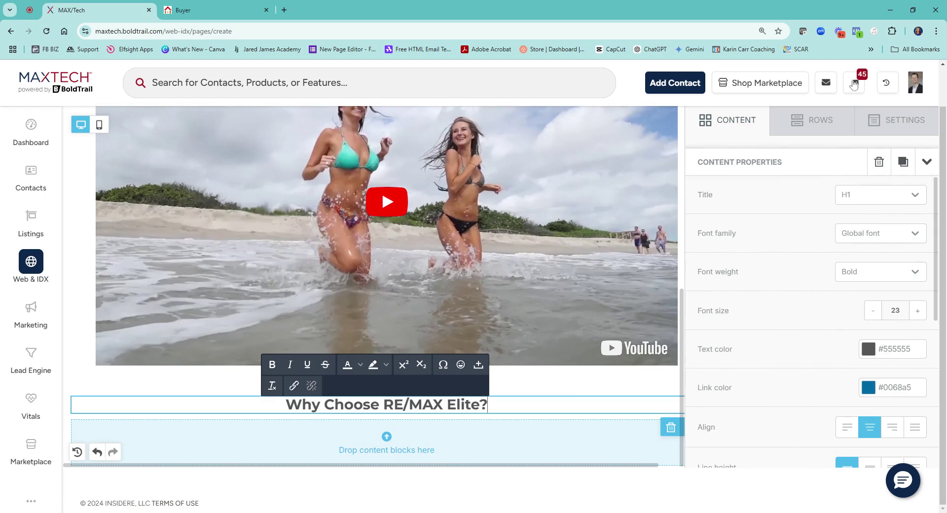
Step: Fill the empty row with a paragraph block containing the "At RE/MAX Elite, we pride ourselves on our local expertise" text, at font size 16
left_click(735, 120)
left_click_drag(823, 197, 486, 460)
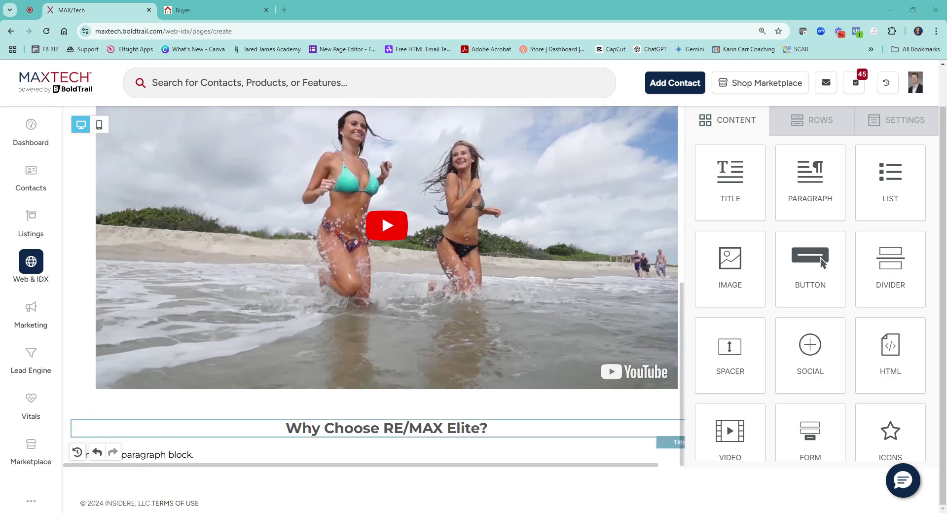
type("At RE/MAX Elite, we pride ourselves on our local expertise, extensive market knowledge, and unwavering commitment to our clients. Here’s why you should choose us for your home-buying journey:  Local Expertise: Our agents live, work, and play on the Space Coast. We know the neighborhoods, schools, amenities, and market trends, ensuring you make an informed decision.  Personalized Service: We understand that every homebuyer is unique. Our team takes the time to listen to your needs and preferences, providing personalized guidance to find the perfect home for you.  Comprehensive Support: From initial consultation to closing, we offer comprehensive support, including mortgage advice, property inspections, and negotiating the best deals.")
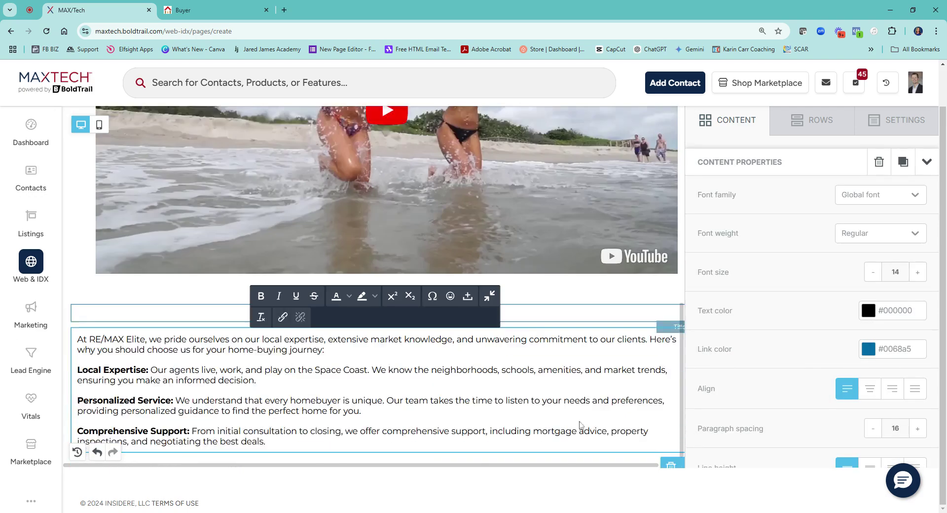
left_click(919, 273)
left_click(918, 273)
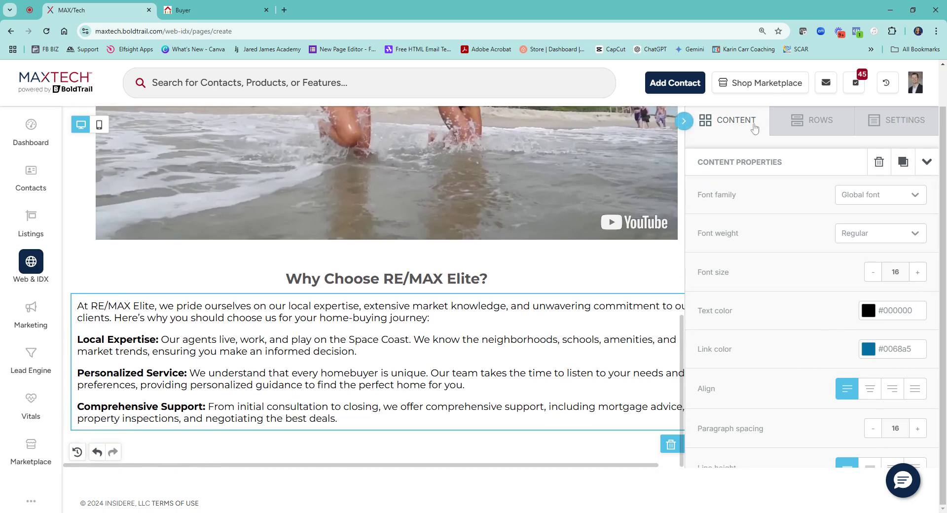
Step: Add a single-column row below the "Why Choose RE/MAX Elite?" paragraph and place a form block in it
left_click(809, 120)
left_click_drag(784, 192, 466, 454)
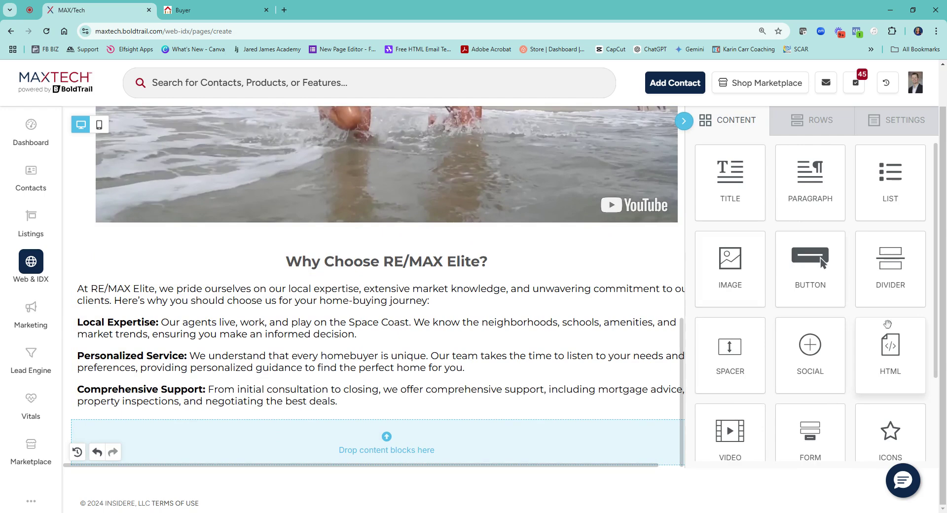
left_click_drag(819, 457, 446, 434)
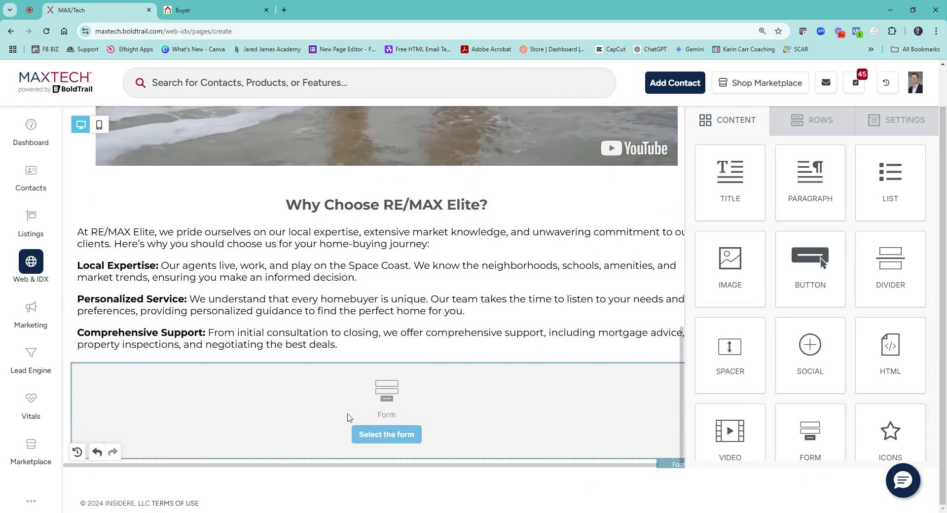
Step: Insert a Buyer lead form into the form block with the hash tag "buyerpage"
left_click(411, 420)
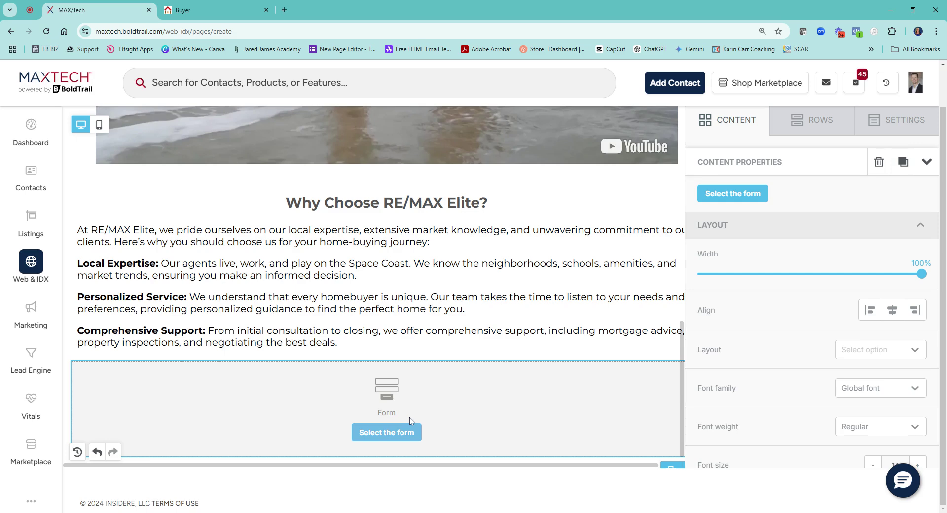
left_click(729, 197)
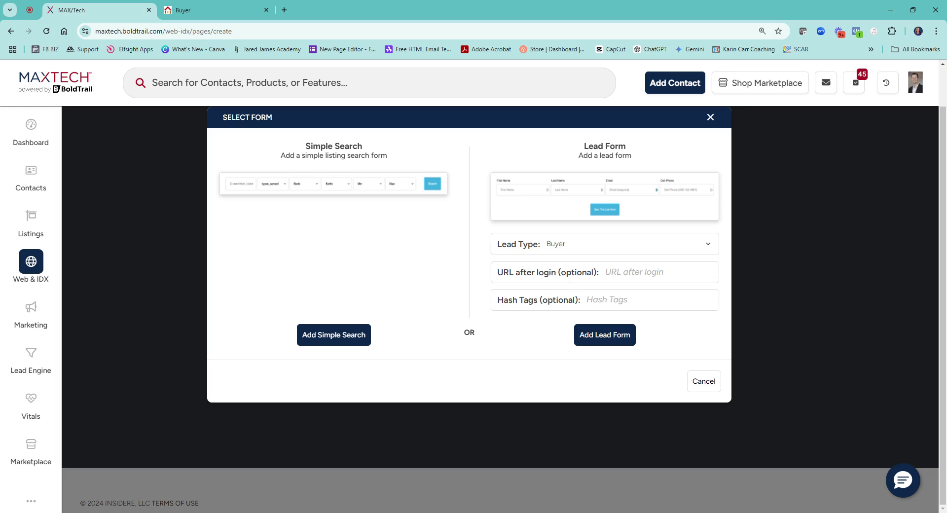
left_click(651, 300)
type("buyerpage")
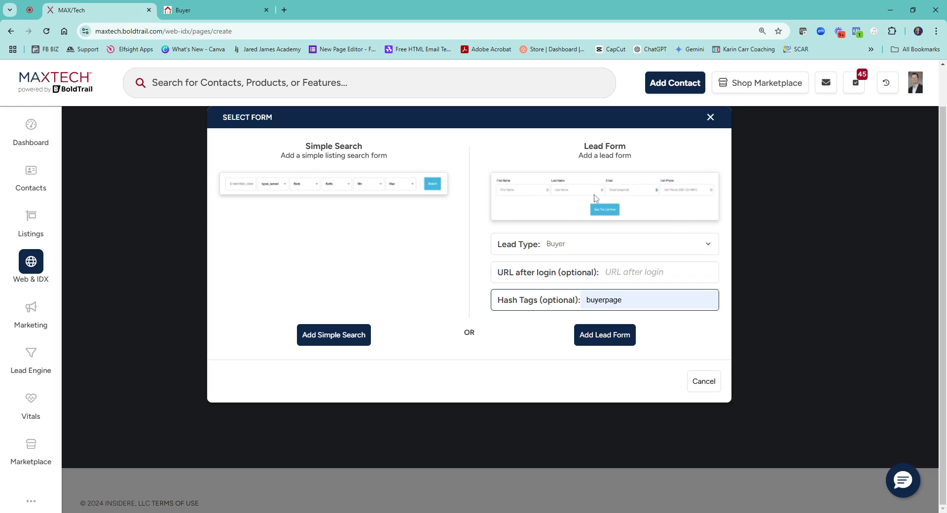
left_click(620, 338)
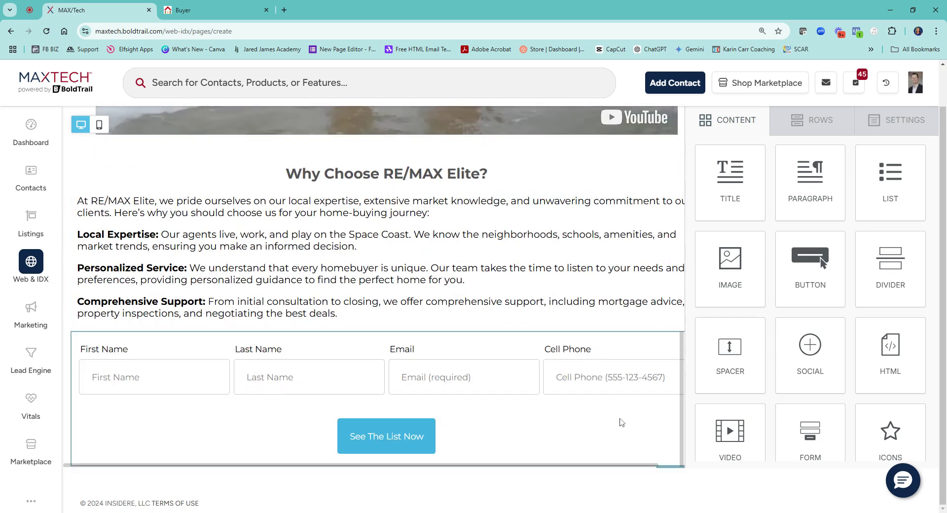
Step: Set the row background color behind the lead form to navy #0c2749
left_click(686, 123)
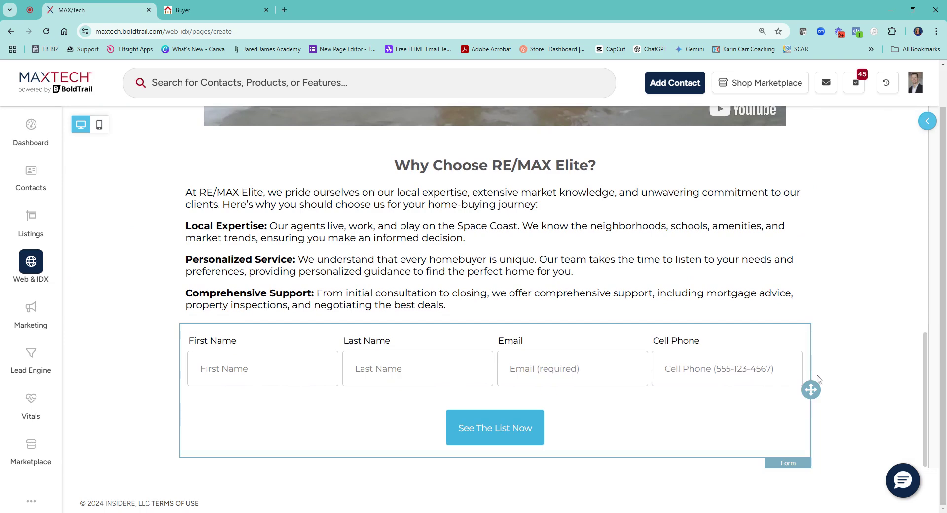
left_click(922, 122)
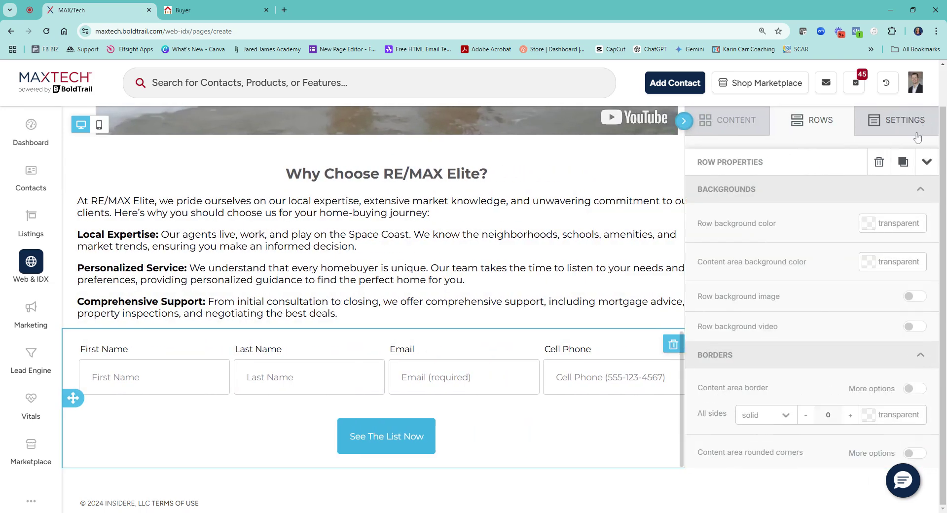
left_click(868, 224)
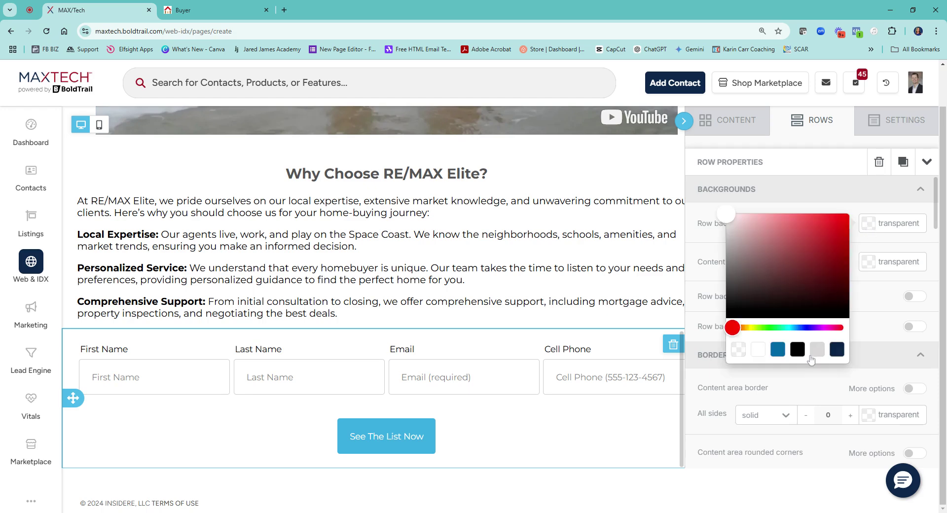
left_click(837, 349)
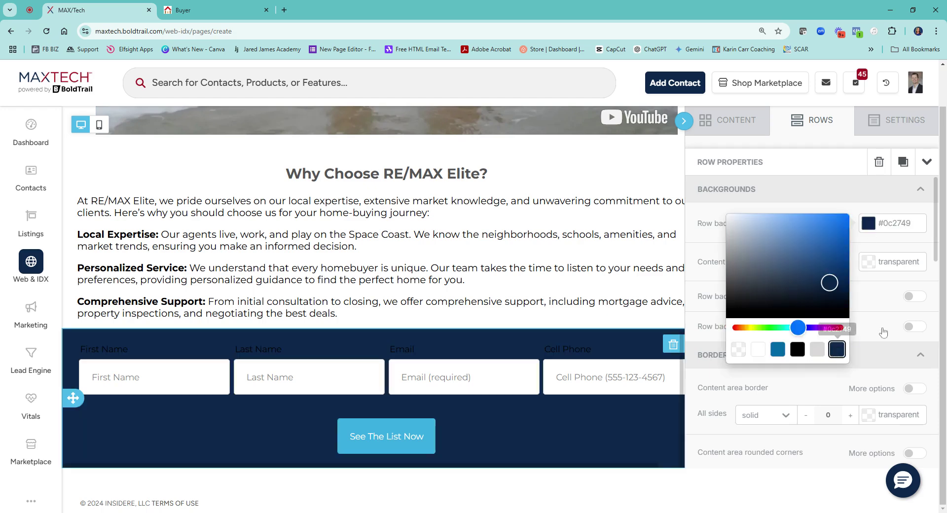
left_click(913, 326)
Step: Change the lead form's submit button label to "Let's Connect!"
left_click(552, 353)
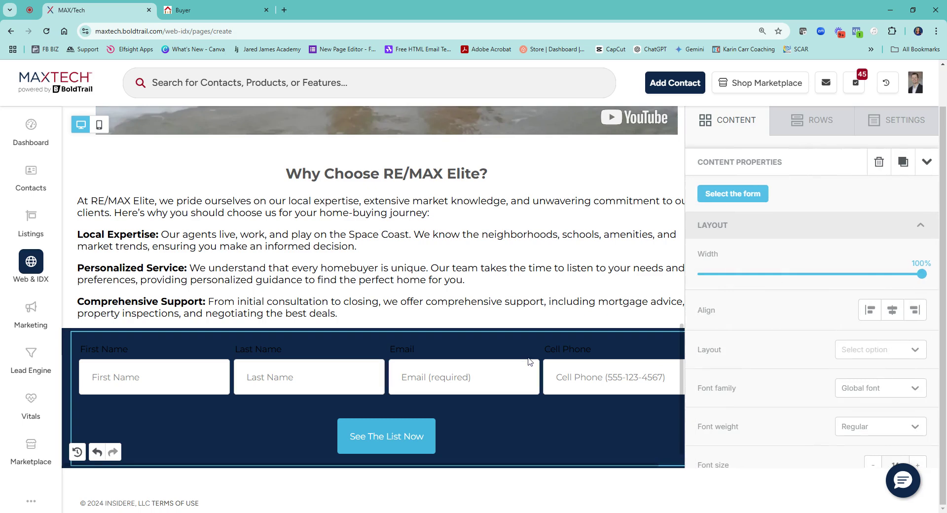
scroll(845, 301, "down", 5)
scroll(768, 334, "down", 5)
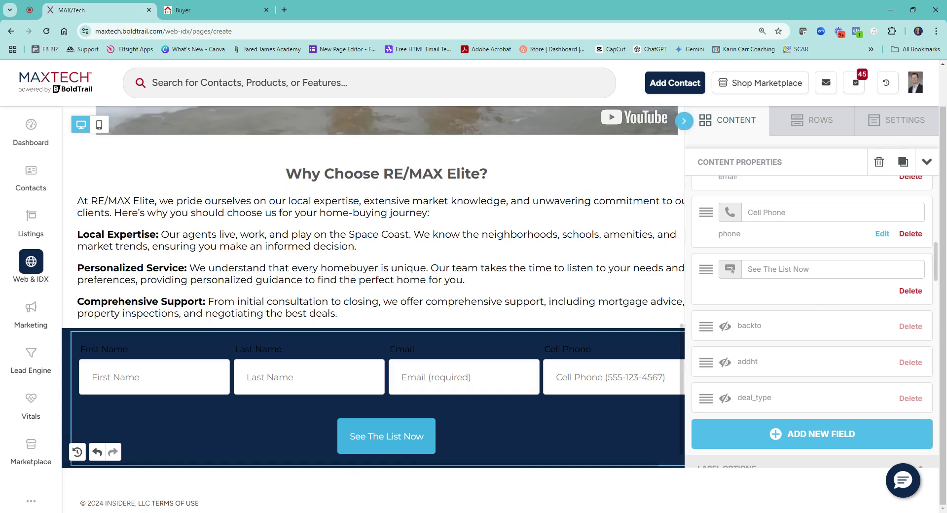
left_click_drag(811, 269, 750, 269)
type("Let's Connect!")
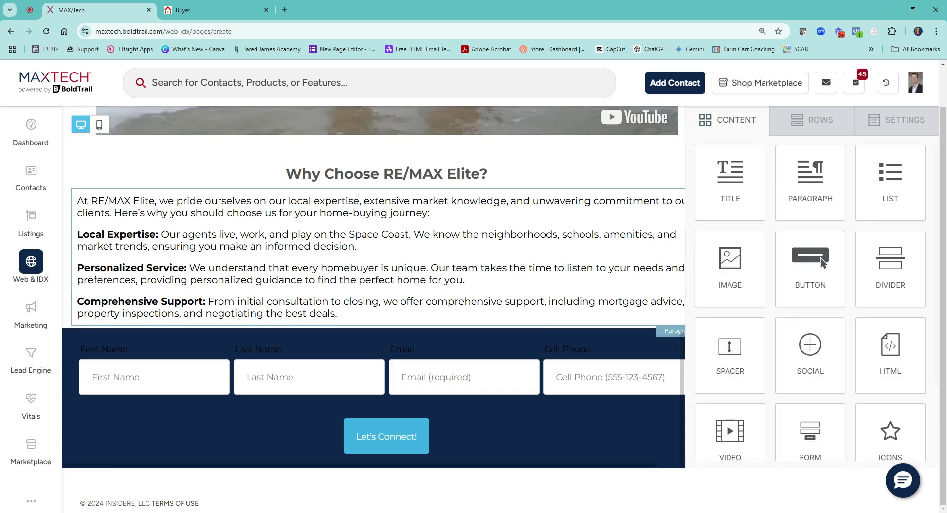
Step: Set the lead form's label text color to white #ffffff
left_click(465, 429)
scroll(758, 318, "down", 10)
left_click(873, 354)
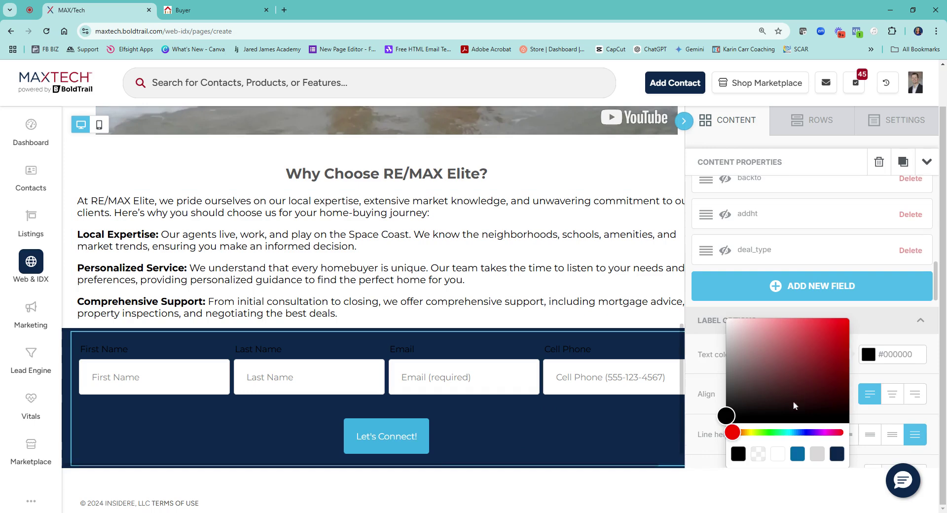
left_click(777, 454)
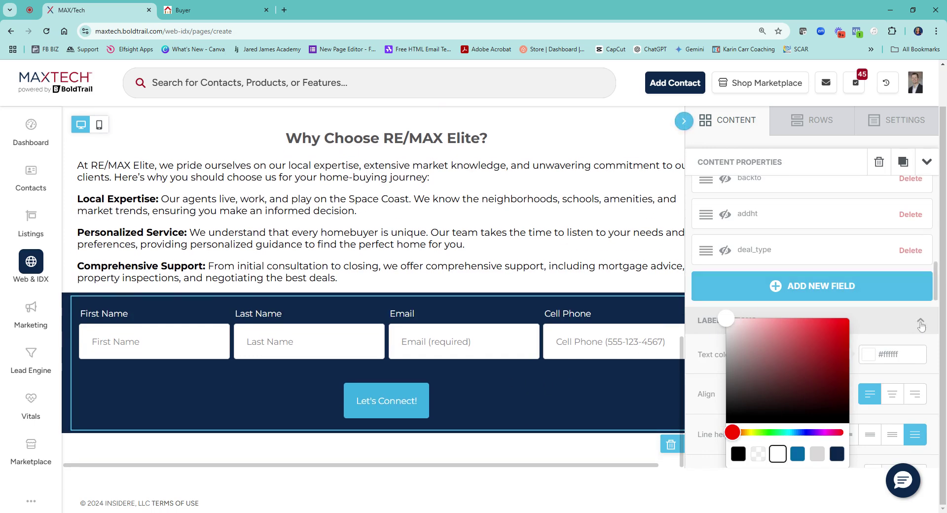
Step: Set the lead form's active field outline color to dark red #aa1120
left_click(916, 323)
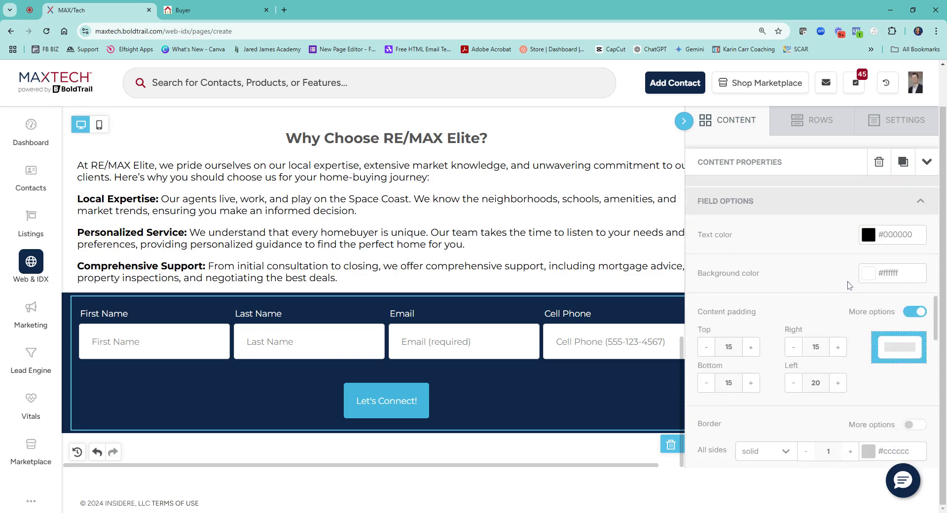
scroll(849, 287, "down", 4)
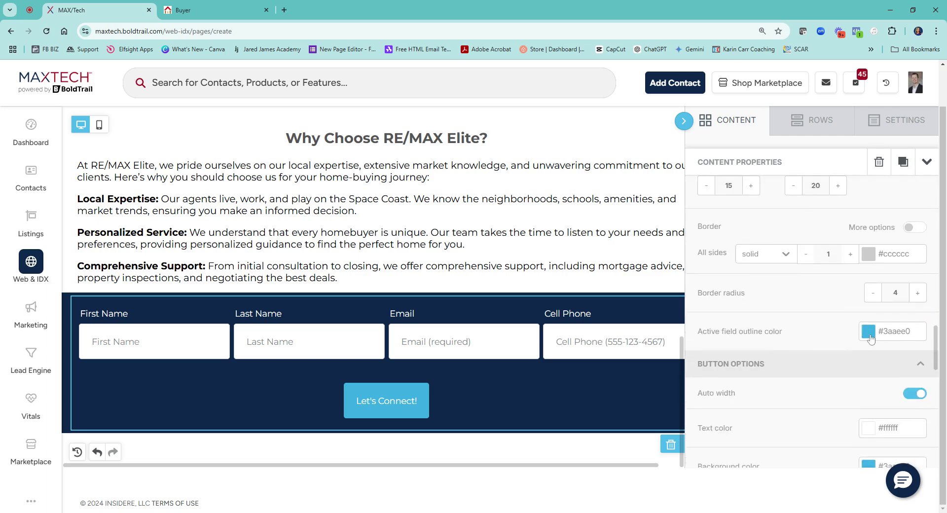
left_click(869, 334)
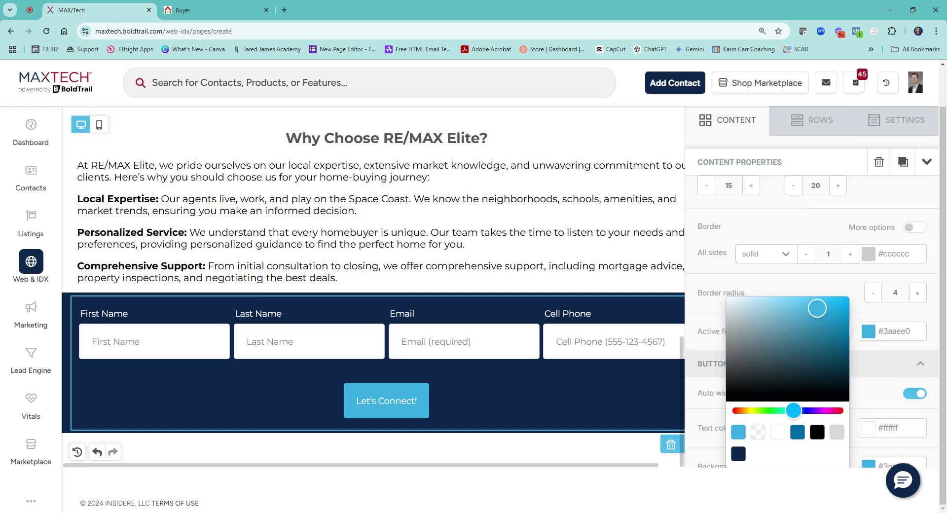
key("Escape")
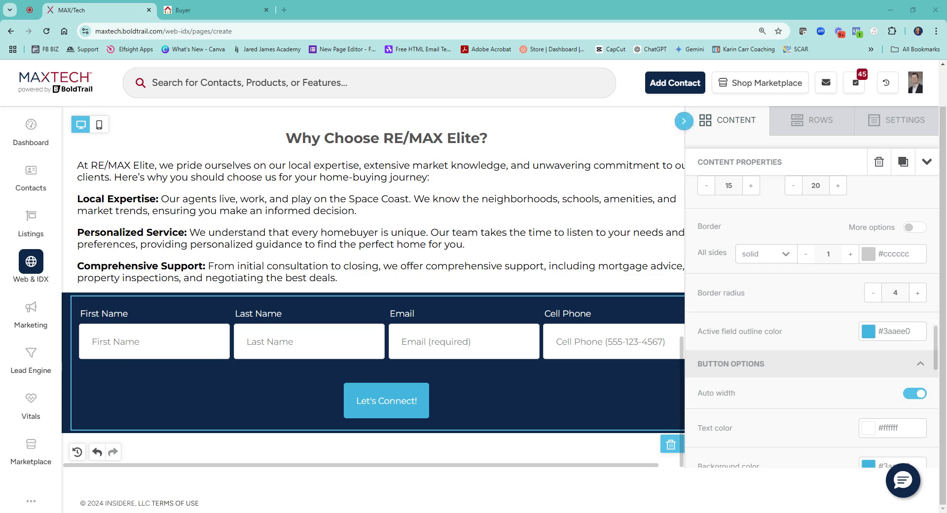
left_click(911, 330)
left_click_drag(910, 331, 877, 331)
type("#aa1120")
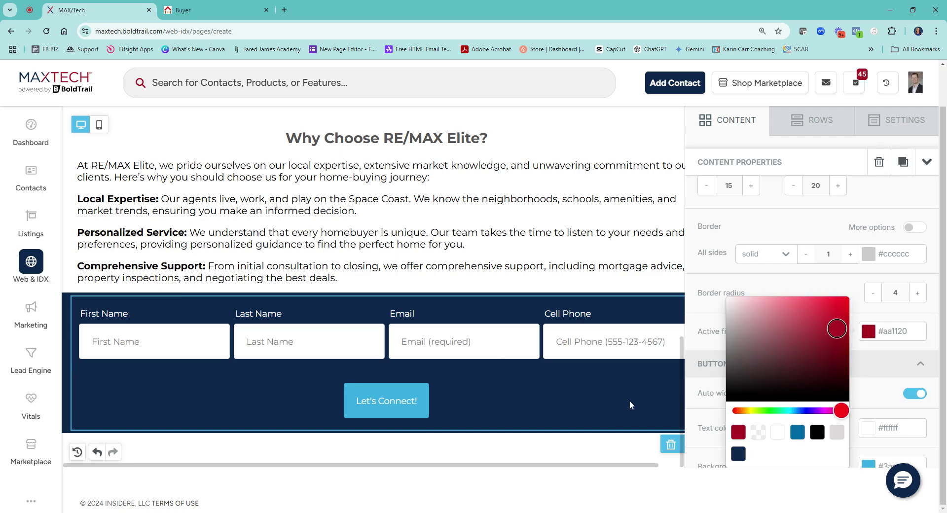
Step: Set the lead form's submit button background color to dark red #aa1120
left_click(625, 387)
left_click(380, 420)
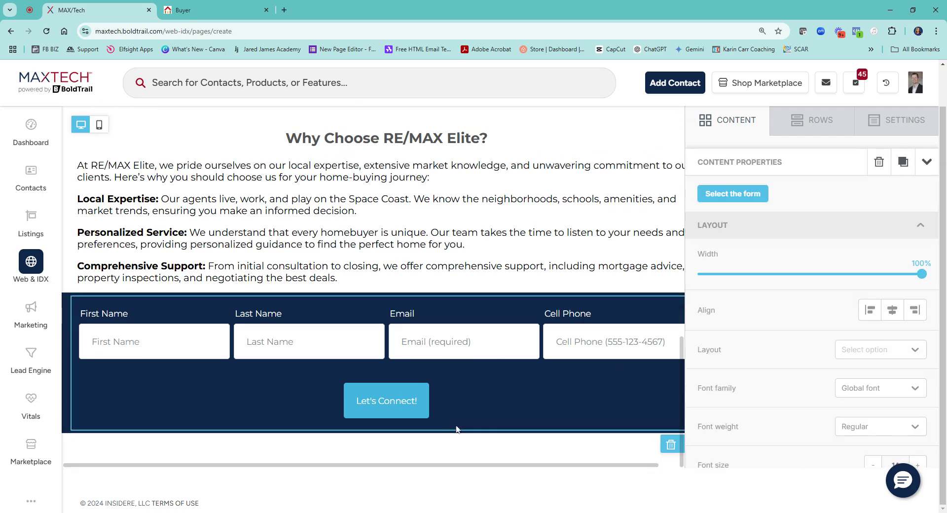
scroll(809, 345, "down", 10)
scroll(801, 348, "down", 6)
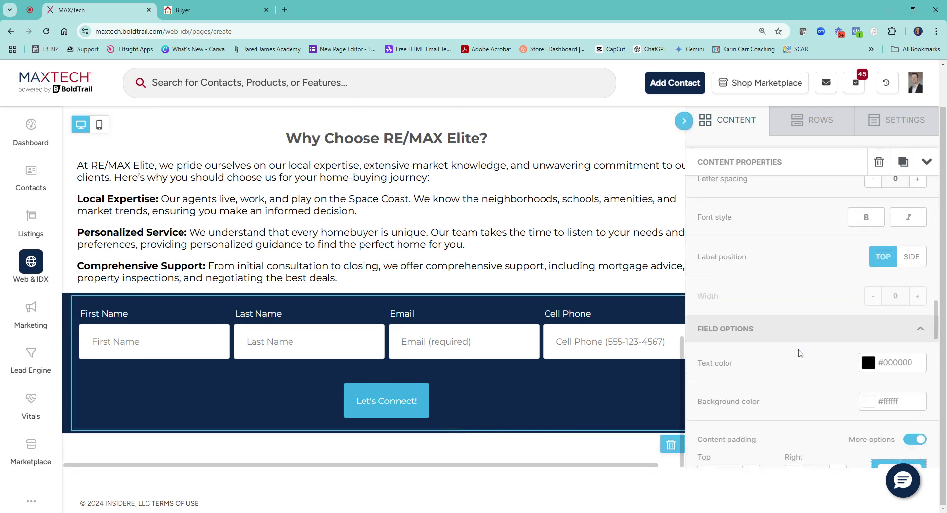
scroll(804, 353, "down", 5)
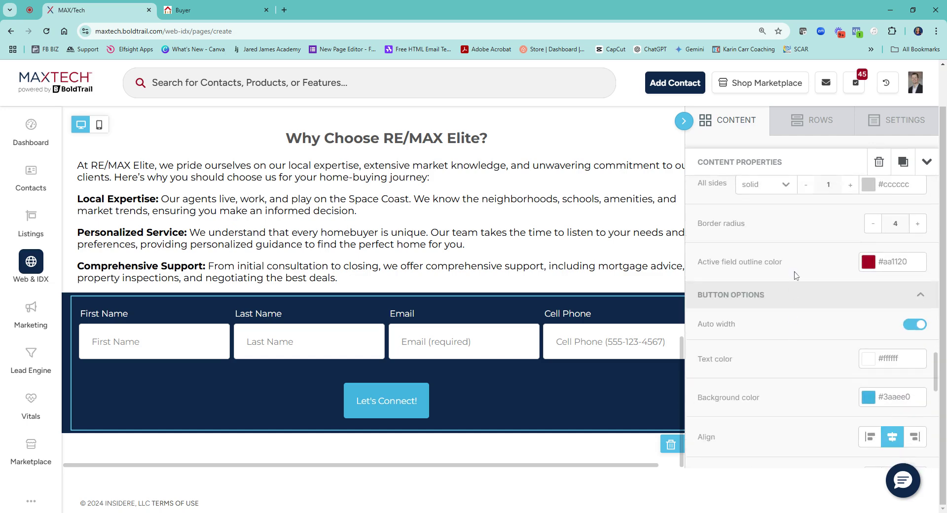
scroll(795, 275, "up", 2)
scroll(794, 319, "down", 4)
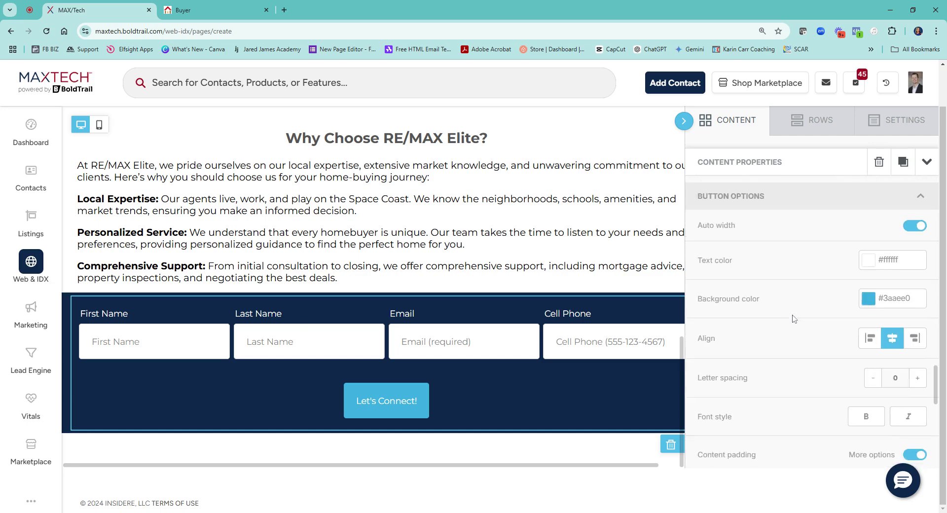
left_click_drag(879, 298, 910, 298)
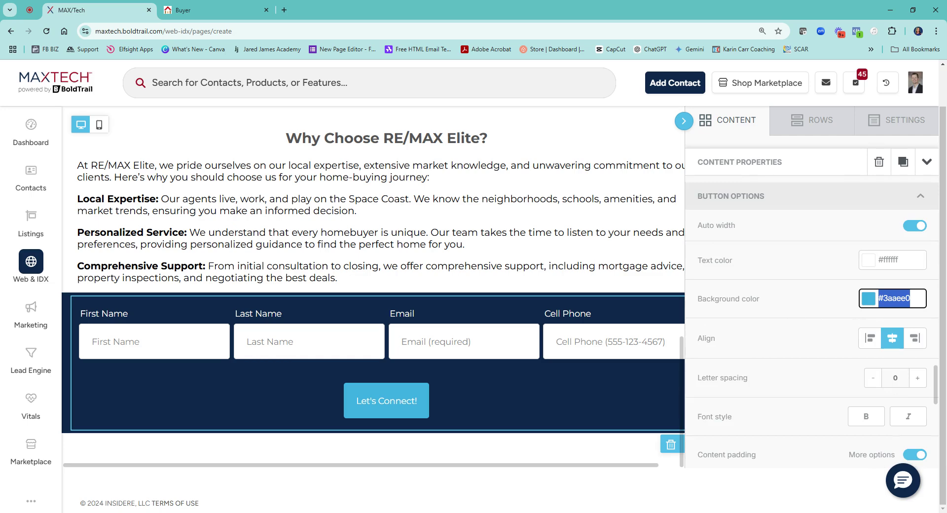
key("ctrl+v")
left_click(336, 277)
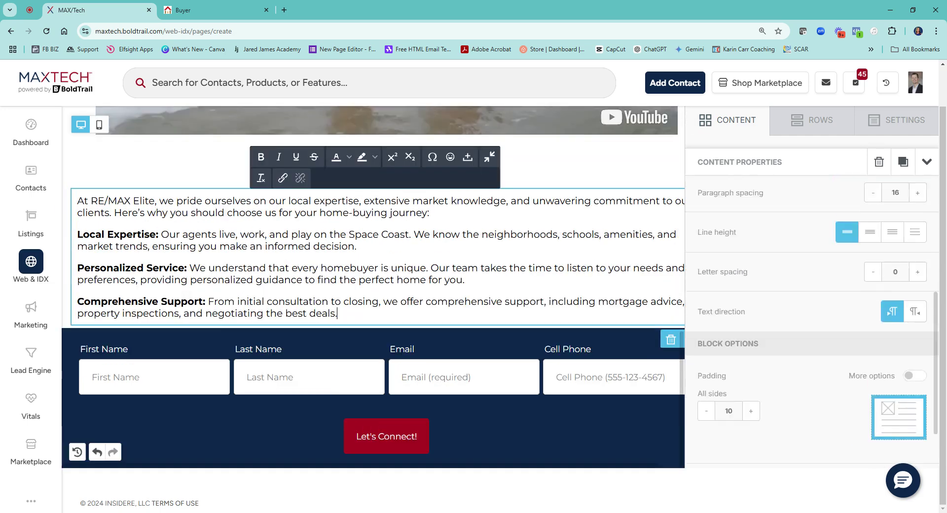
Step: Add a social icons block directly above the lead form in the navy row
scroll(666, 222, "up", 6)
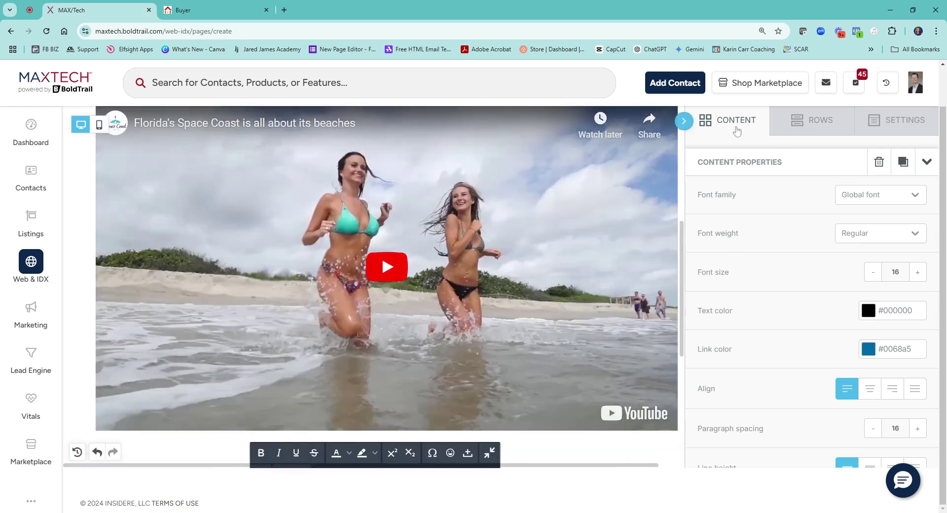
left_click(747, 120)
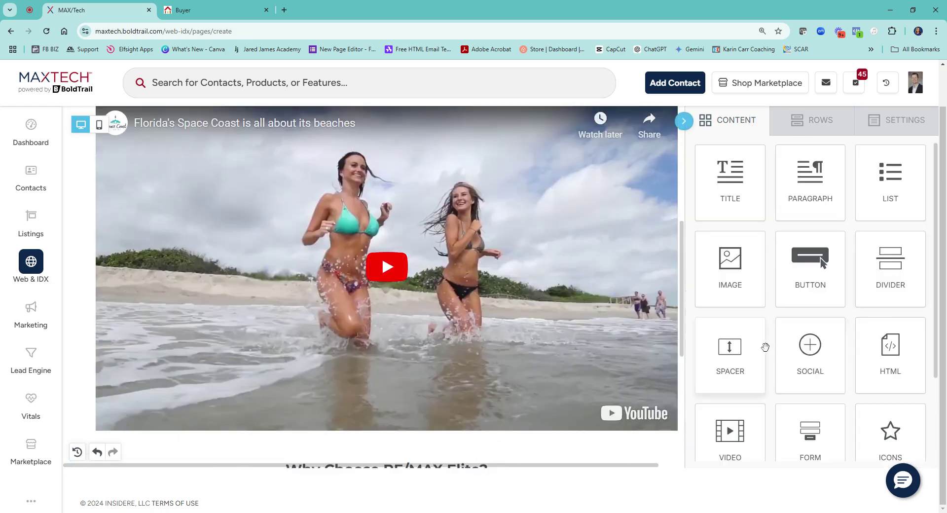
scroll(799, 329, "down", 2)
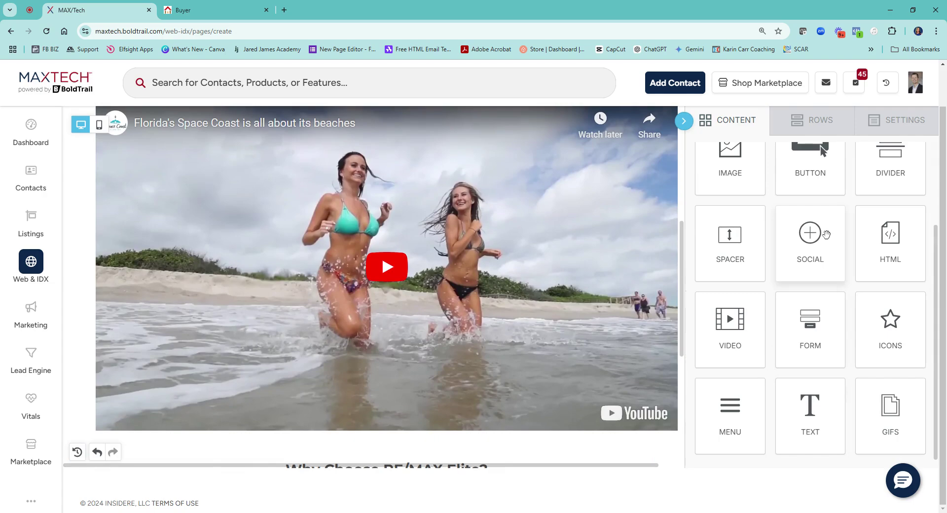
scroll(652, 346, "down", 5)
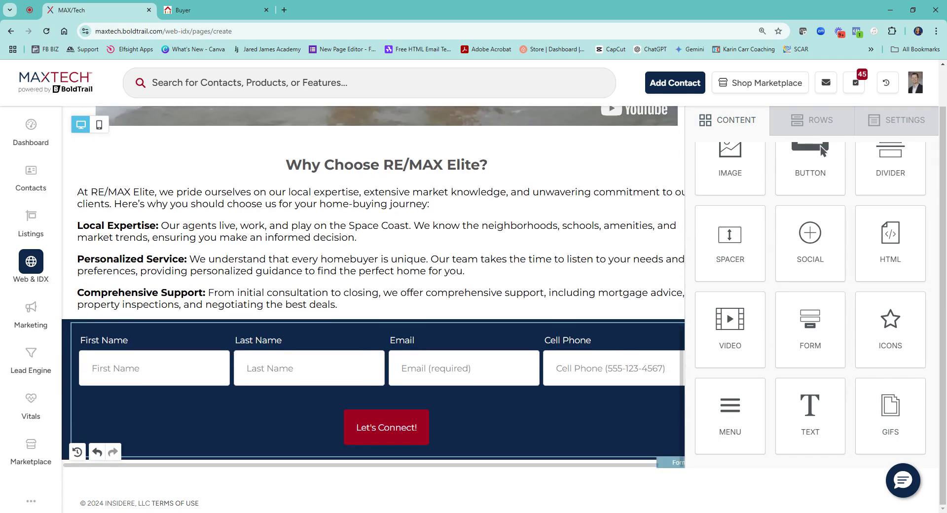
left_click_drag(810, 237, 378, 348)
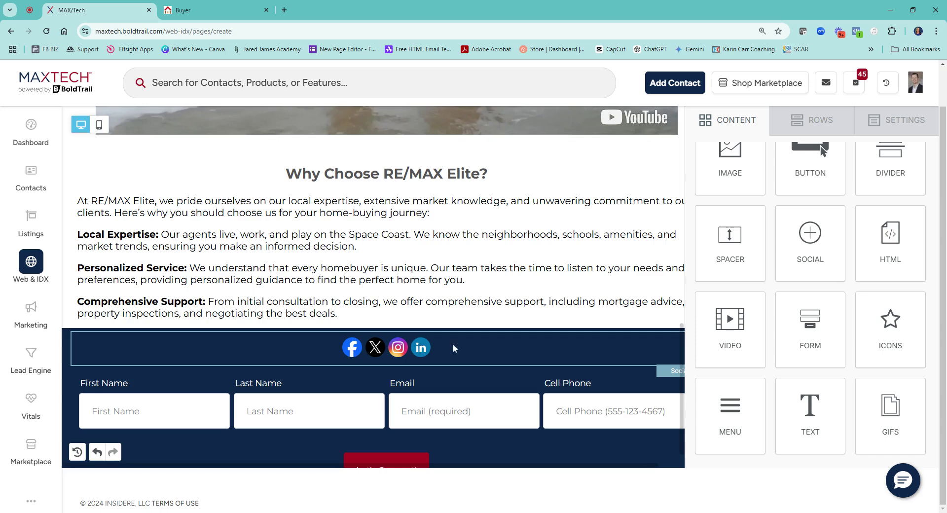
left_click(407, 353)
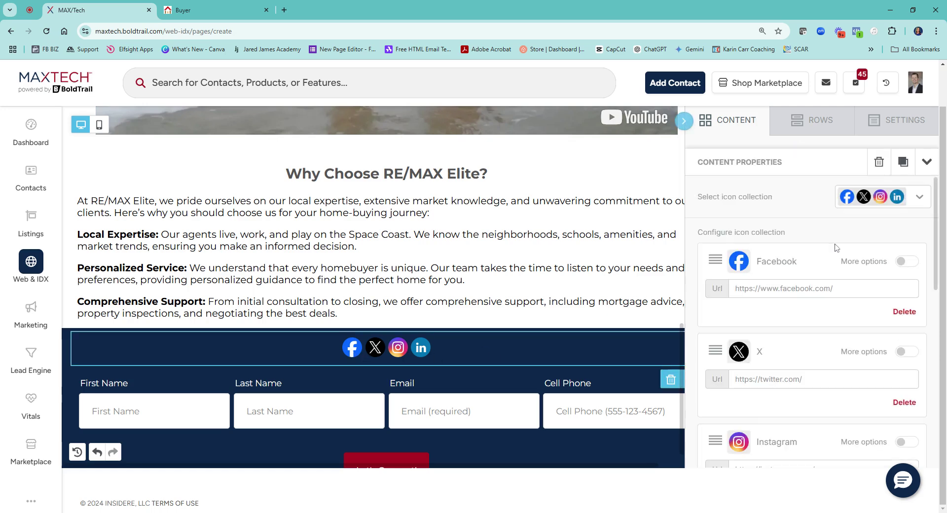
scroll(826, 315, "down", 5)
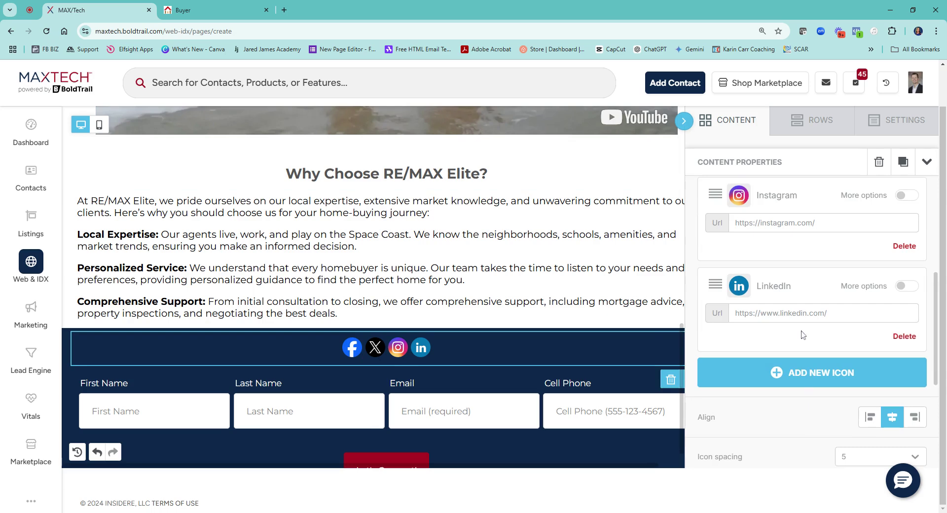
scroll(799, 296, "up", 5)
scroll(778, 345, "down", 4)
scroll(789, 382, "up", 2)
scroll(814, 313, "up", 3)
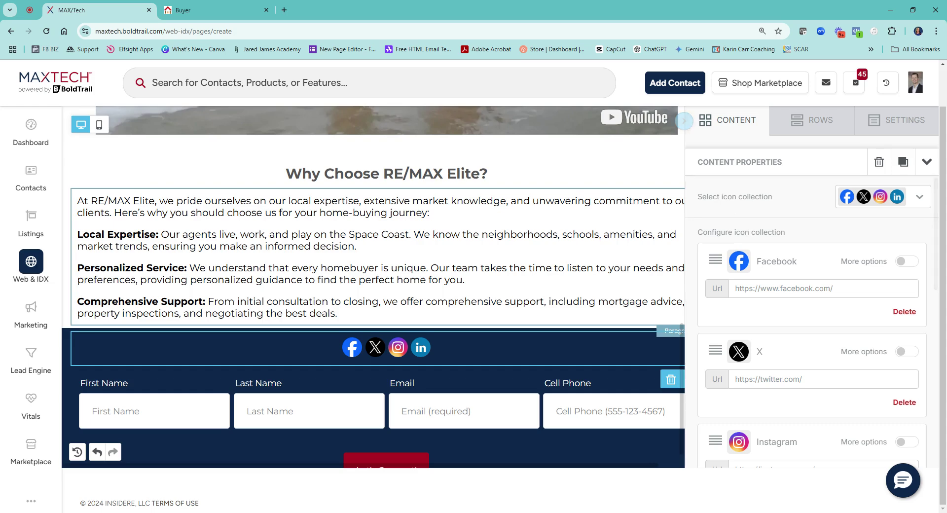
left_click(337, 313)
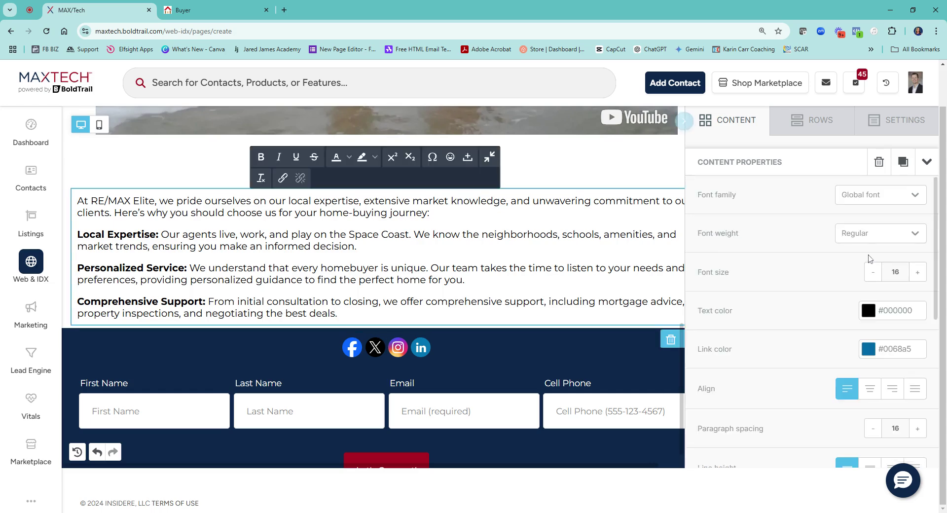
left_click(501, 361)
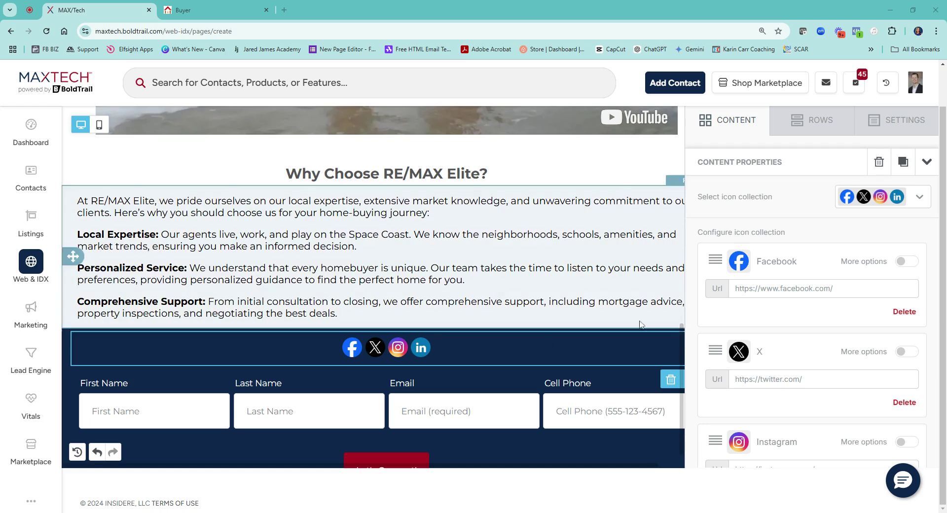
left_click(823, 288)
key("ctrl+a")
type("https://www.facebook.com/REMAXElite")
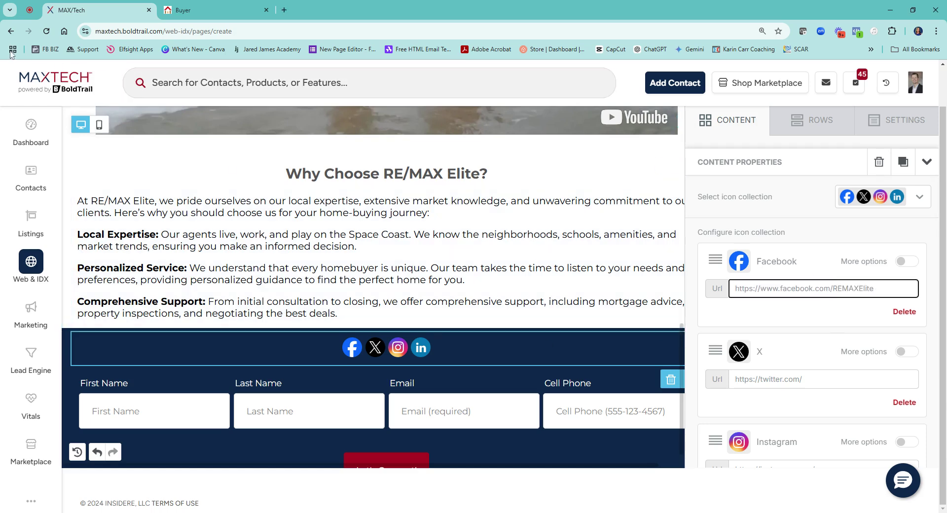
left_click(914, 262)
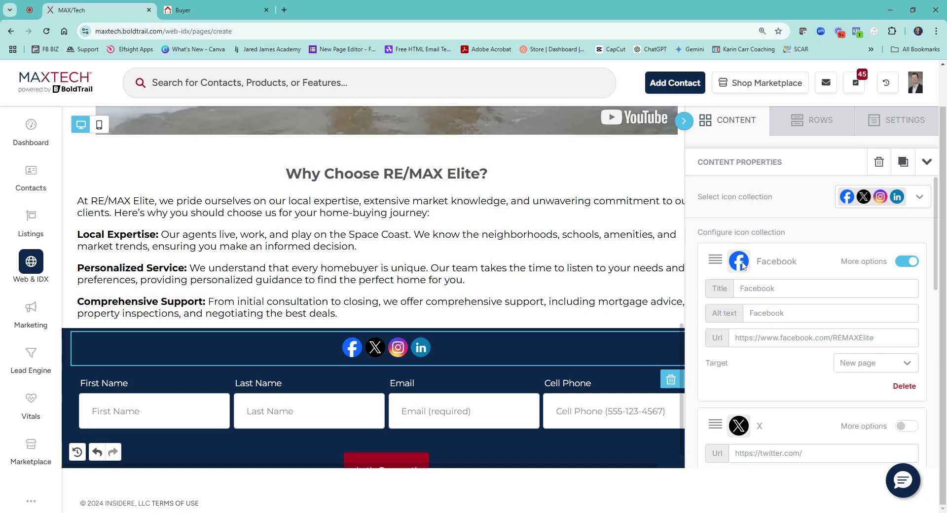
left_click(899, 266)
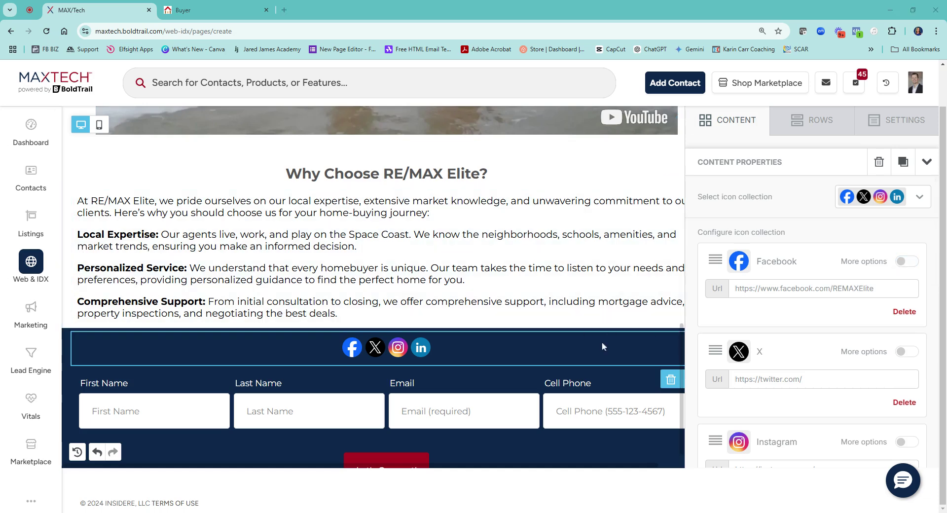
Step: Remove the X icon from the social block and add a YouTube icon
scroll(714, 253, "down", 2)
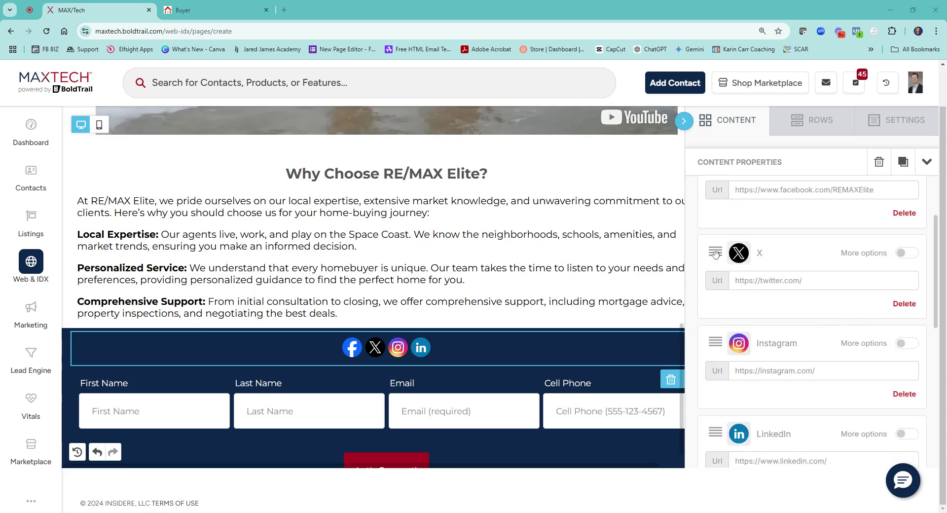
left_click(904, 304)
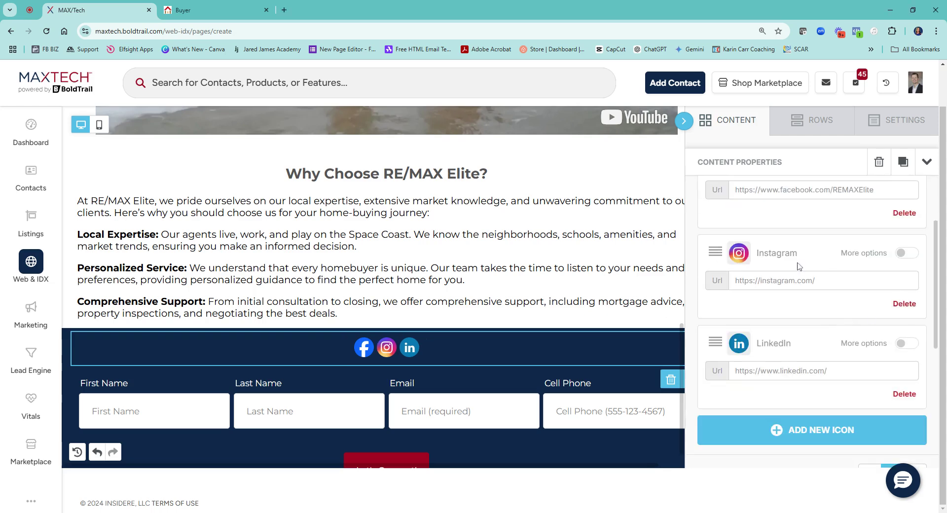
left_click(815, 431)
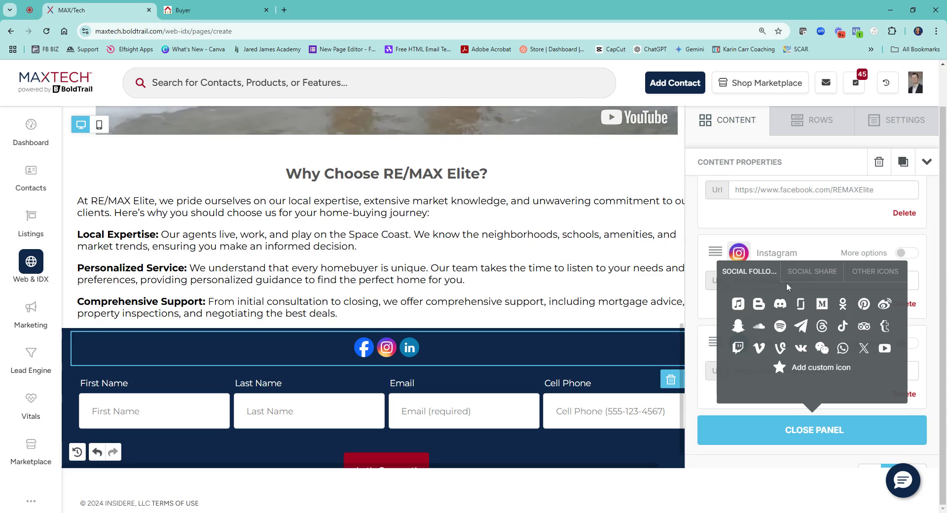
left_click(884, 348)
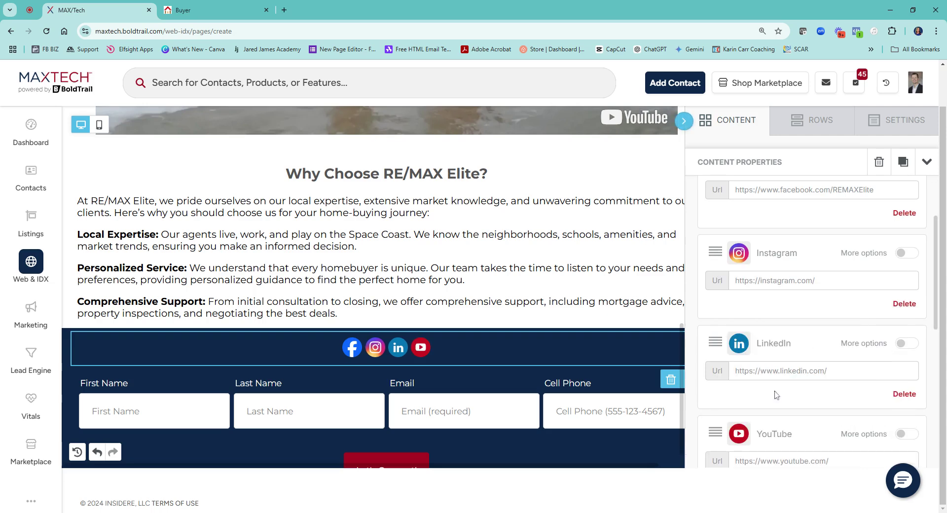
scroll(789, 430, "down", 4)
triple_click(769, 263)
type("https://www.youtube.com/user/brevardelite/")
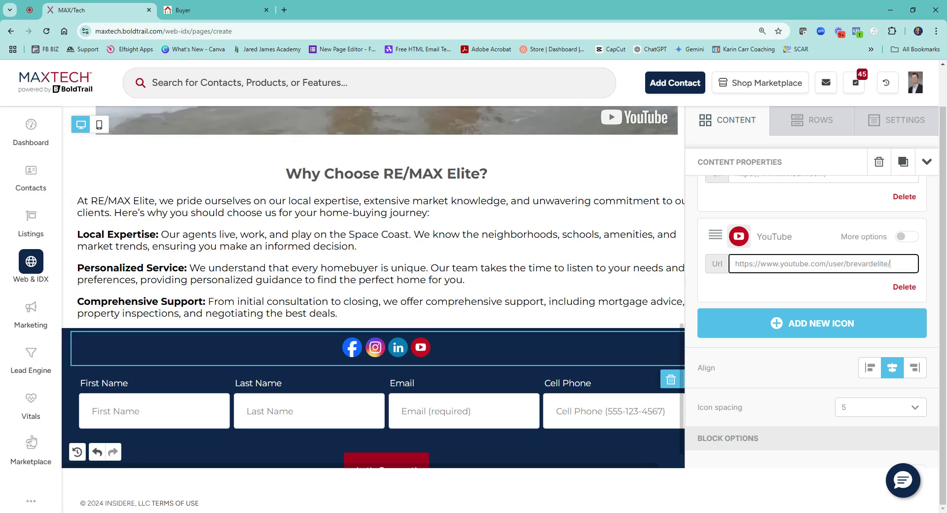
Step: Delete the social icons block above the lead form
left_click(5, 378)
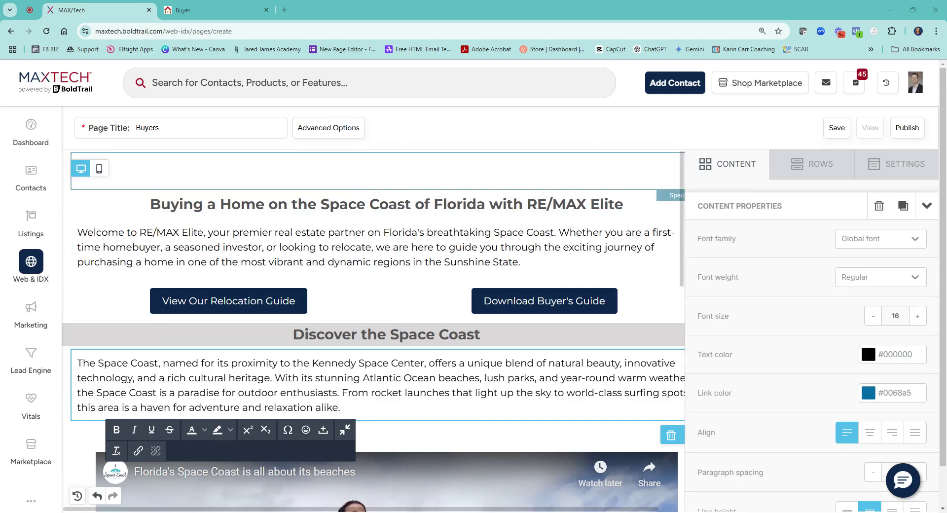
Step: Publish the Buyers page and review its live version from the title to the lead form
left_click(444, 335)
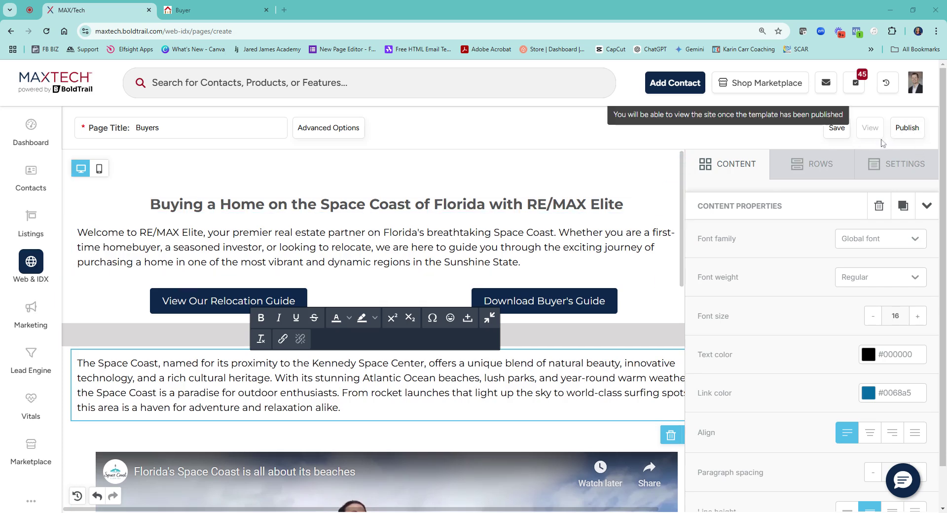
left_click(902, 128)
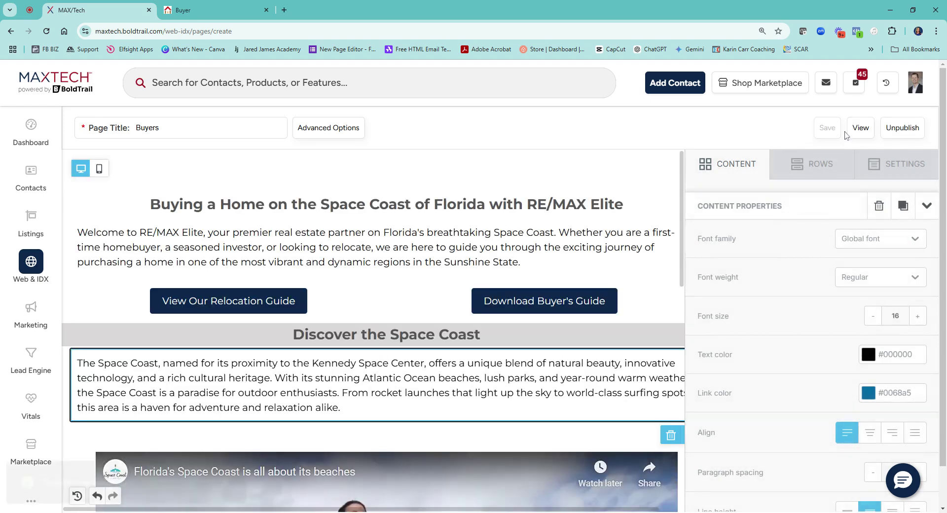
left_click(868, 133)
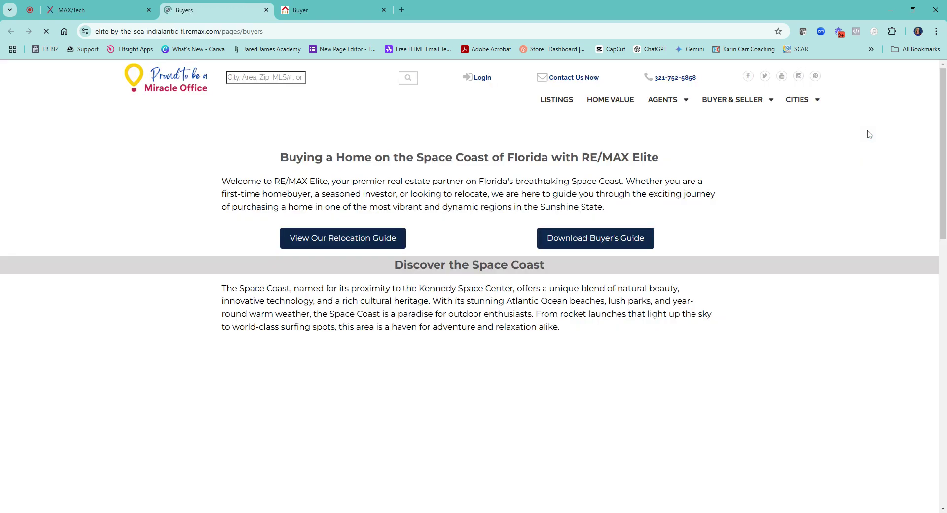
scroll(742, 293, "down", 15)
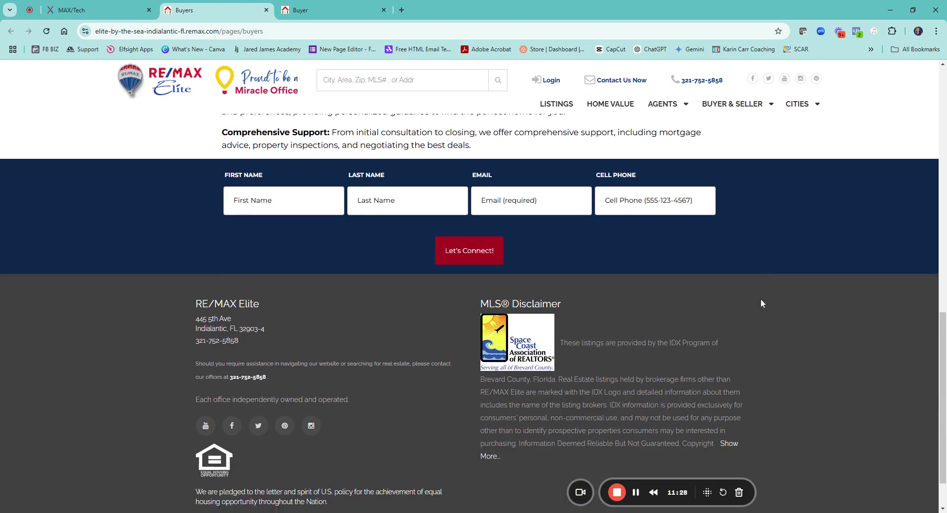
scroll(761, 302, "up", 9)
scroll(761, 240, "up", 6)
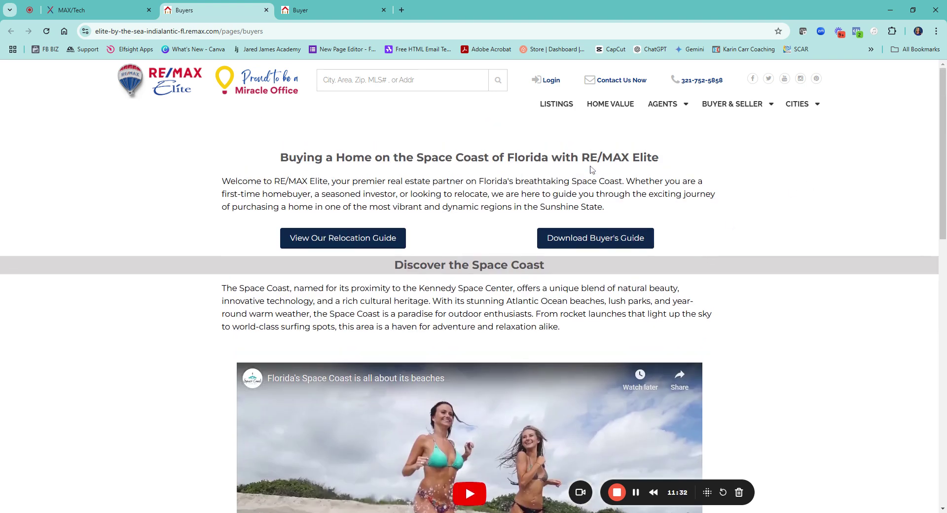
Step: Compare the live Buyers page and its URL path with those of the existing Buyer resource page
left_click(315, 10)
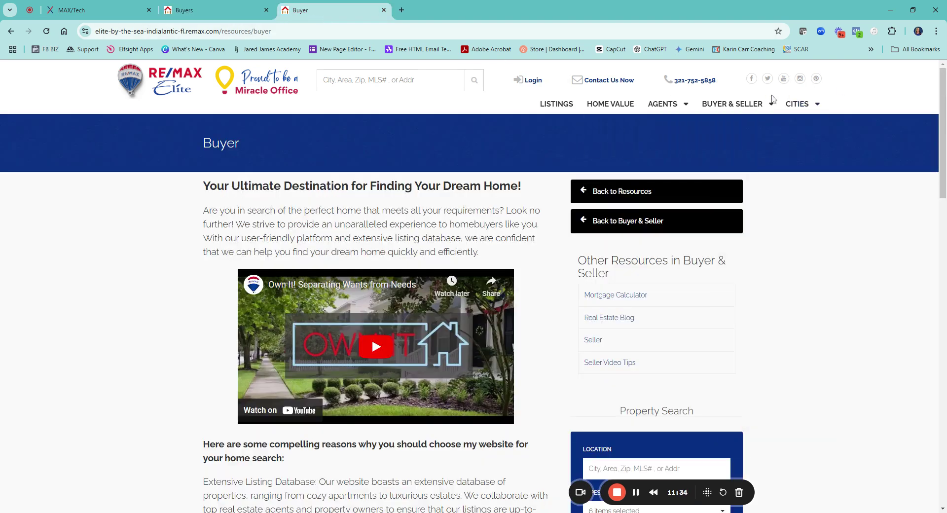
mouse_move(709, 106)
left_click(258, 14)
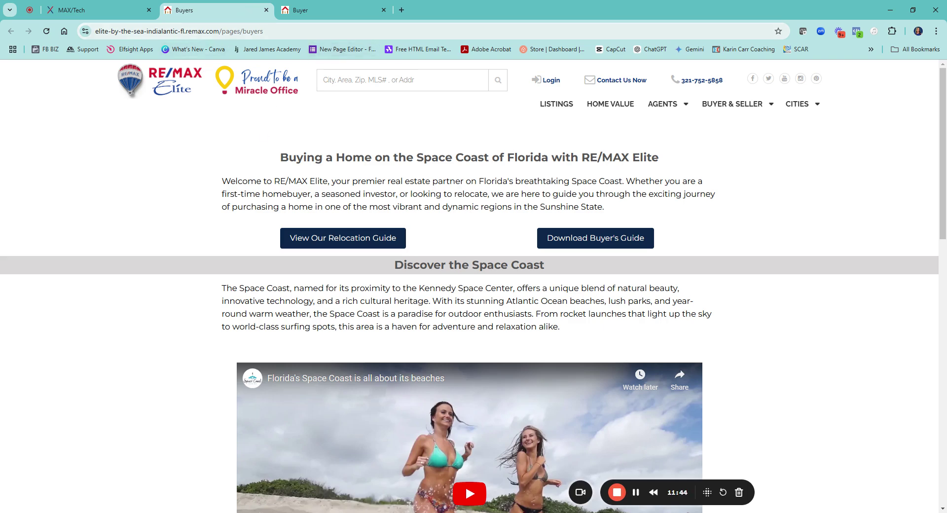
left_click_drag(264, 31, 225, 31)
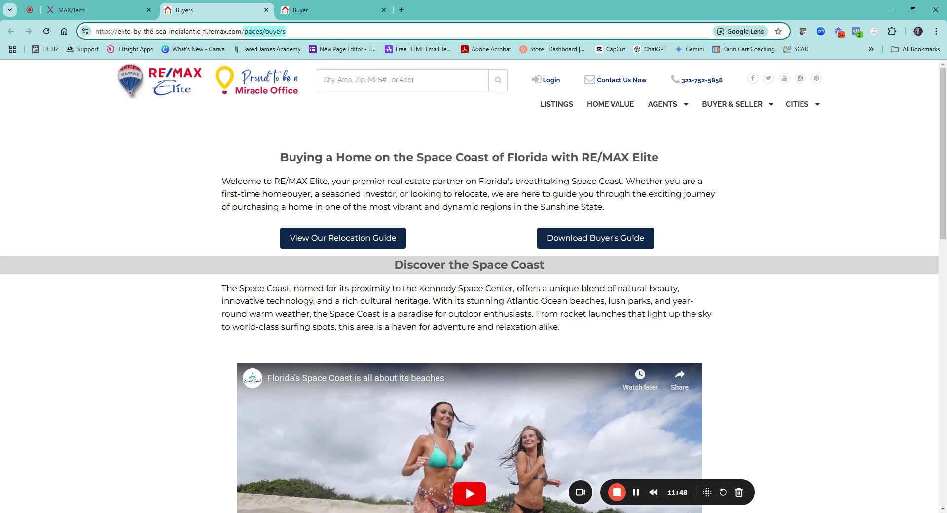
left_click(316, 11)
left_click_drag(273, 32, 221, 31)
left_click(242, 10)
left_click(286, 31)
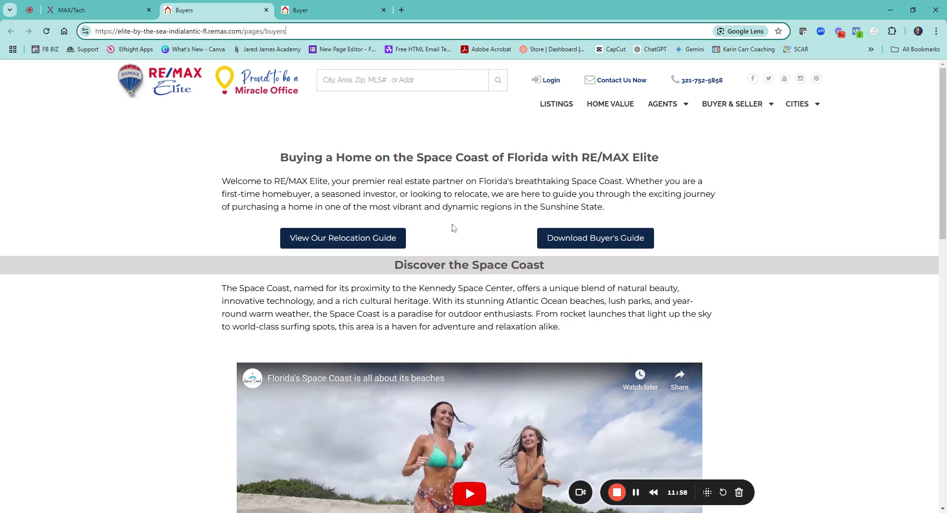
scroll(449, 223, "down", 15)
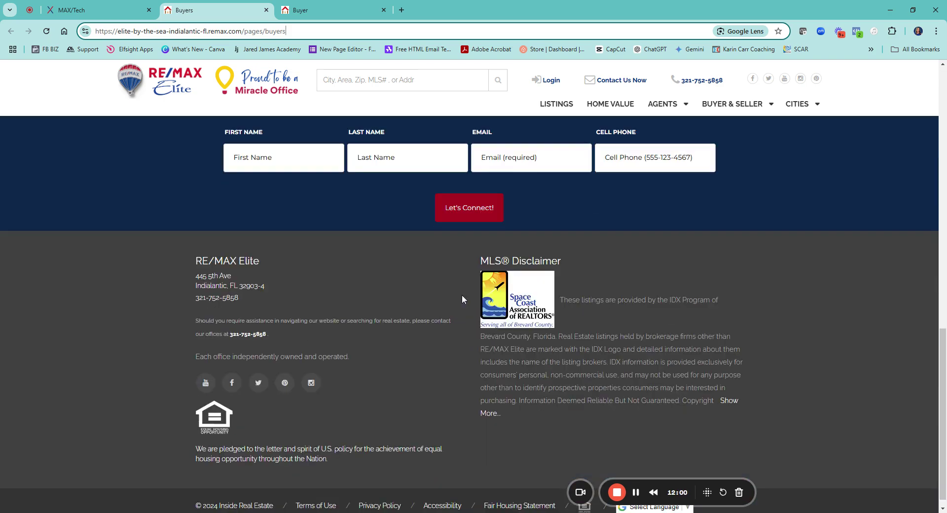
Step: Examine the entries of the Buyer & Seller navigation dropdown on the live Buyer resource page
scroll(510, 299, "up", 15)
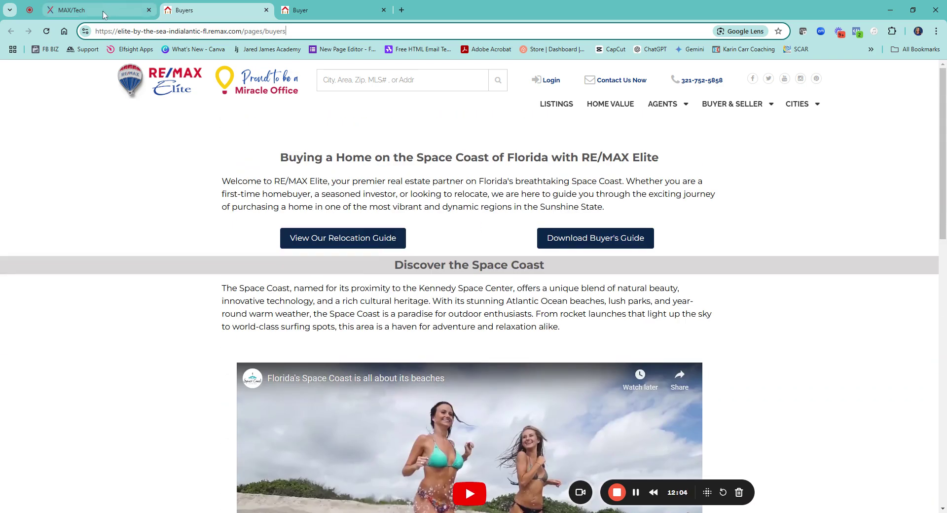
left_click(338, 10)
mouse_move(713, 109)
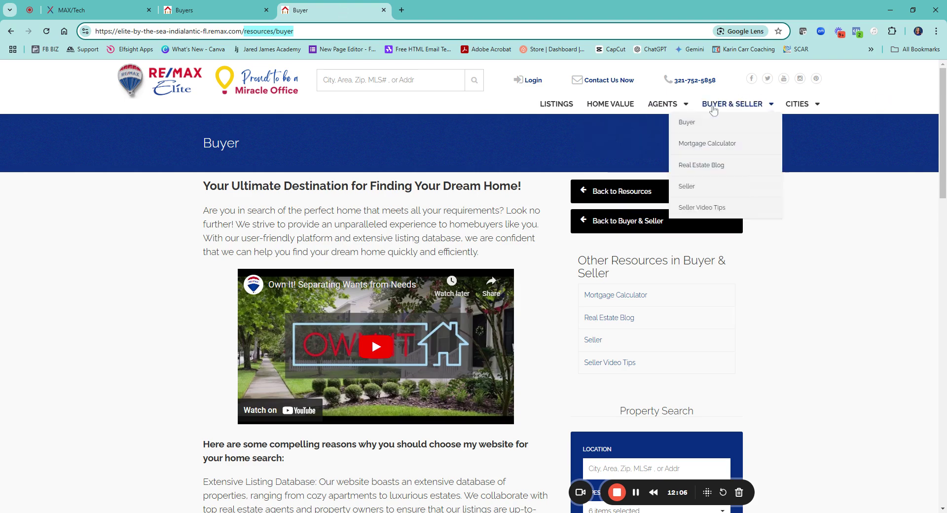
Step: Return to MAX/Tech and open the Custom Navigation settings of the elite-by-the-sea-indialantic-fl.remax.com website
left_click(126, 14)
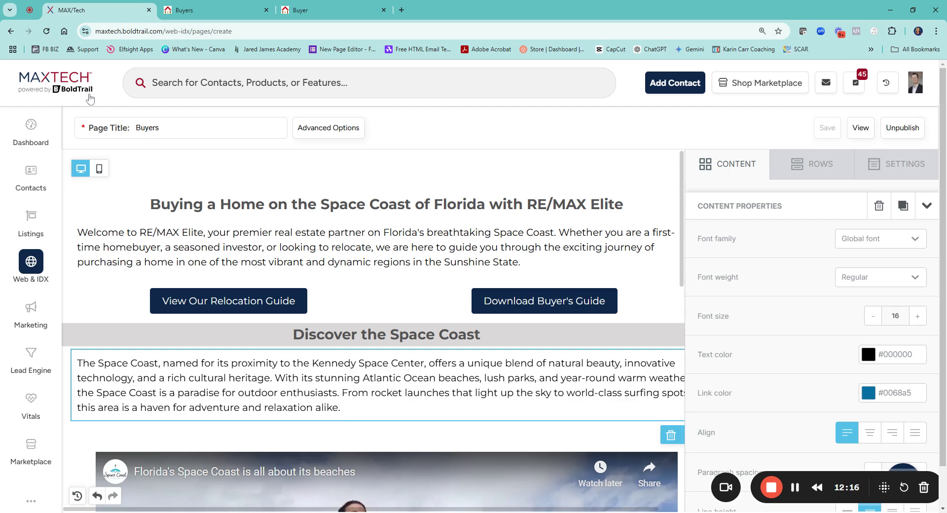
left_click(11, 31)
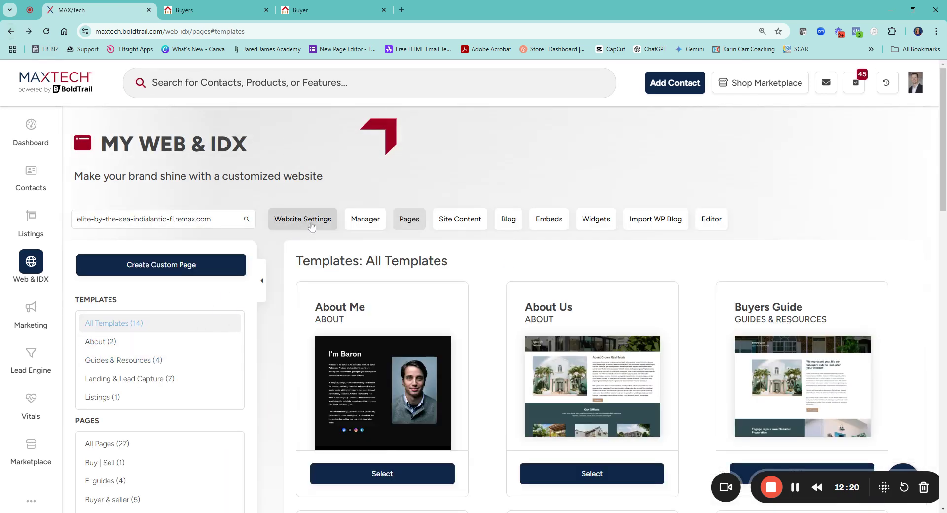
left_click(312, 226)
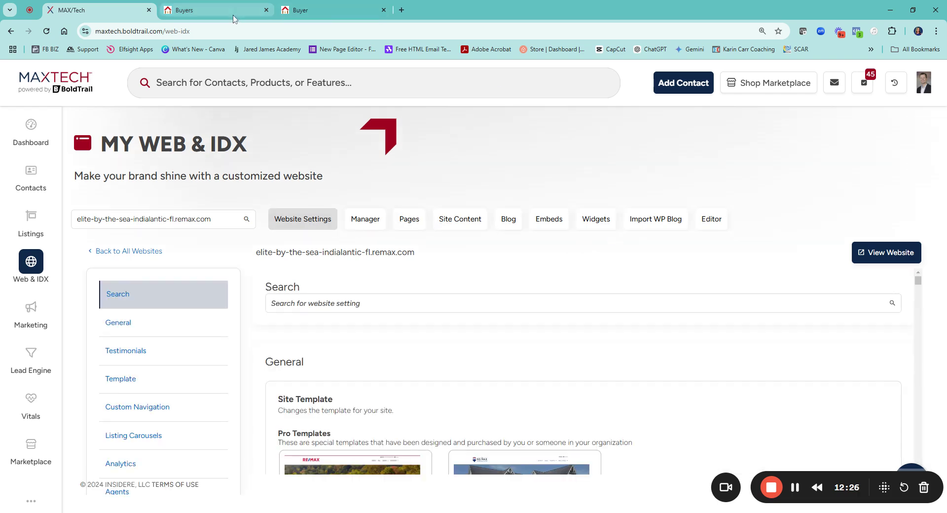
left_click(321, 10)
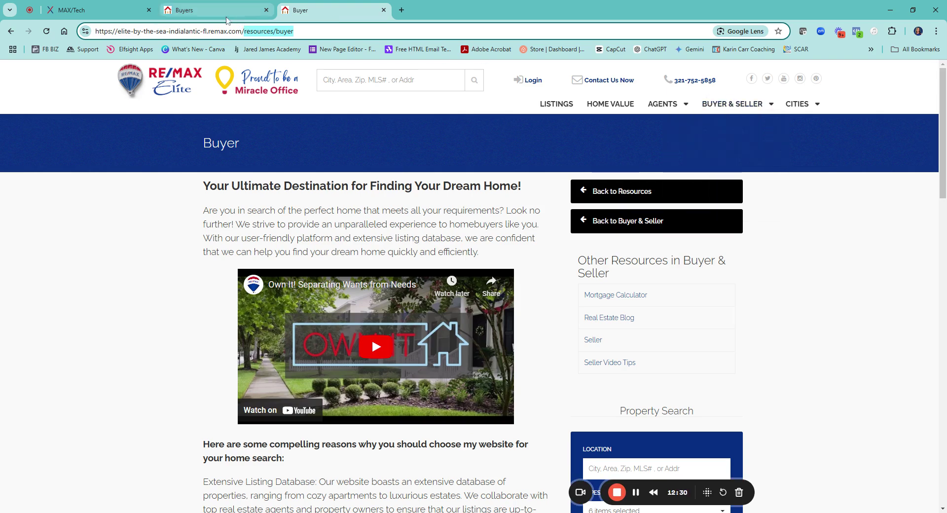
left_click(96, 16)
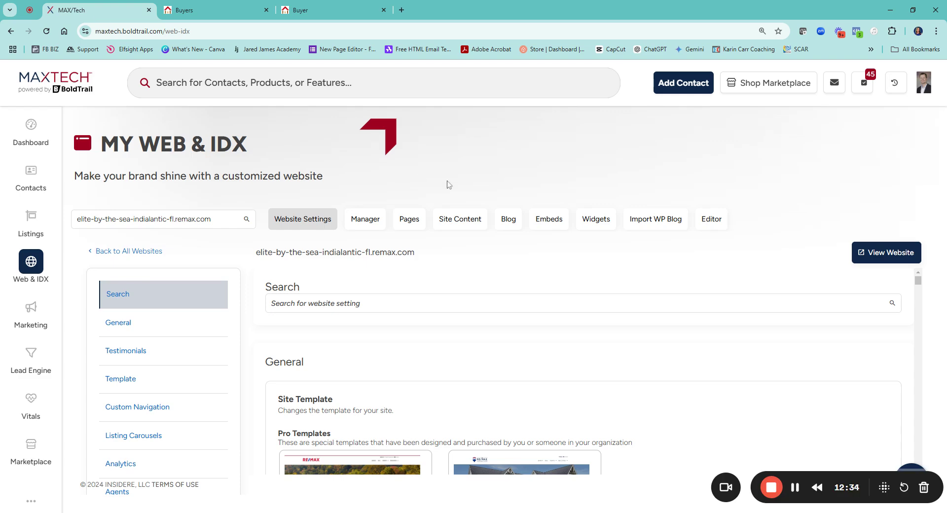
left_click(141, 407)
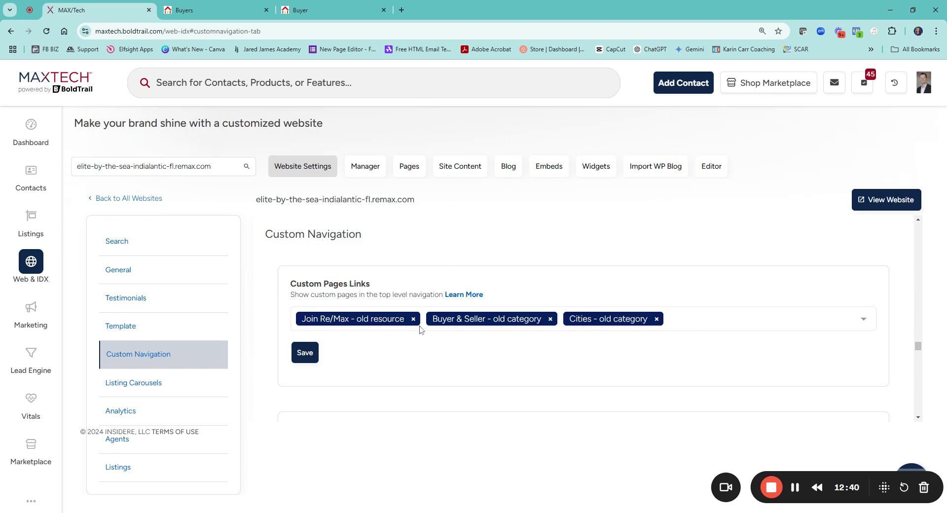
Step: Add the "Buy | Sell - category" entry to the Custom Pages Links and save the setting
left_click(755, 325)
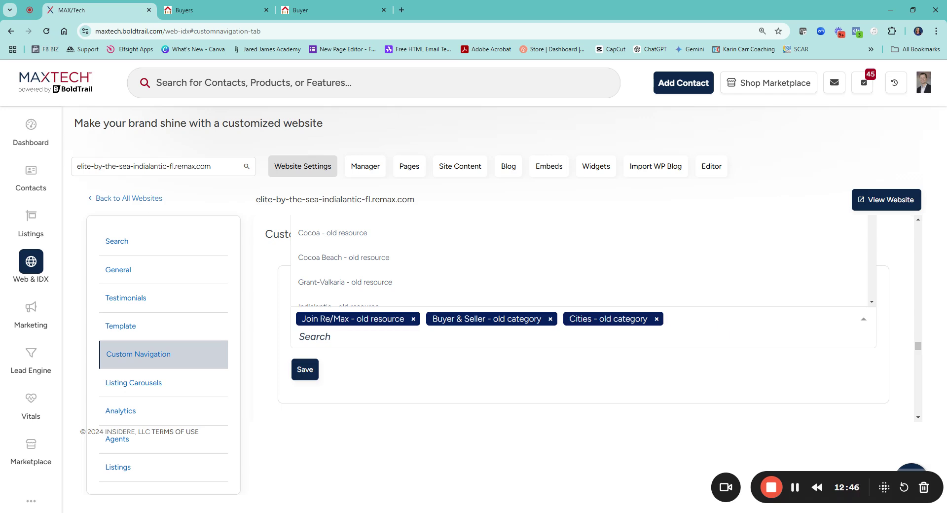
scroll(359, 292, "up", 5)
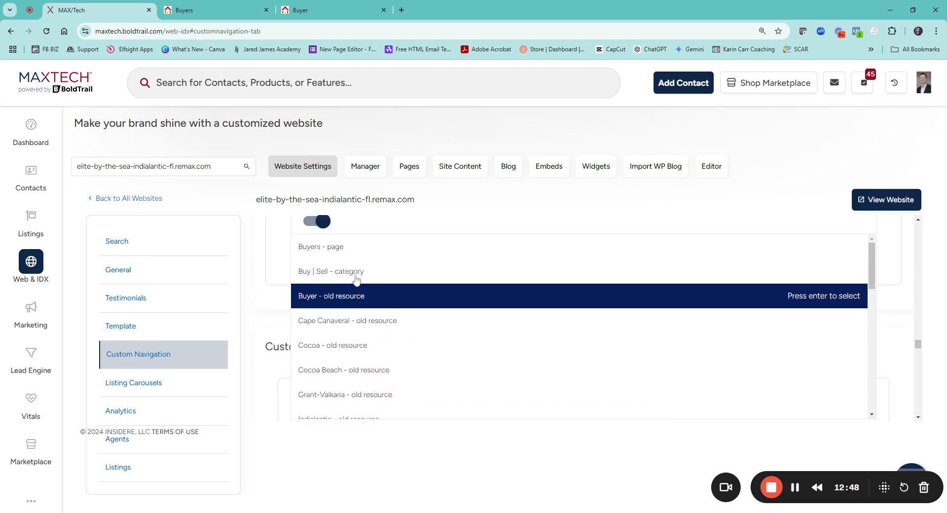
scroll(356, 279, "up", 2)
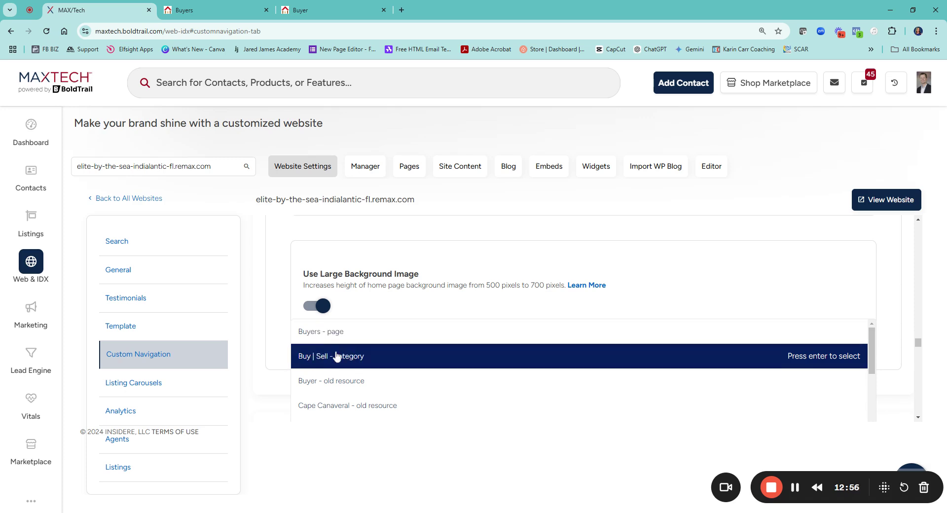
scroll(387, 367, "down", 5)
scroll(375, 389, "up", 5)
scroll(415, 377, "up", 5)
scroll(494, 296, "down", 5)
left_click(335, 358)
scroll(508, 315, "down", 3)
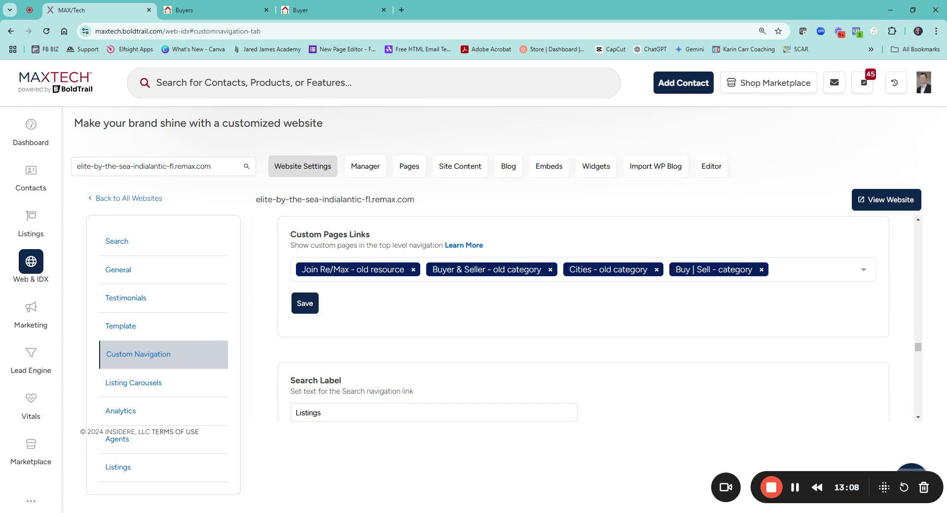
left_click(306, 305)
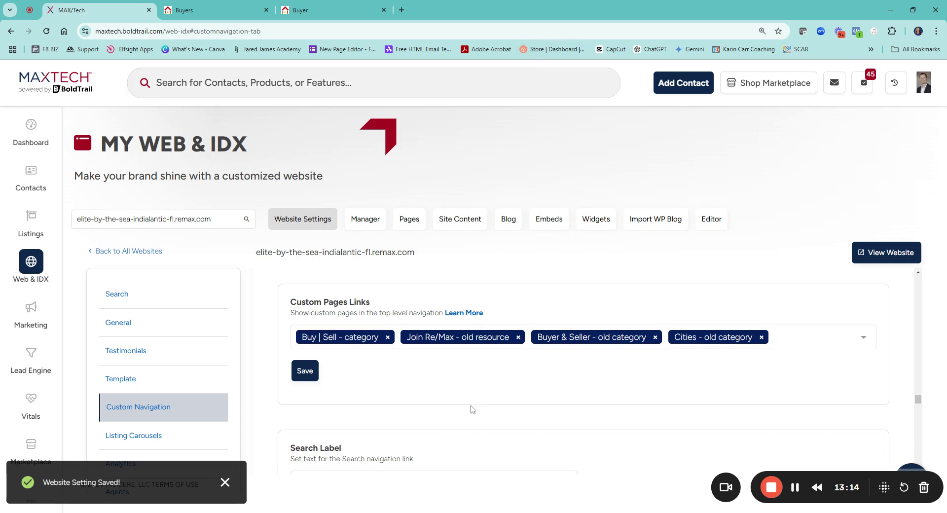
Step: Remove "Join Re/Max - old resource" from the Custom Pages Links, save, and check the navigation on the reloaded Buyer page
left_click(518, 337)
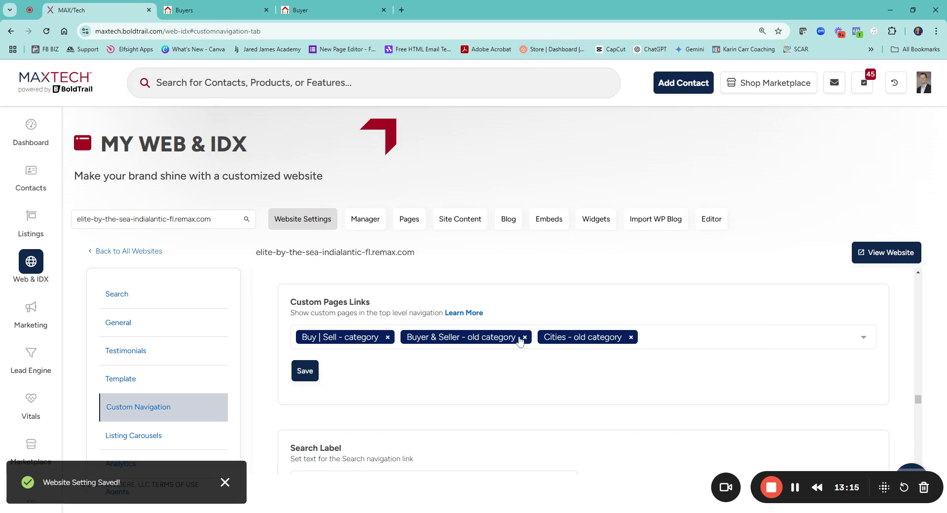
left_click(305, 370)
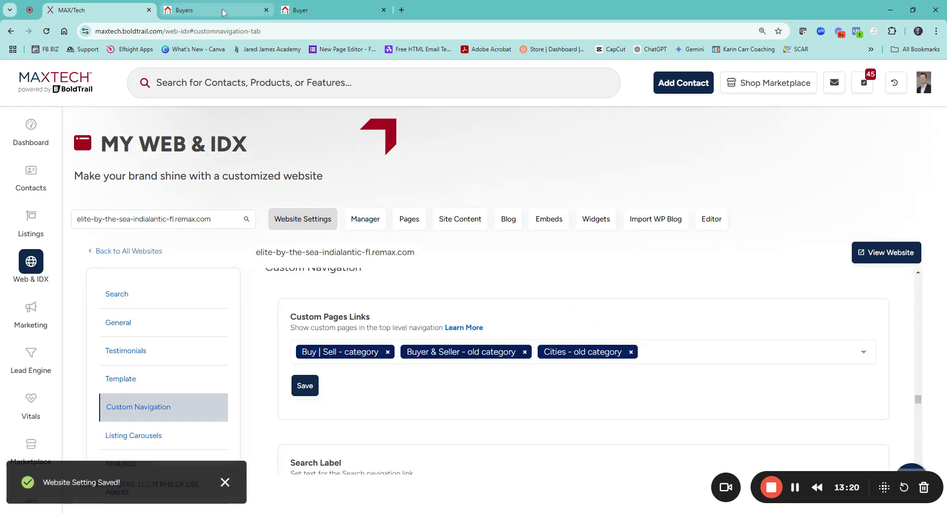
left_click(315, 10)
left_click(47, 32)
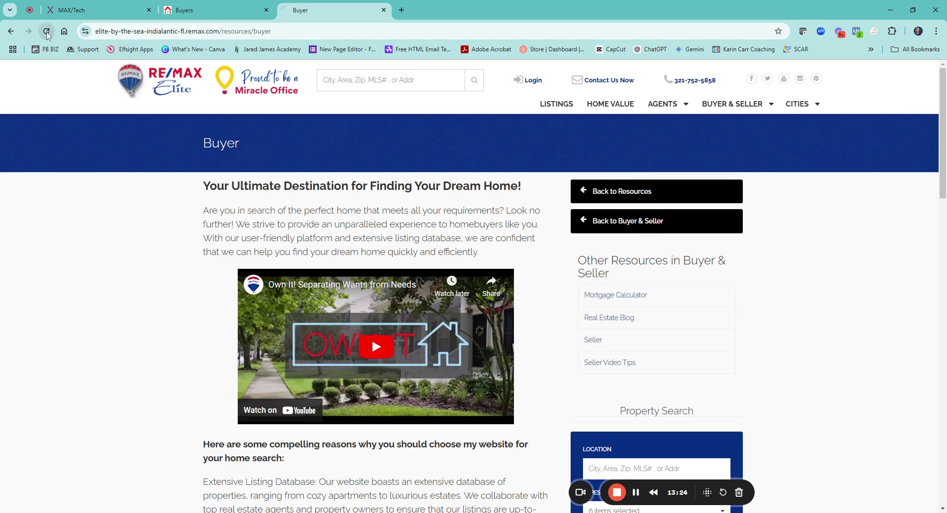
mouse_move(792, 104)
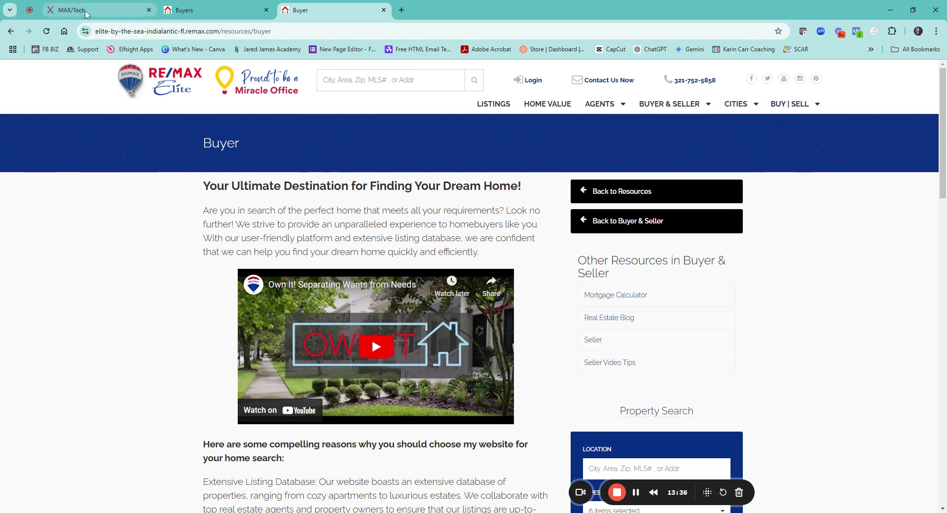
Step: Open the website's Pages area in MAX/Tech and examine its page categories
left_click(118, 10)
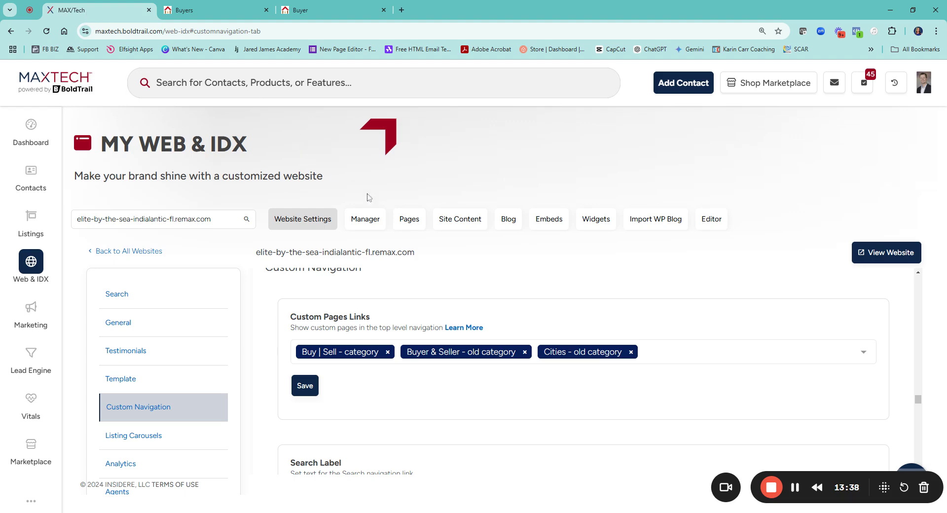
left_click(404, 221)
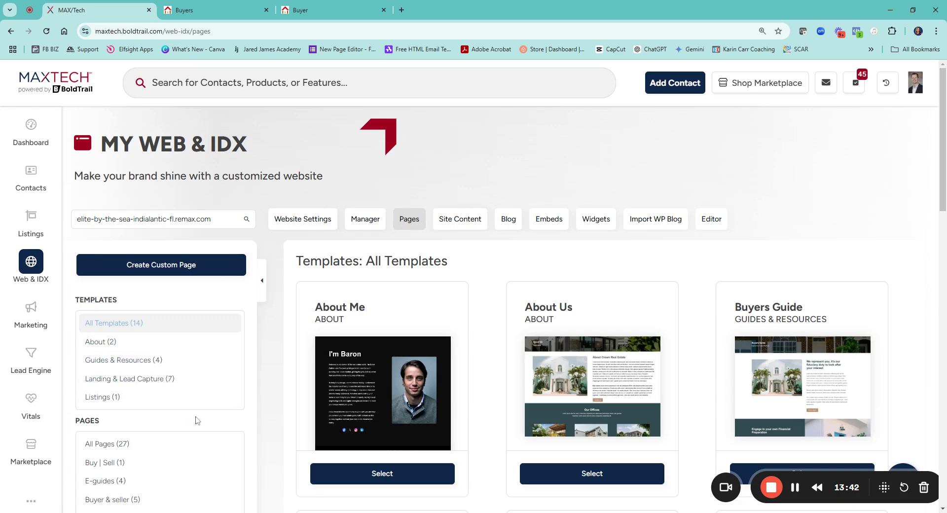
scroll(204, 369, "down", 3)
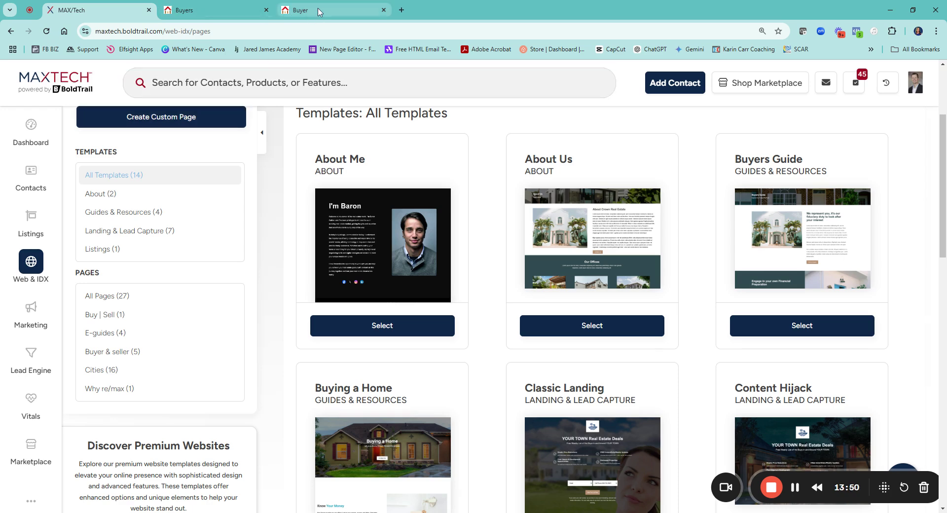
scroll(296, 160, "up", 2)
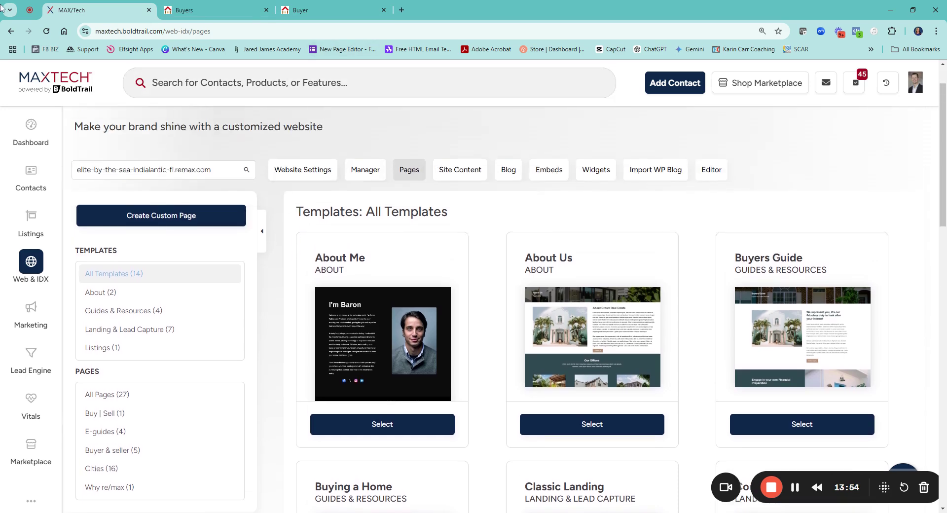
Step: Reopen the brevardelite.com site and review its Thinking of Buying page as a finished example
key("ctrl+shift+t")
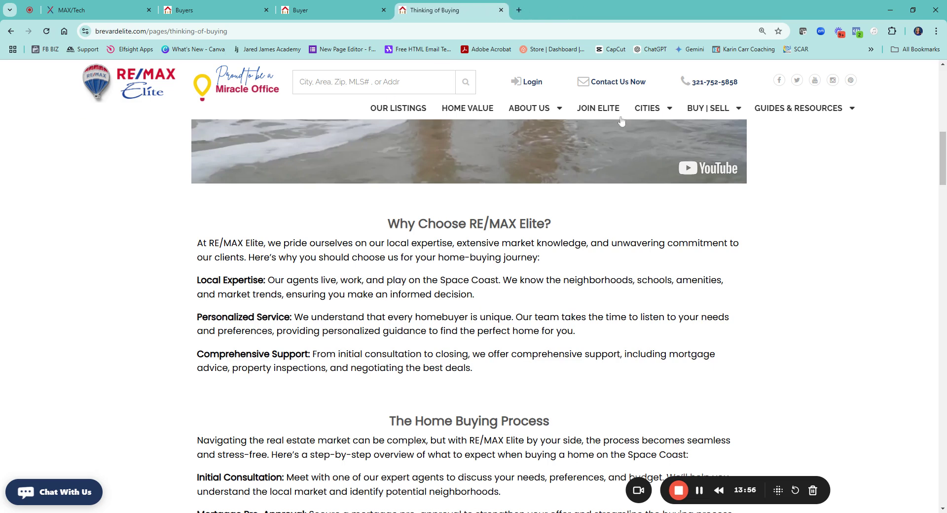
mouse_move(674, 119)
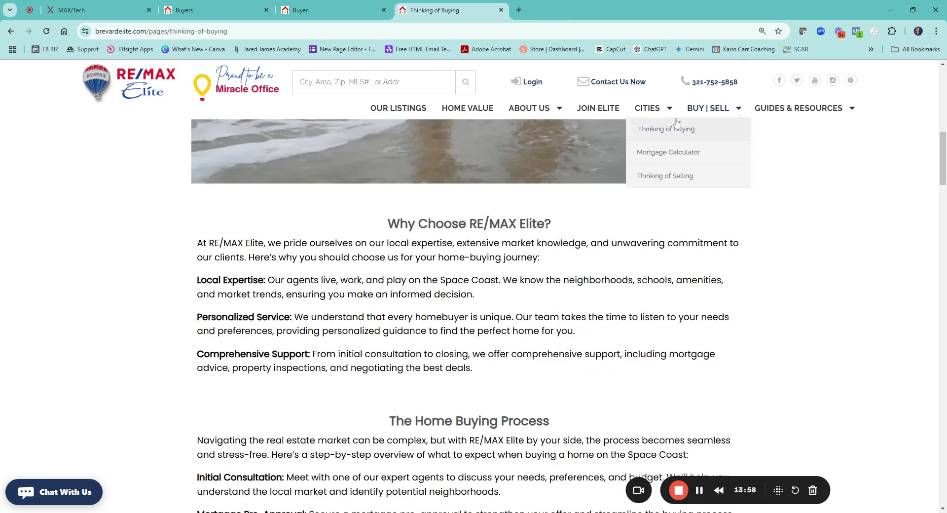
left_click(677, 124)
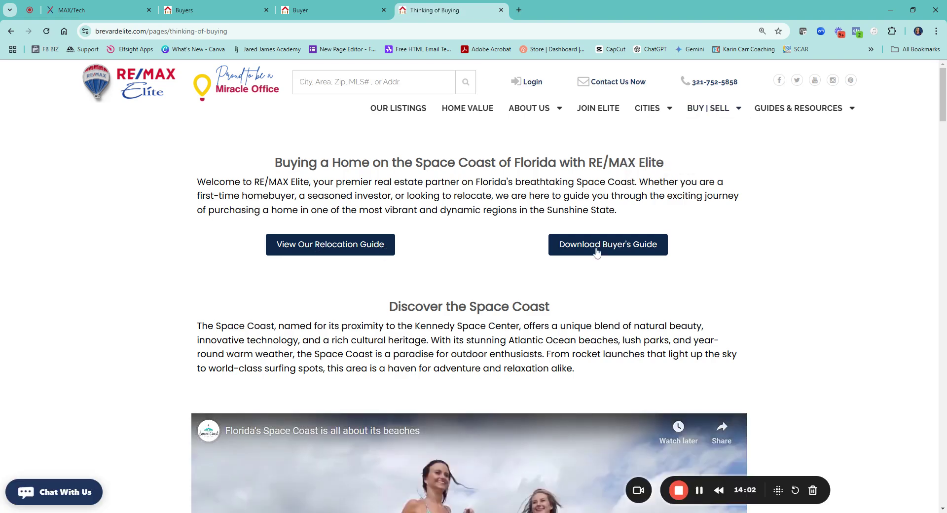
scroll(386, 401, "down", 5)
scroll(386, 401, "down", 20)
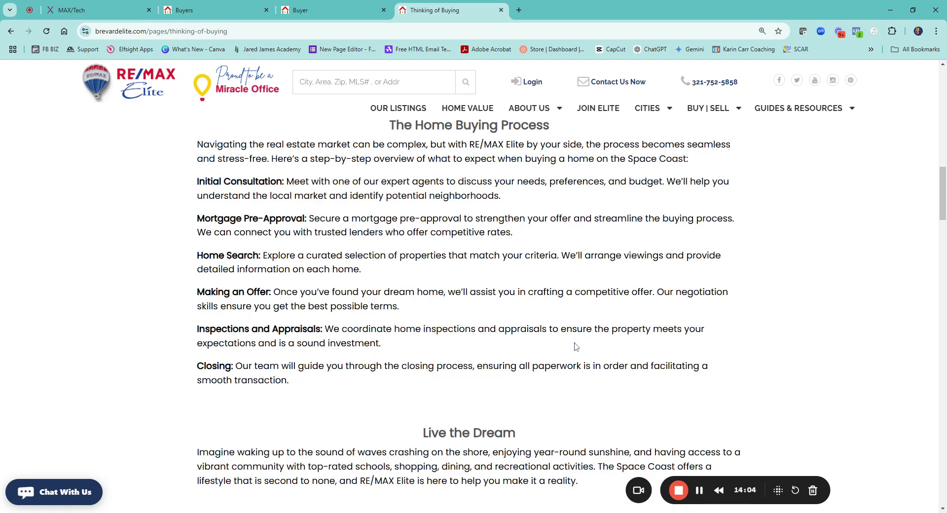
scroll(694, 302, "up", 2)
scroll(792, 298, "down", 12)
scroll(792, 296, "up", 12)
scroll(792, 293, "up", 20)
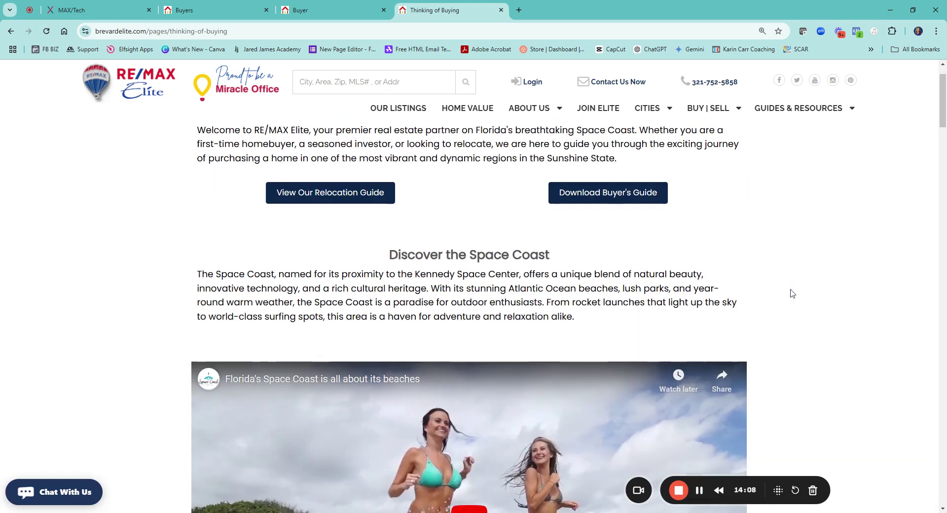
Step: Review the Thinking of Selling page and the Buy | Sell dropdown on brevardelite.com, and return to MAX/Tech's Pages area
mouse_move(718, 115)
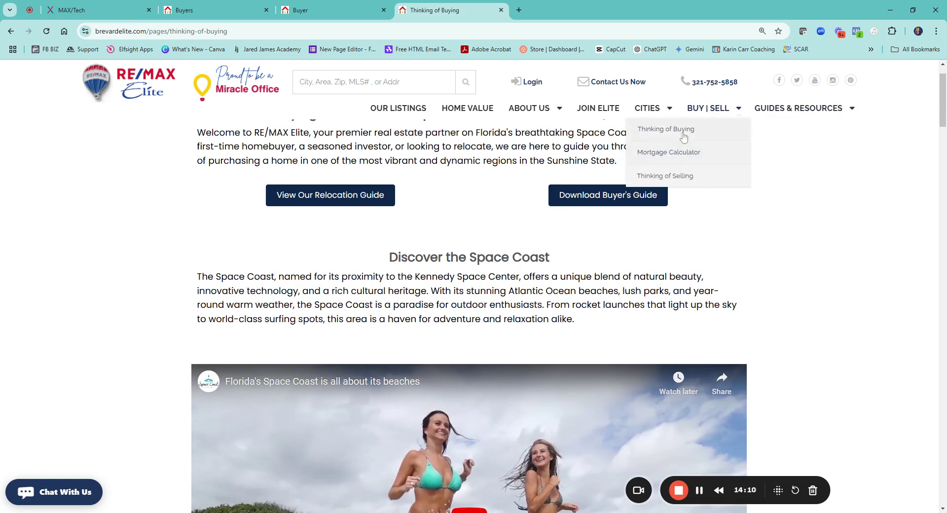
left_click(679, 177)
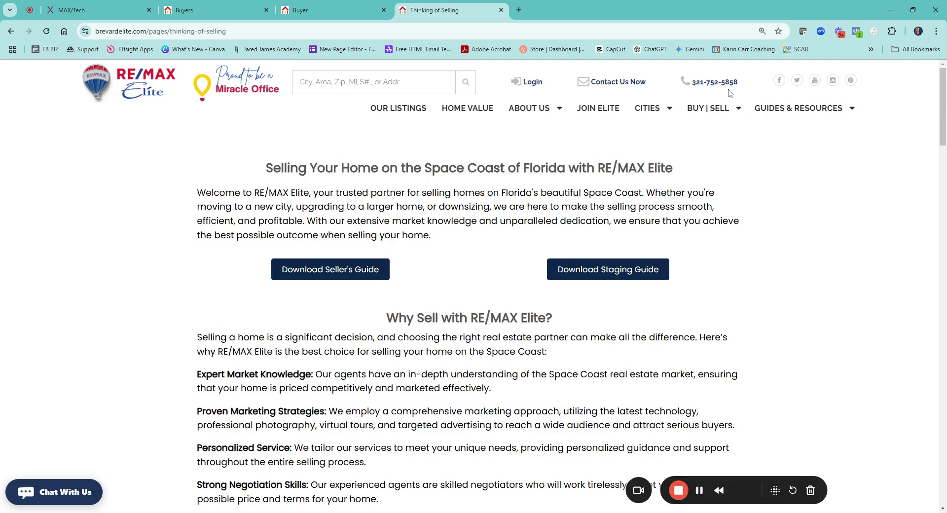
mouse_move(712, 108)
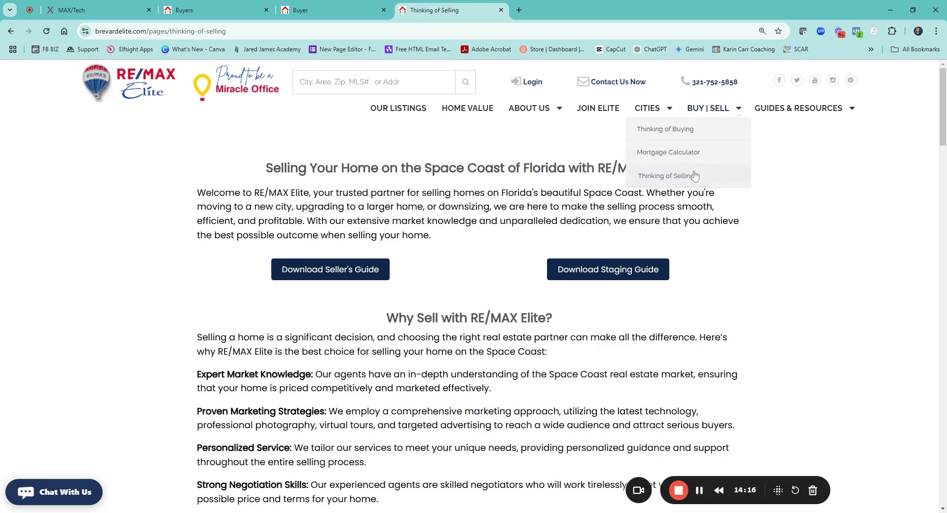
scroll(758, 217, "down", 1)
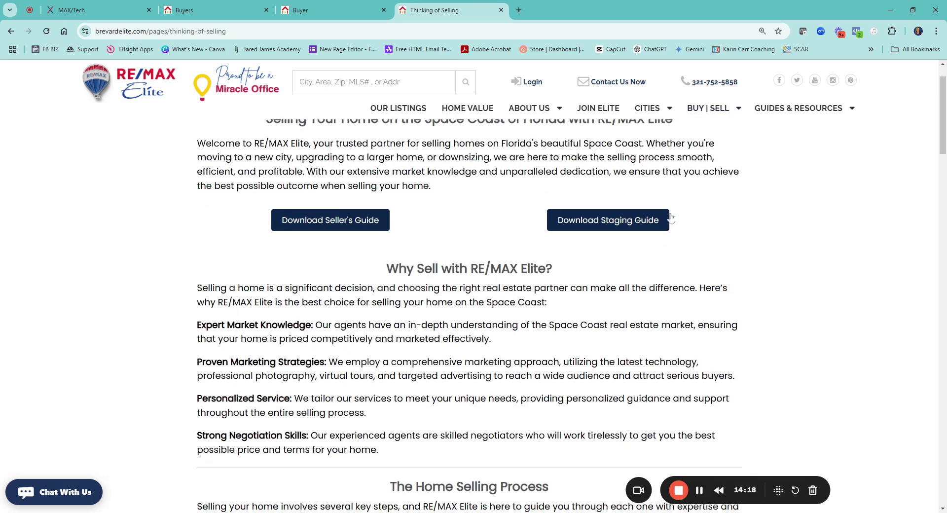
scroll(653, 281, "down", 4)
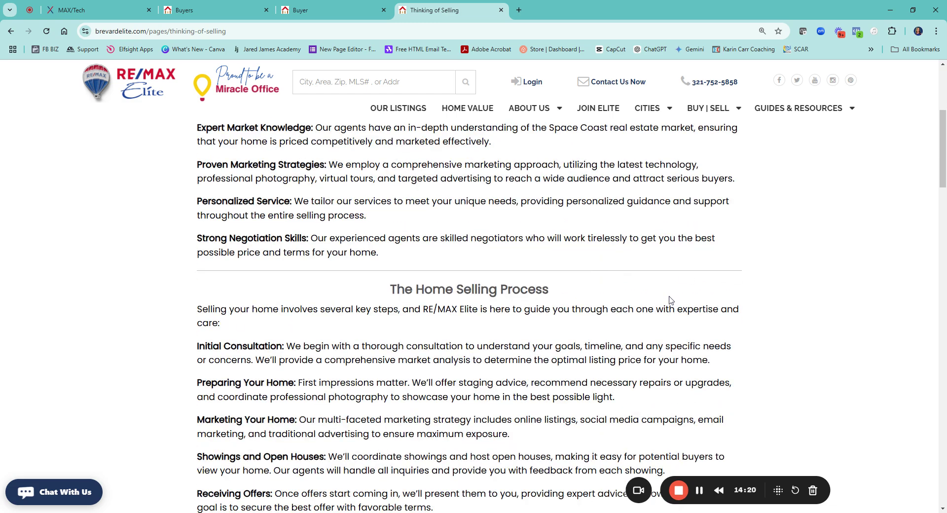
scroll(671, 300, "down", 1)
scroll(738, 253, "up", 6)
mouse_move(658, 113)
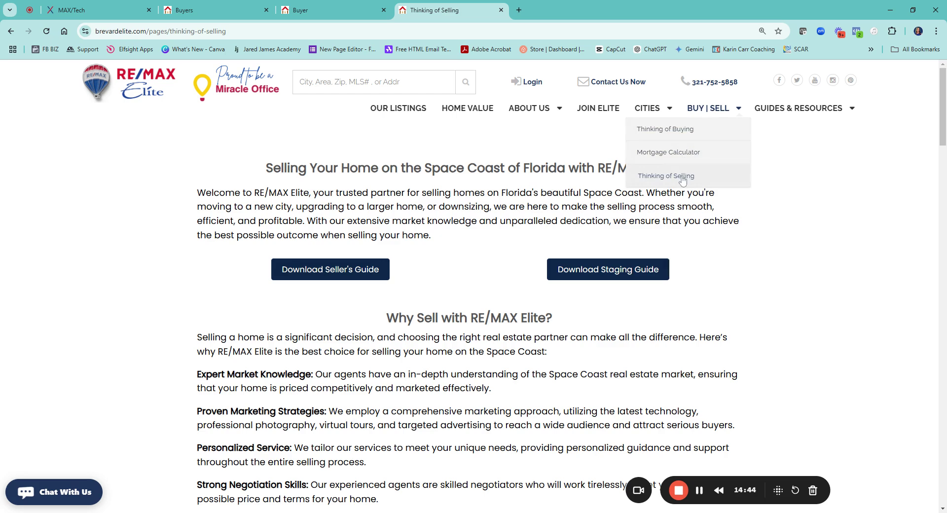
mouse_move(800, 112)
left_click(126, 18)
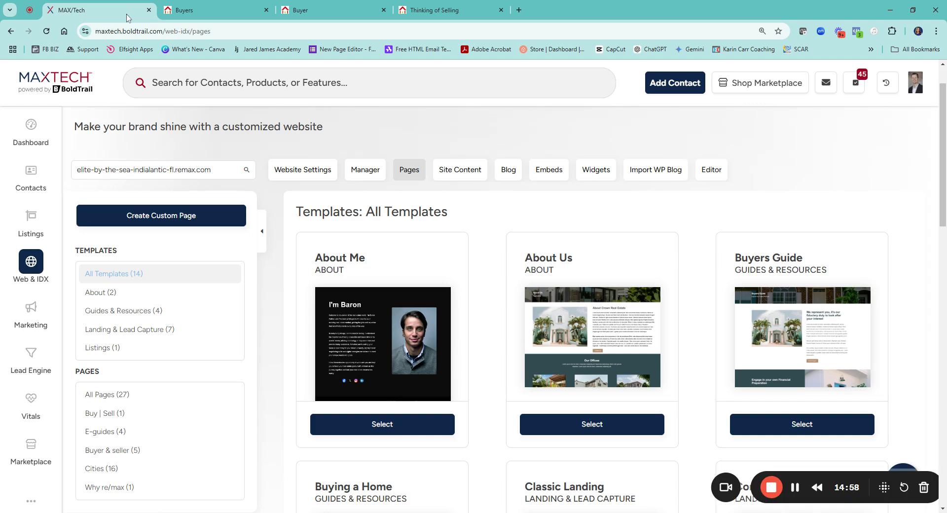